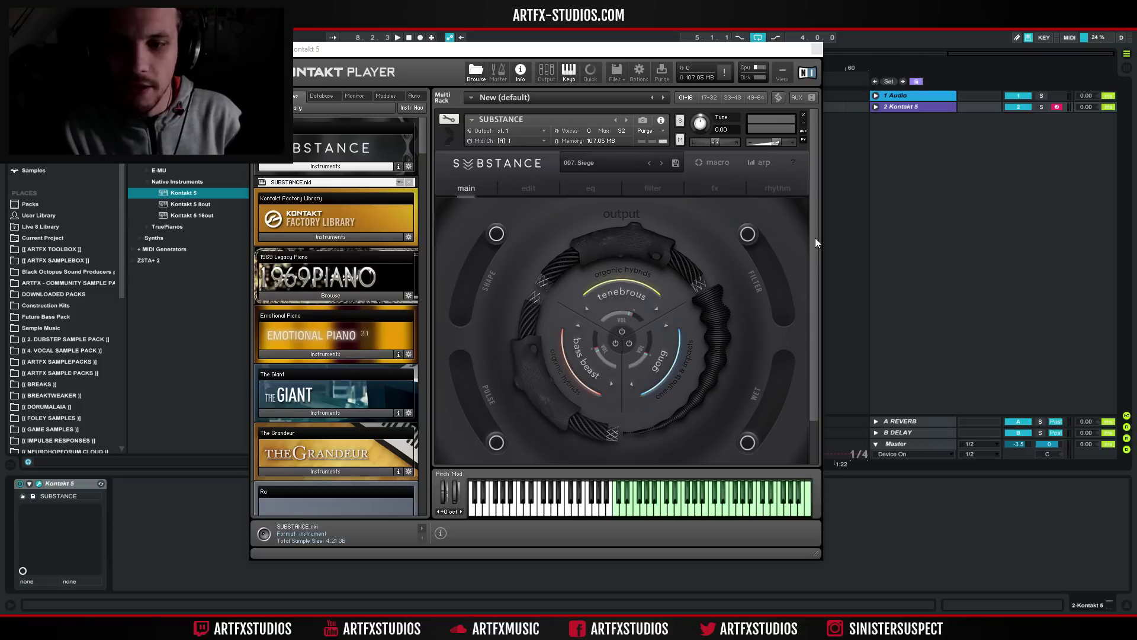
# - Reposition and enlarge the Kontakt window, and load the 000. Init preset in Substance
pyautogui.moveTo(385, 52); pyautogui.dragTo(457, 44)
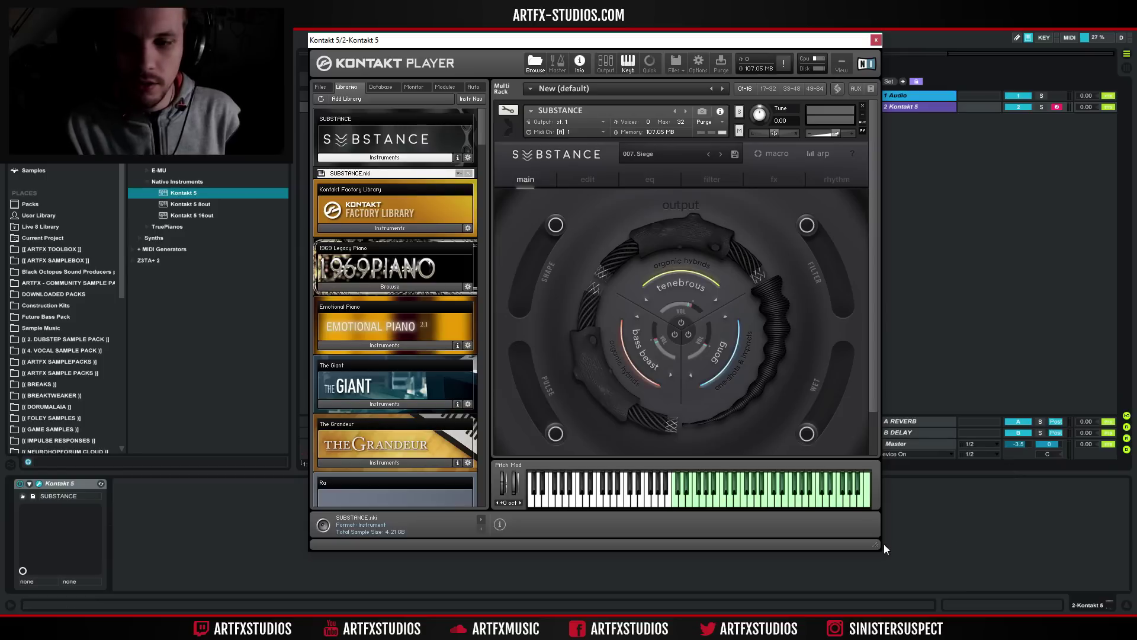
pyautogui.moveTo(887, 557); pyautogui.dragTo(890, 599)
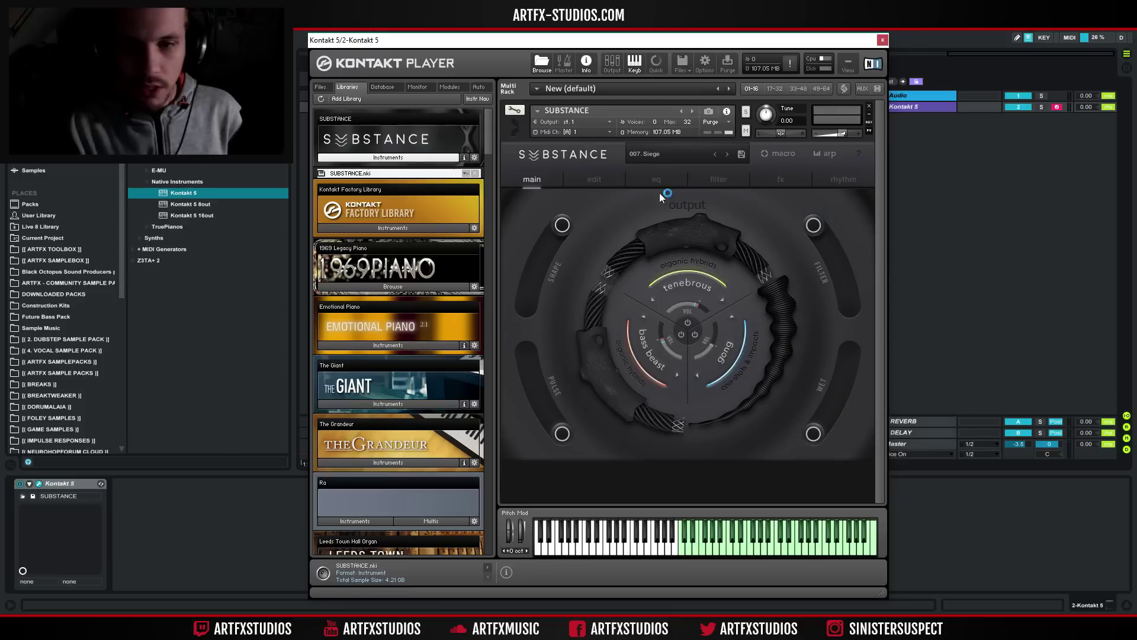
pyautogui.click(681, 155)
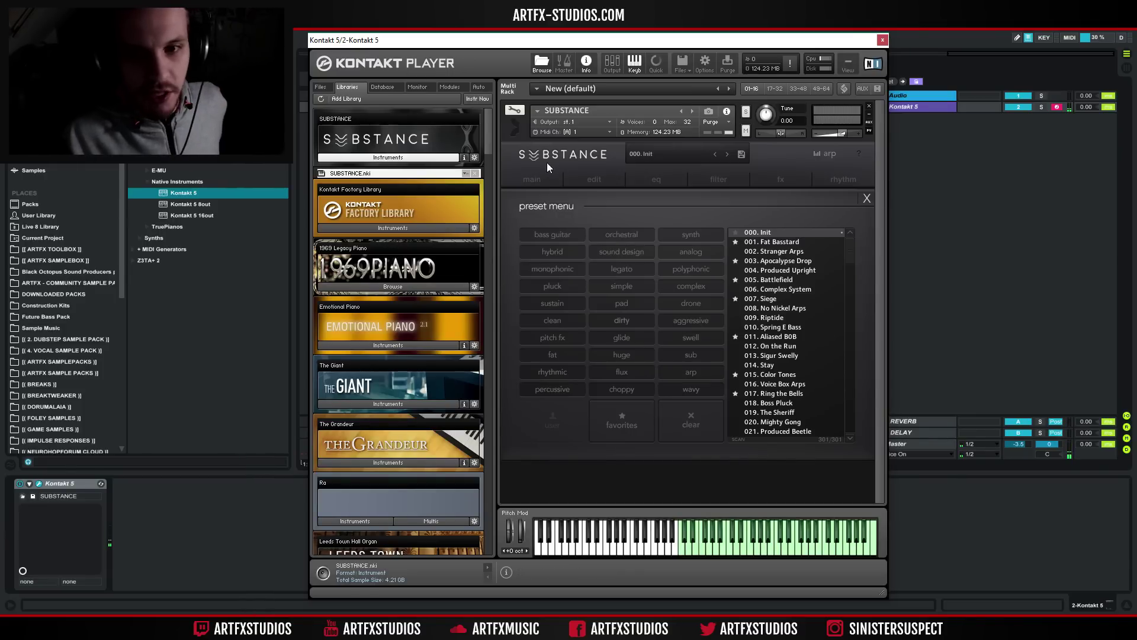
pyautogui.click(549, 179)
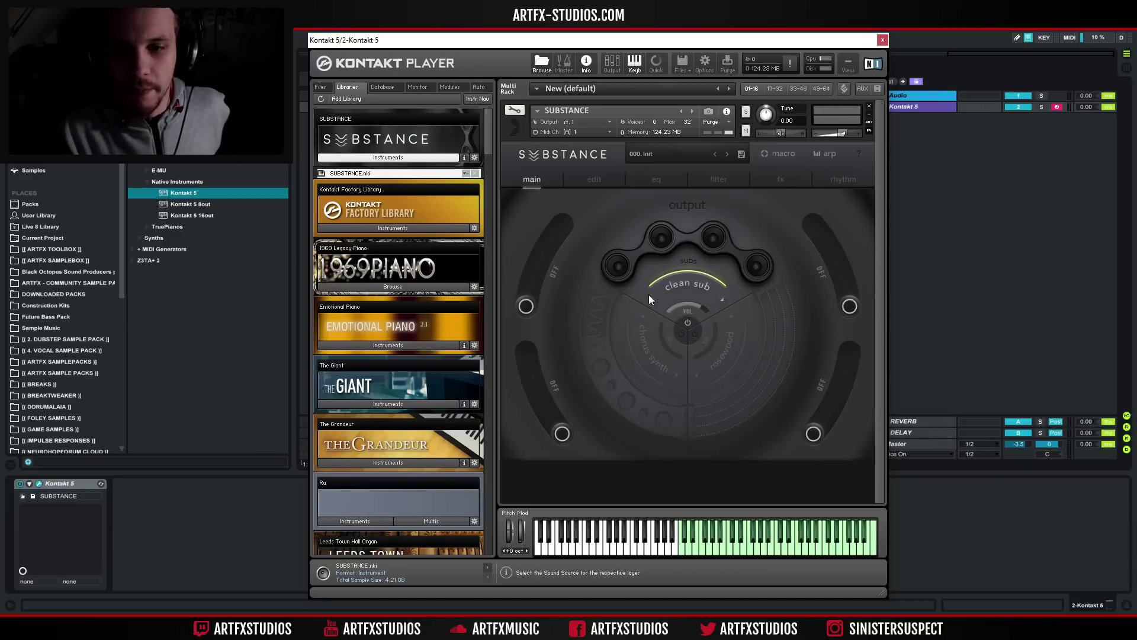
# - Switch the chorus synth and rosewood layers on and off again, and toggle the clean sub layer off and on
pyautogui.click(680, 335)
pyautogui.click(695, 334)
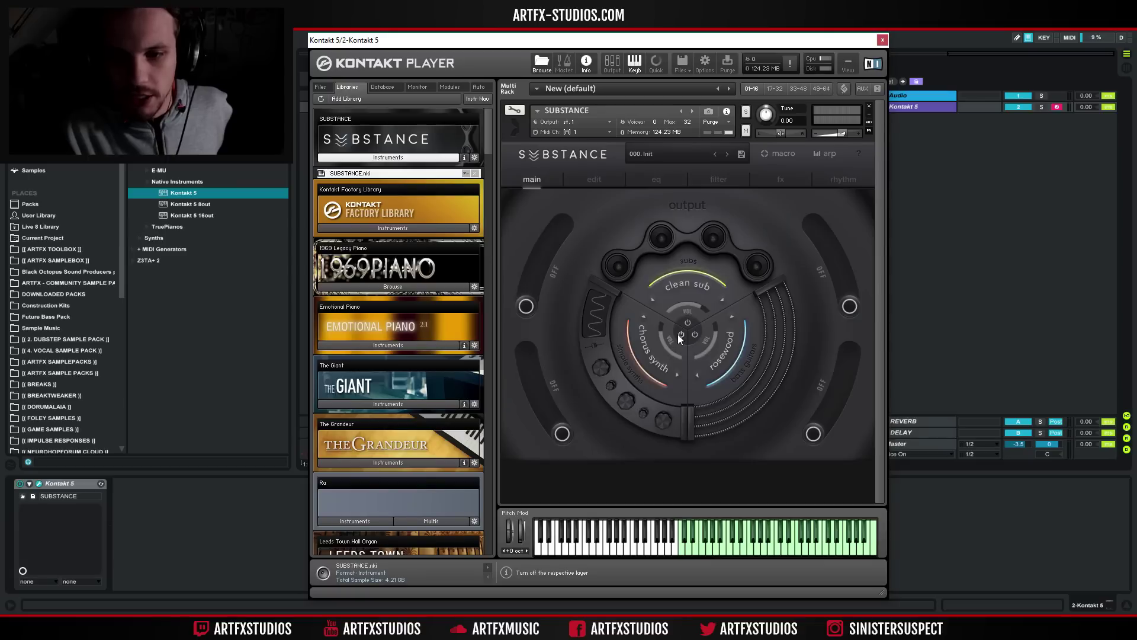
pyautogui.click(680, 335)
pyautogui.click(695, 335)
pyautogui.click(687, 322)
pyautogui.click(688, 321)
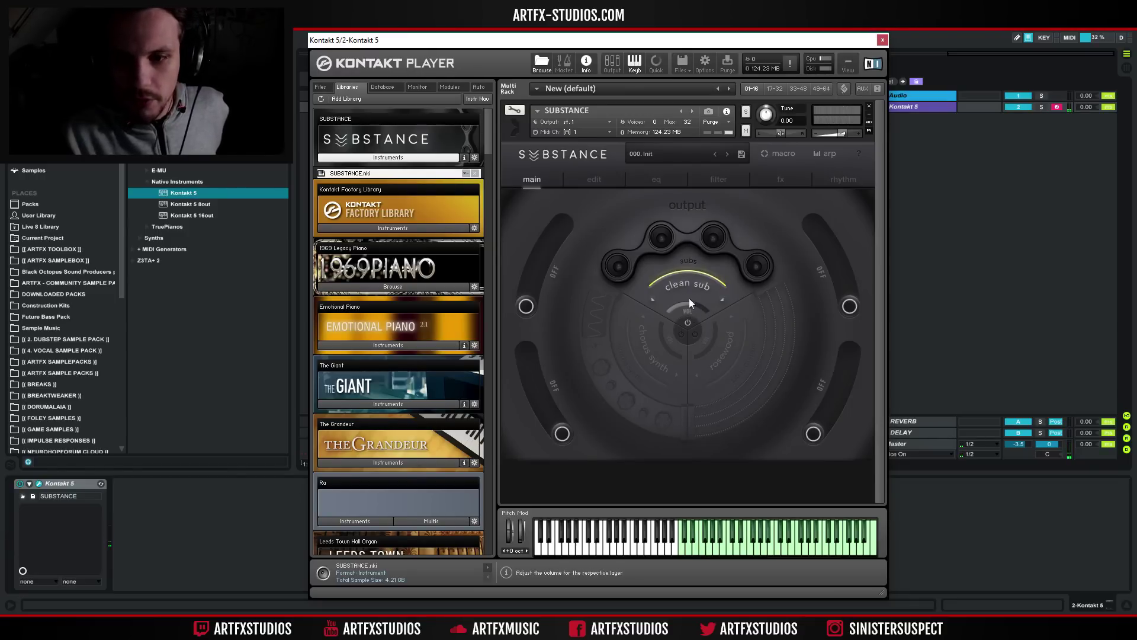
# - Audition sources from the subs category for the clean sub layer, including sine sub, tri sub, tri saw sub and tape sub
pyautogui.click(699, 285)
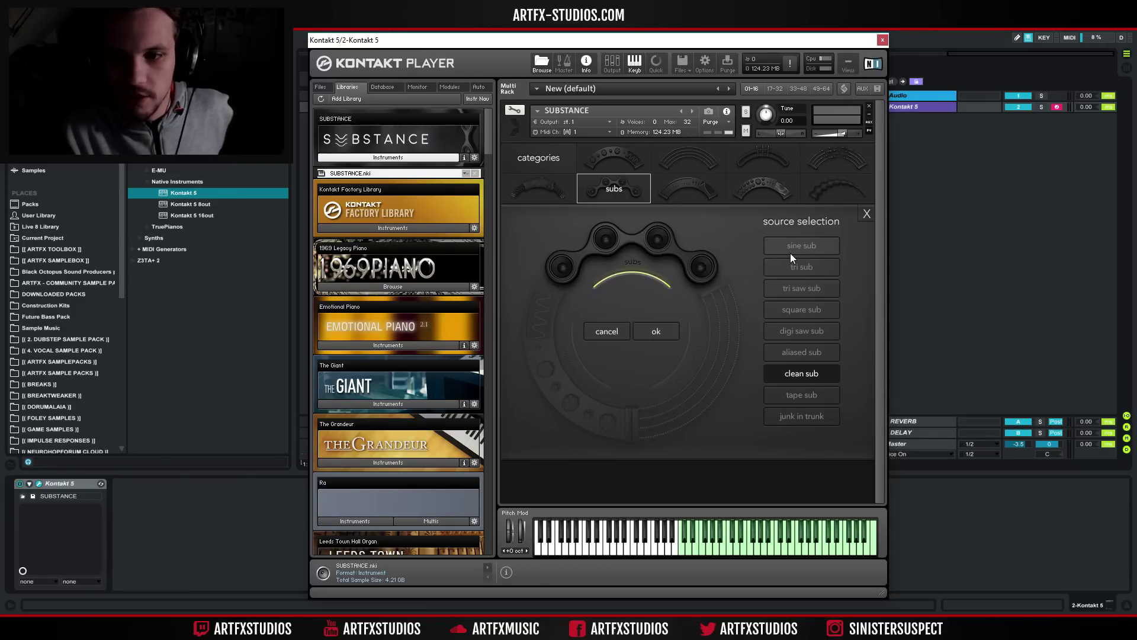
pyautogui.click(805, 246)
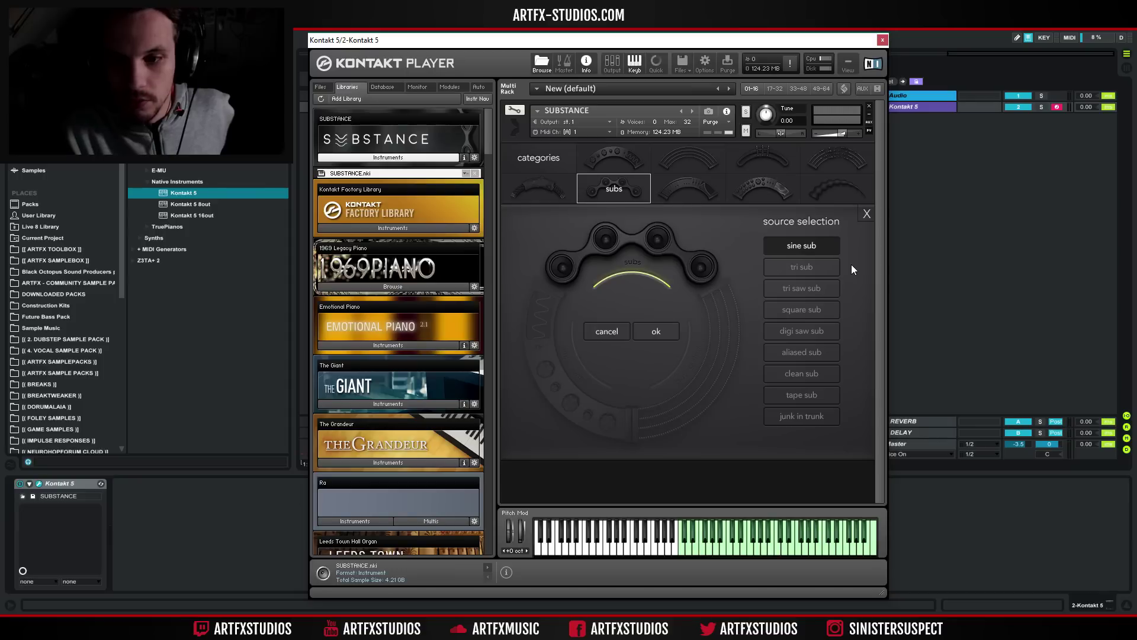
pyautogui.click(803, 267)
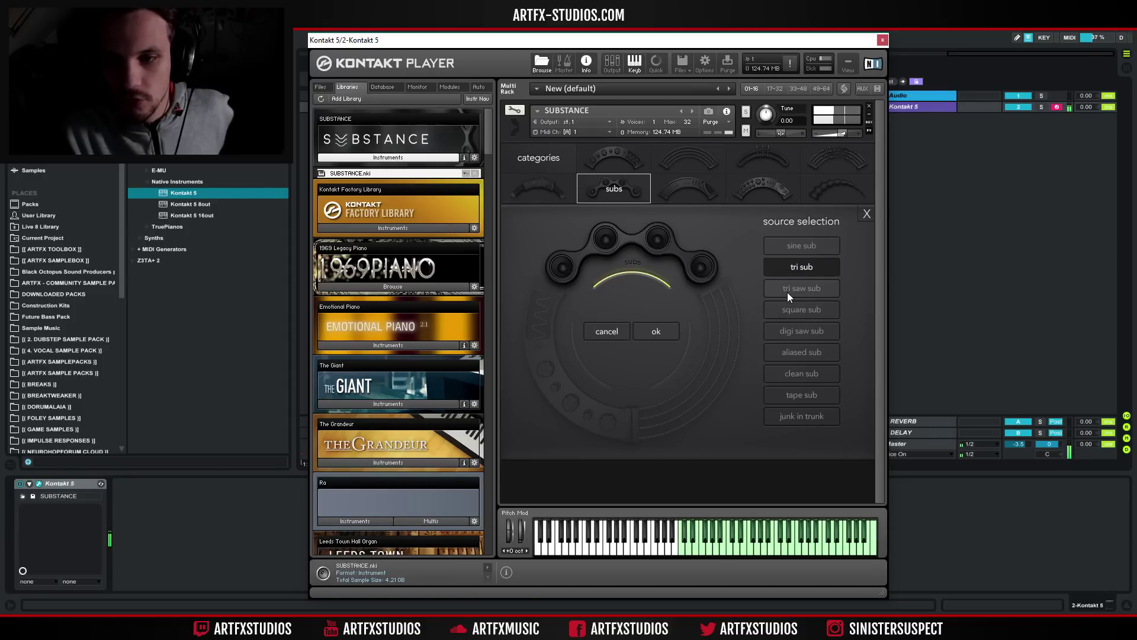
pyautogui.click(787, 293)
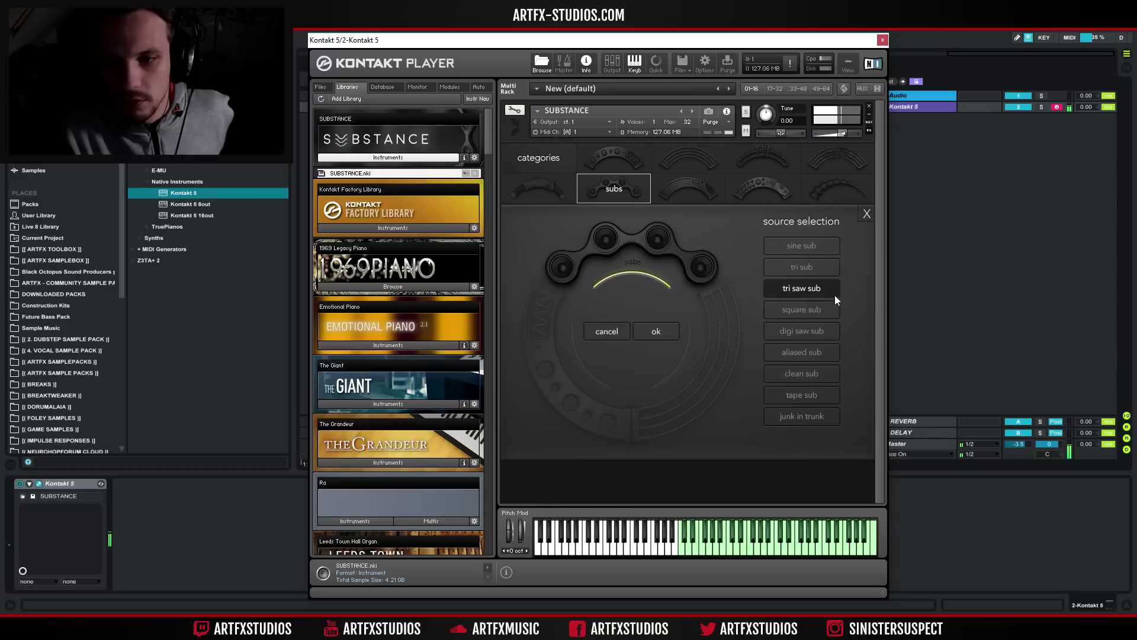
pyautogui.click(805, 396)
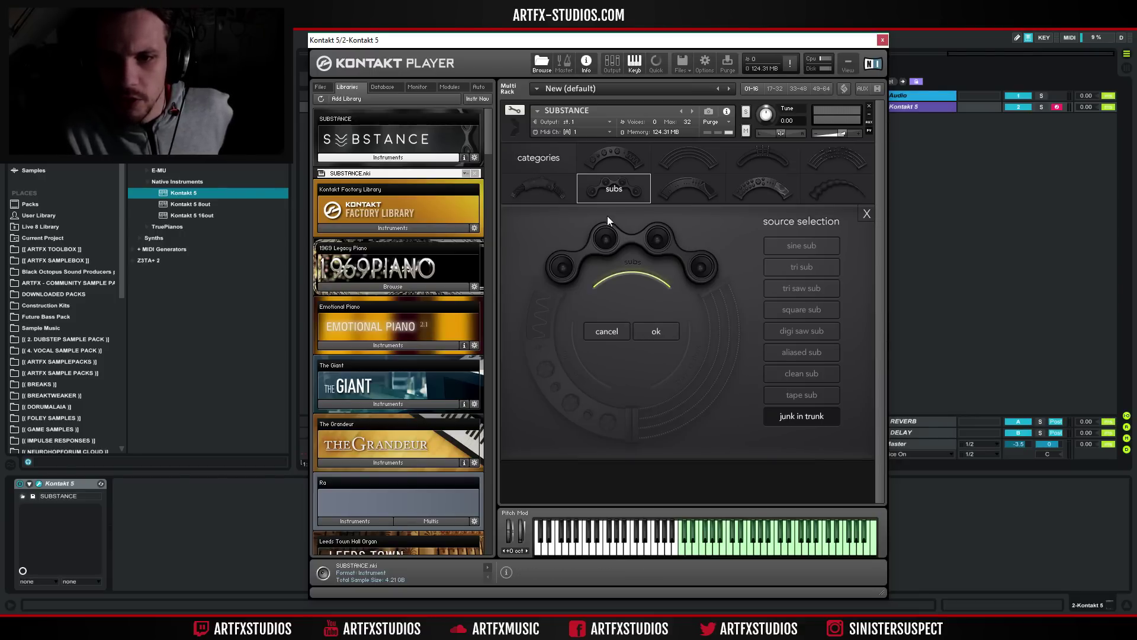
# - Browse the low brass & woodwinds sources and apply just swell as the active layer's sound source
pyautogui.click(758, 166)
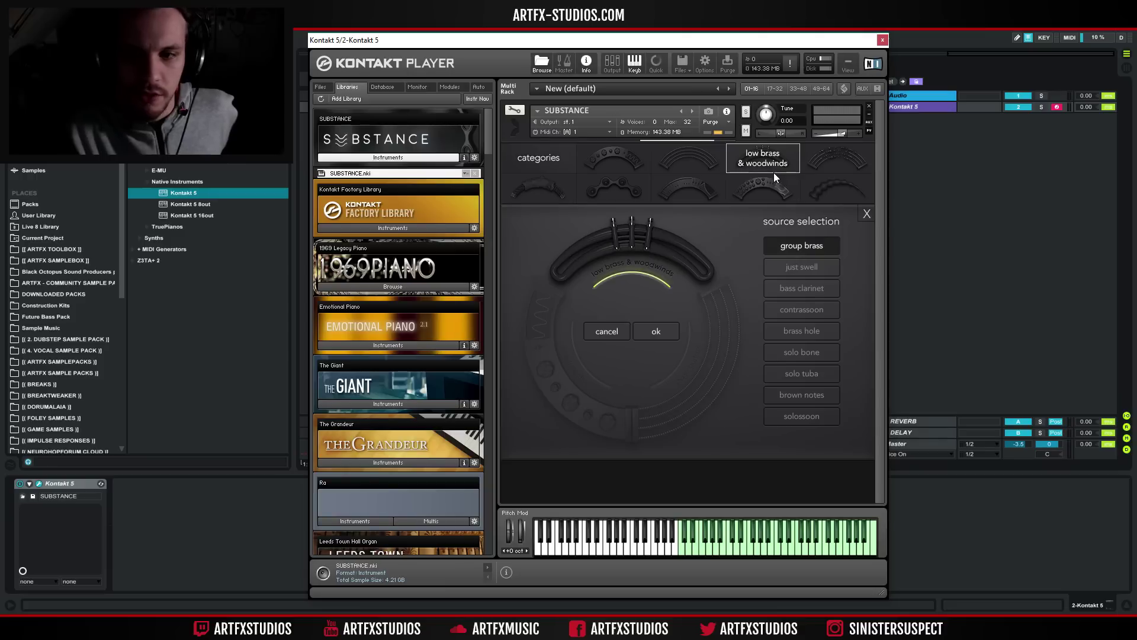
pyautogui.click(801, 268)
pyautogui.click(790, 248)
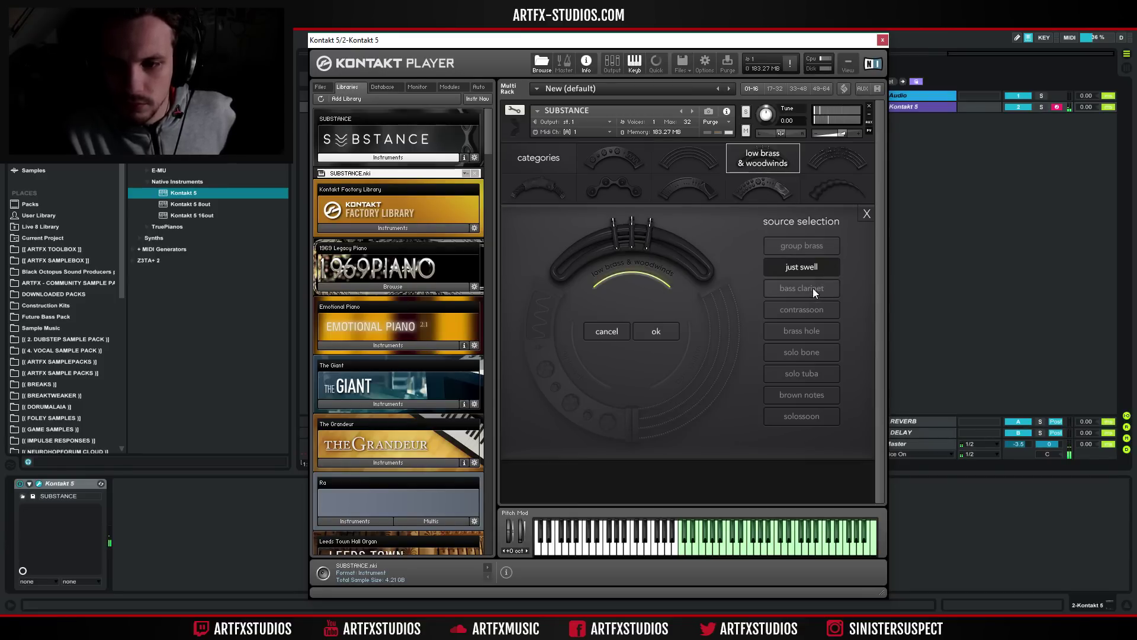
pyautogui.click(800, 334)
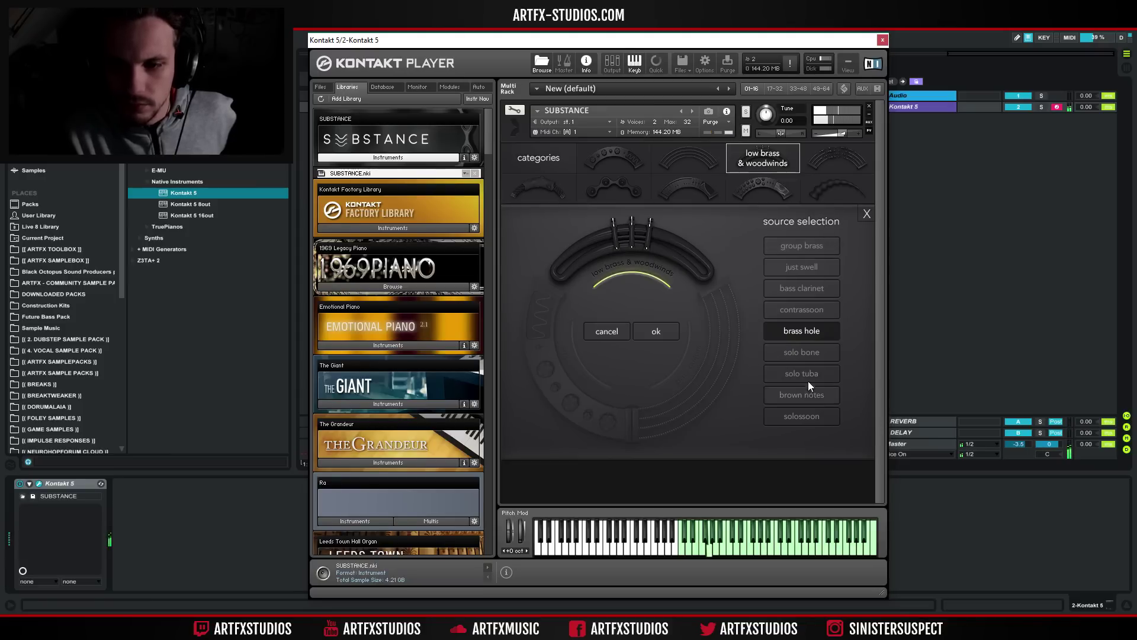
pyautogui.click(813, 270)
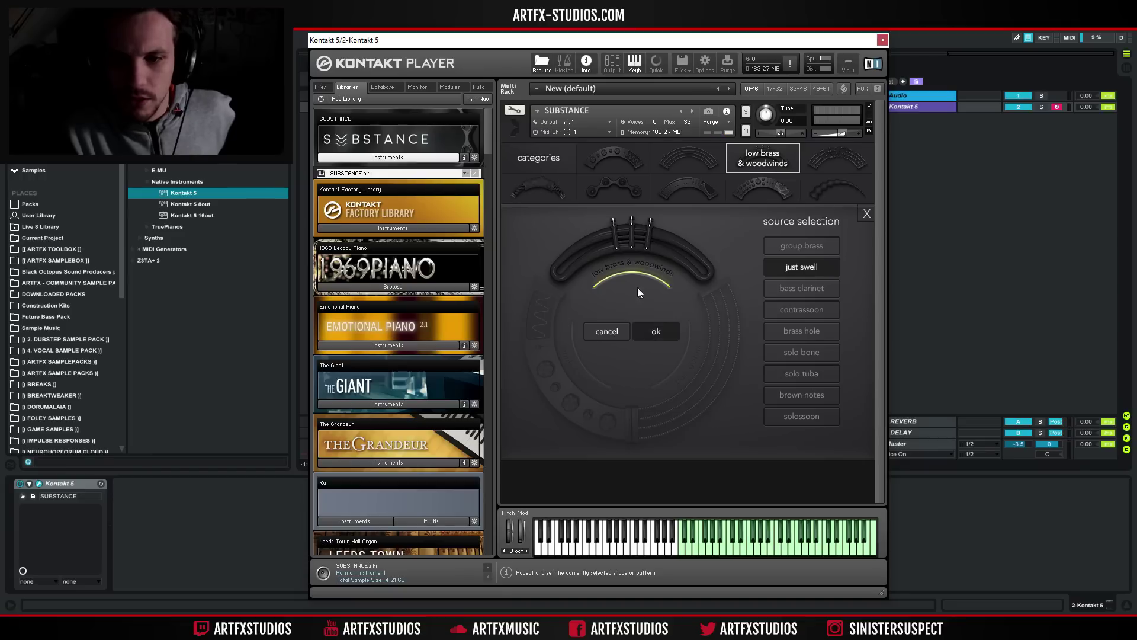
pyautogui.click(655, 331)
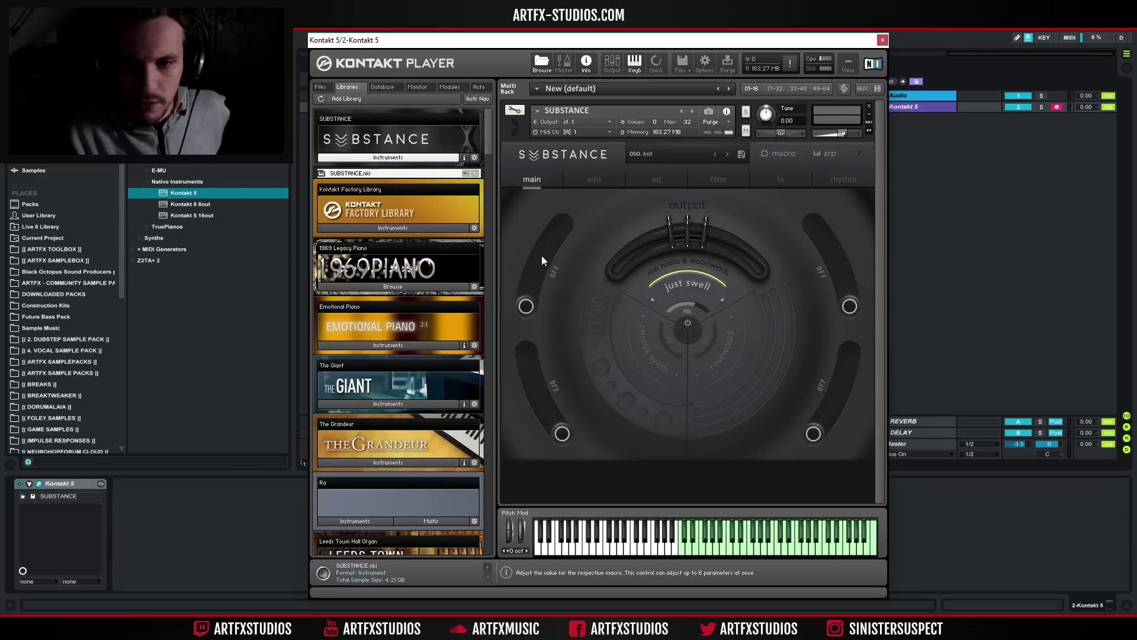
# - Shorten the just swell layer's release and transpose the layer down by 12 semitones
pyautogui.click(594, 179)
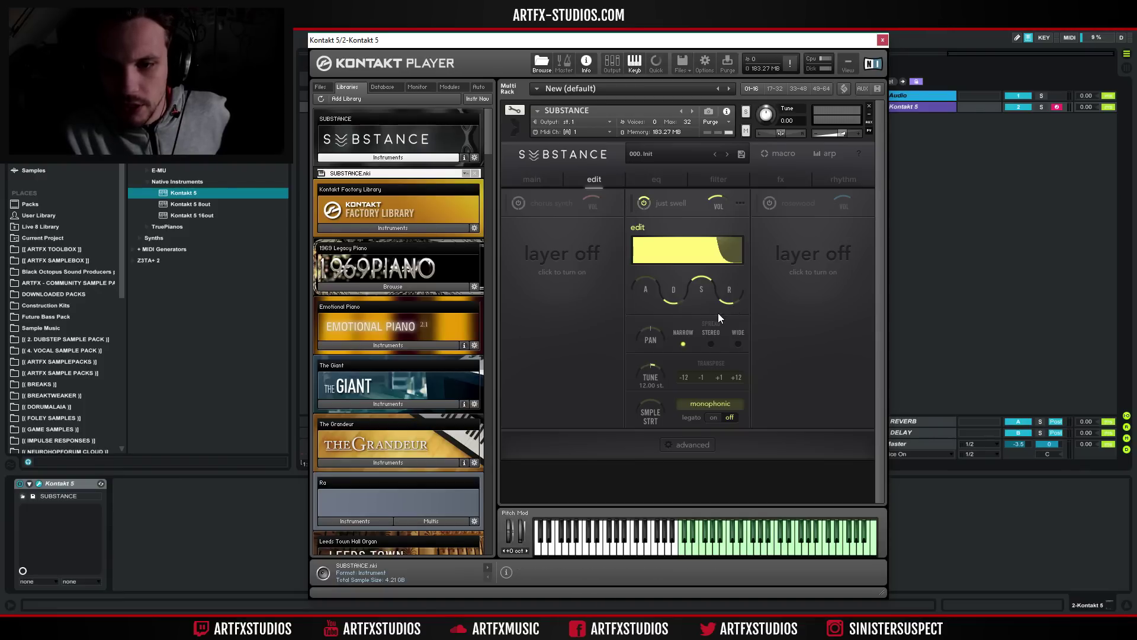
pyautogui.moveTo(733, 301); pyautogui.dragTo(706, 336)
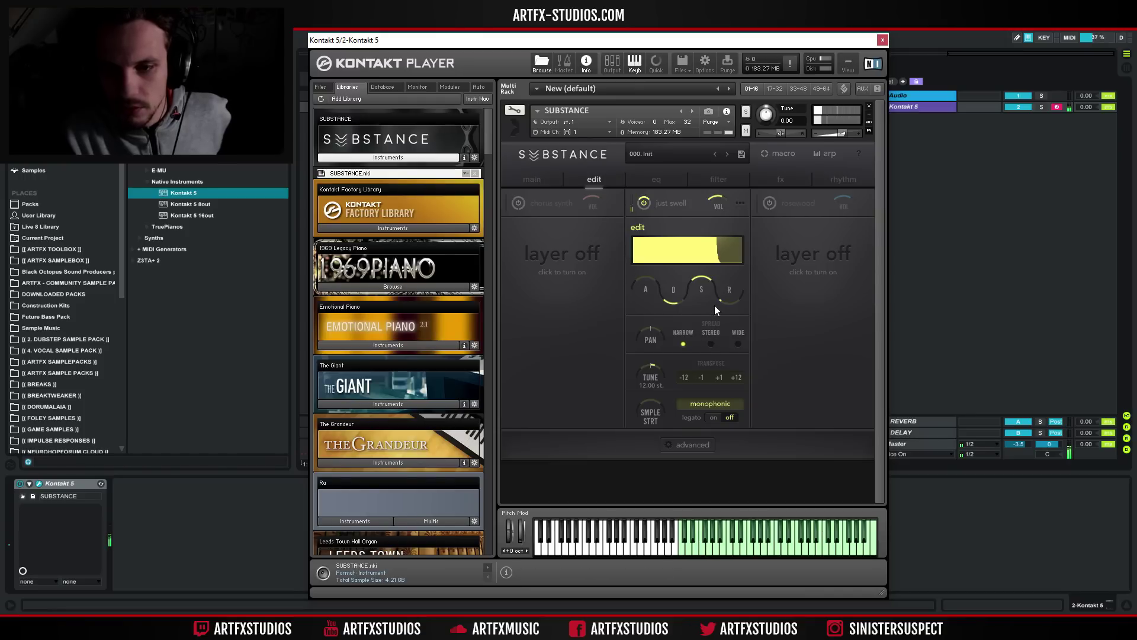
pyautogui.click(684, 378)
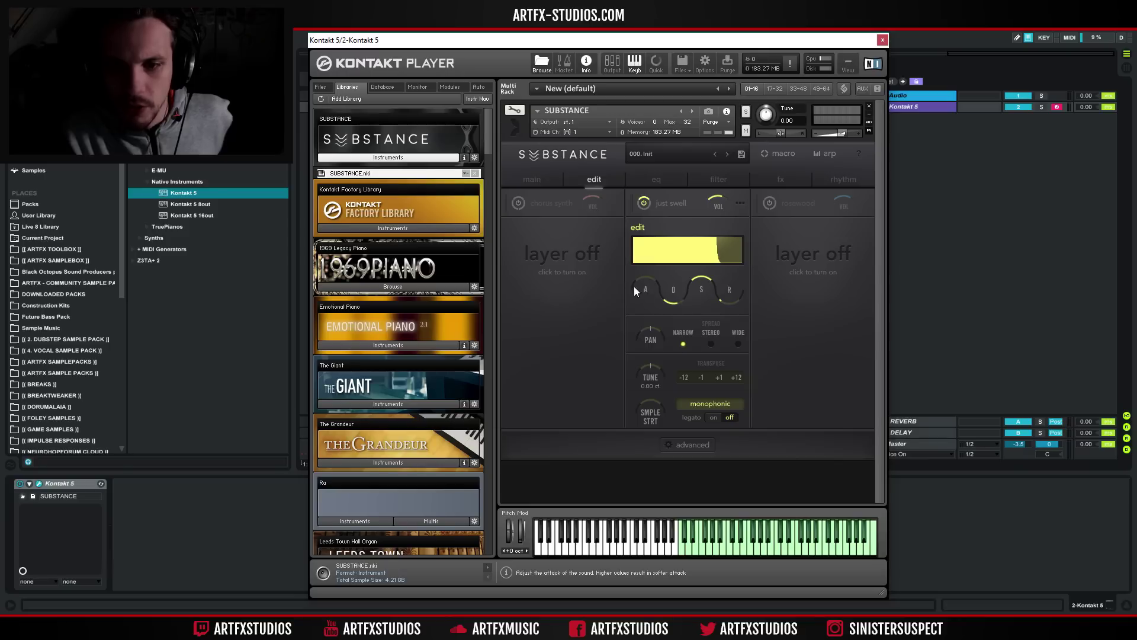
# - Lengthen the just swell layer's attack with stereo spread, and look over the layer's advanced settings
pyautogui.moveTo(642, 279); pyautogui.dragTo(662, 223)
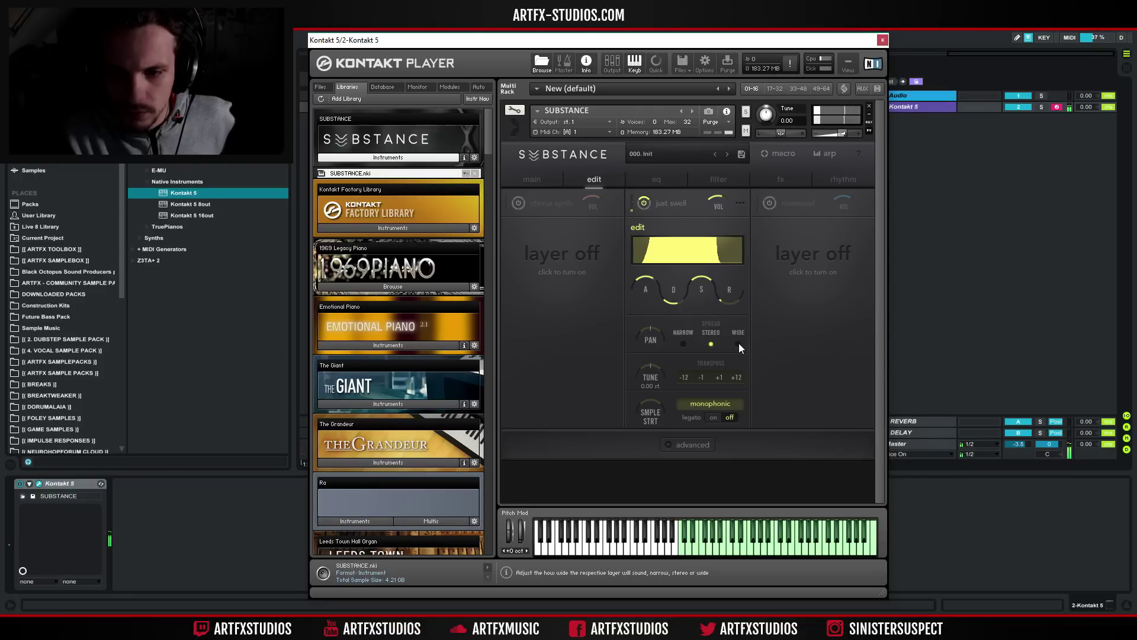
pyautogui.click(691, 444)
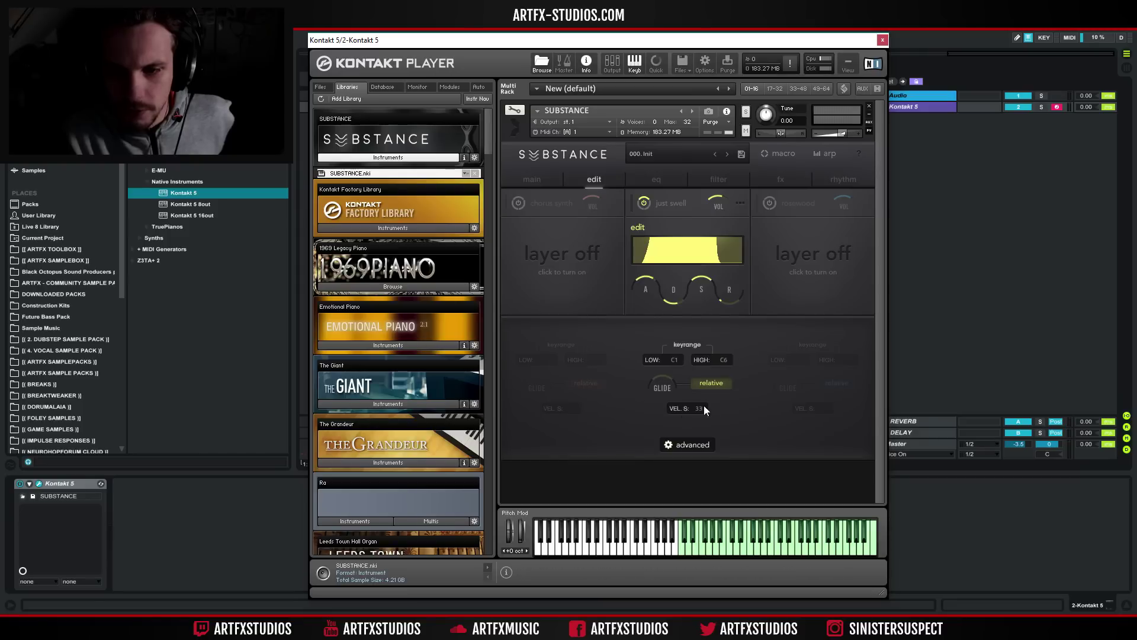
pyautogui.click(684, 445)
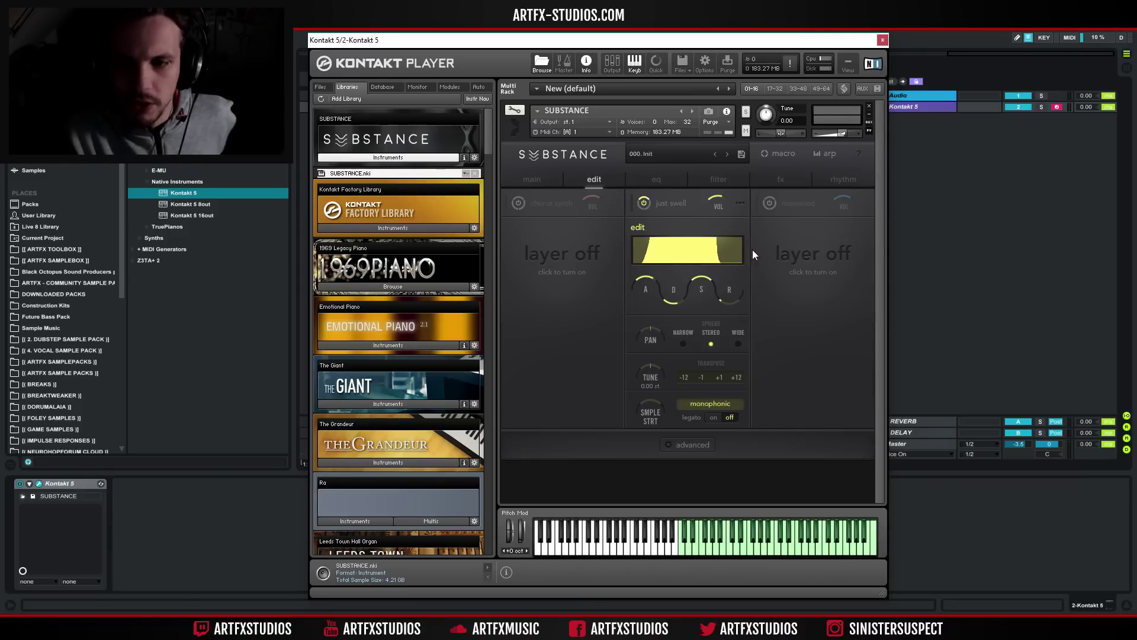
# - Turn on the just swell layer's EQ, and try cutting the low band's gain before raising it back to about flat
pyautogui.click(652, 178)
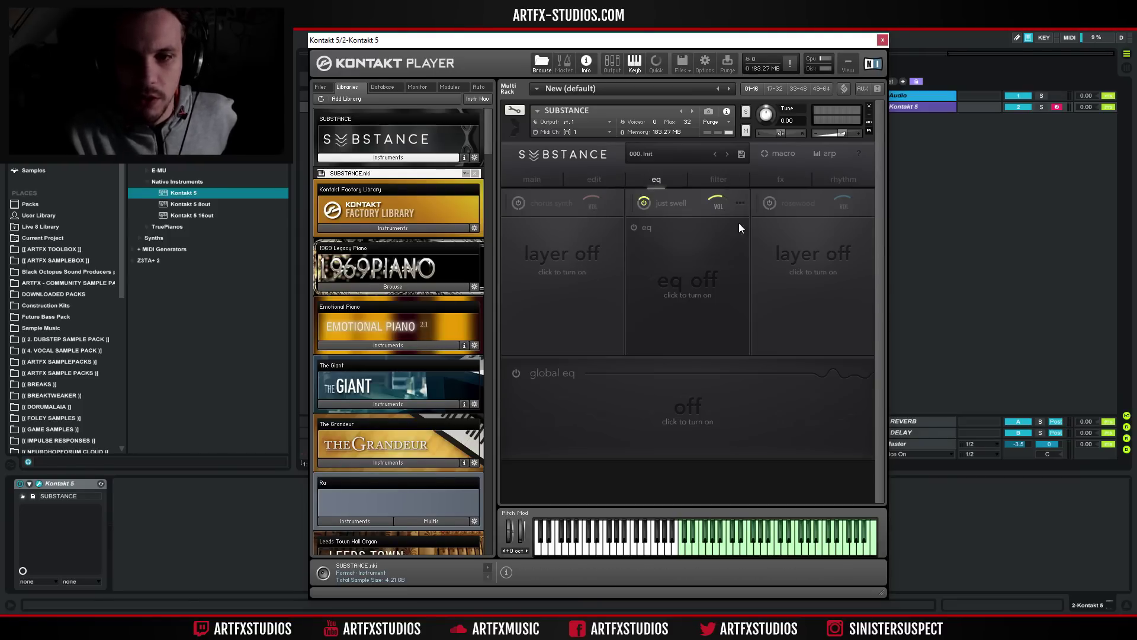
pyautogui.click(635, 226)
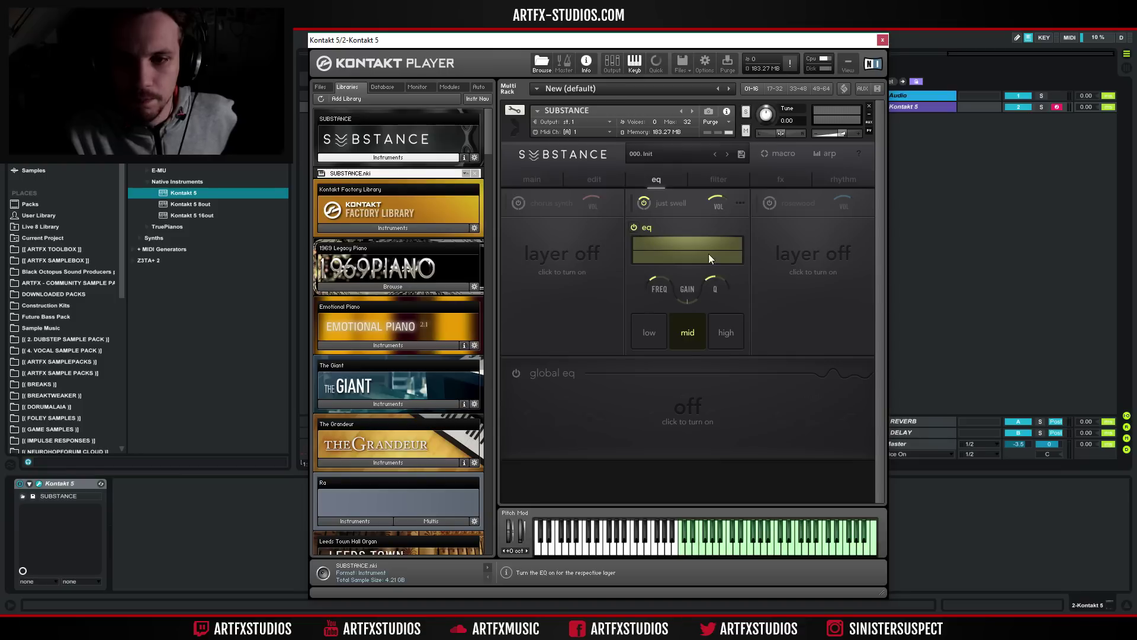
pyautogui.click(648, 325)
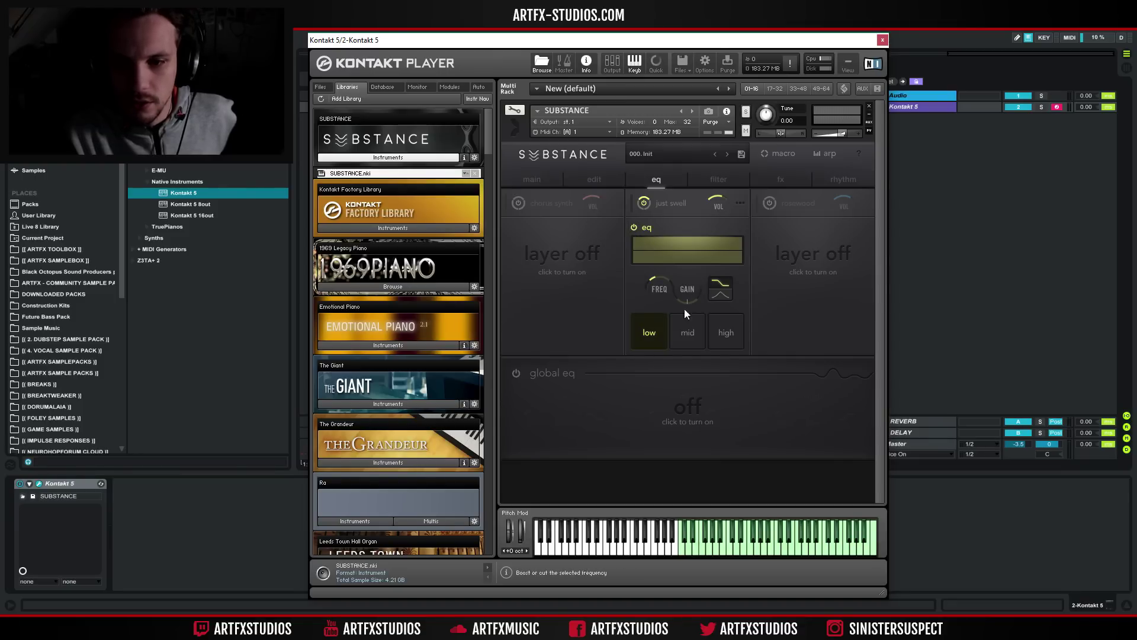
pyautogui.click(682, 335)
pyautogui.click(718, 334)
pyautogui.click(671, 329)
pyautogui.click(651, 329)
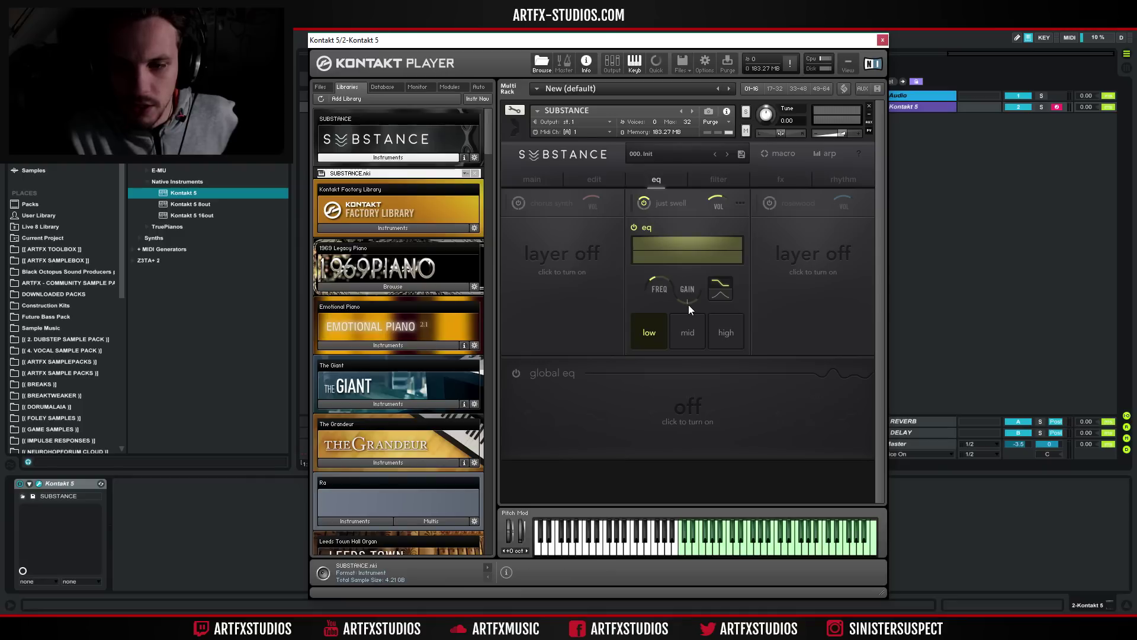
pyautogui.moveTo(690, 301)
pyautogui.mouseDown()
pyautogui.moveTo(695, 274)
pyautogui.moveTo(687, 318)
pyautogui.mouseUp()
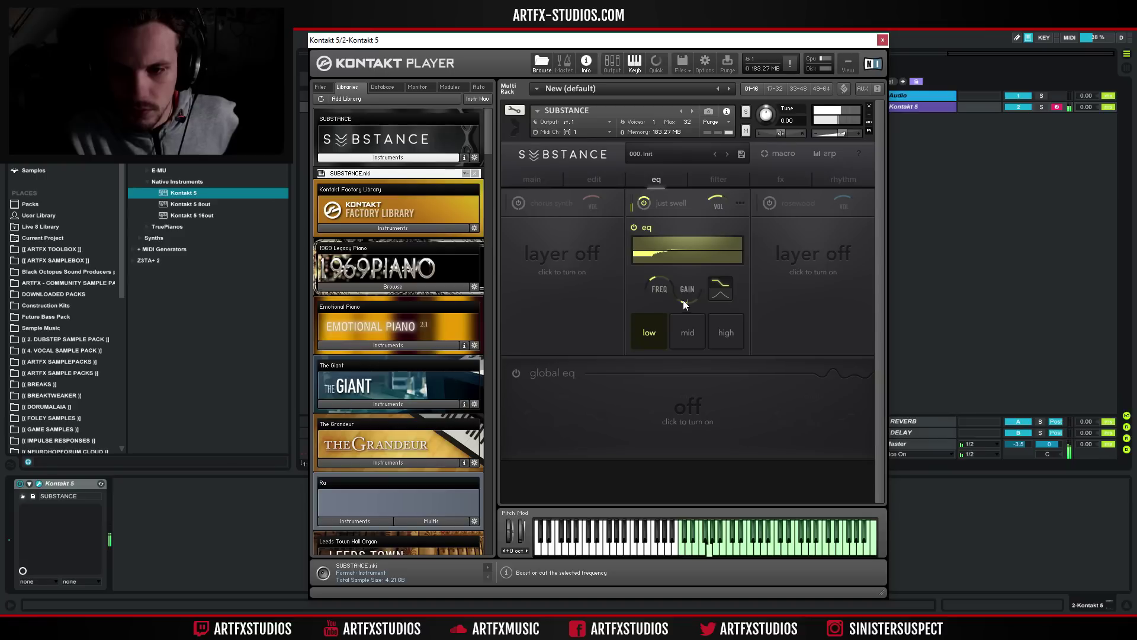
pyautogui.moveTo(683, 302); pyautogui.dragTo(694, 272)
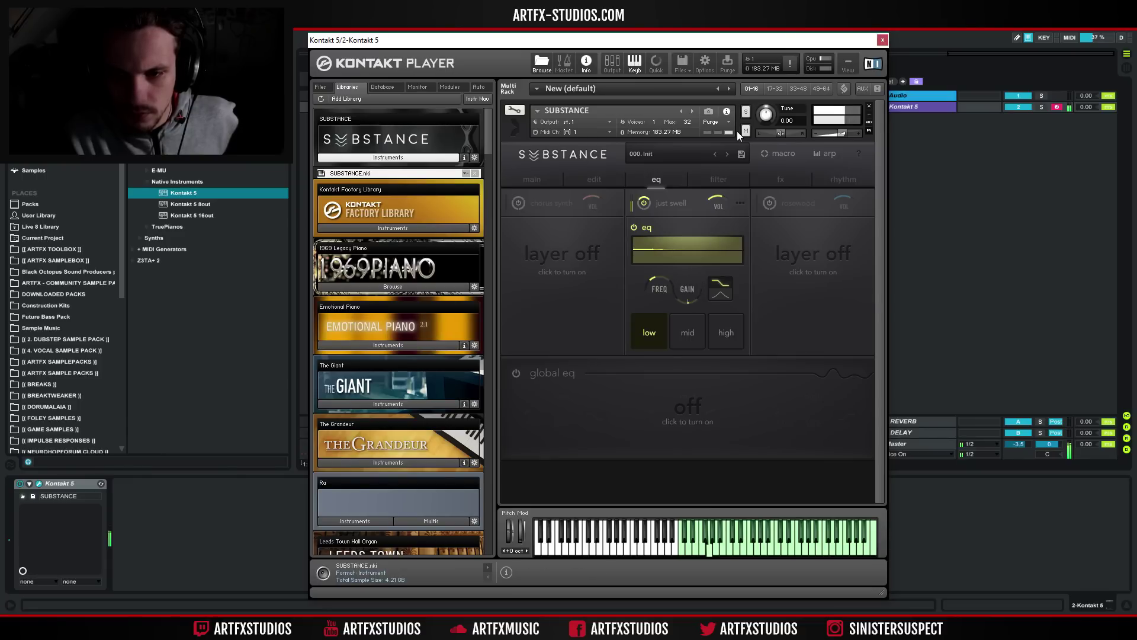
# - Turn on tube distortion for the just swell layer and adjust its saturation amount
pyautogui.click(719, 178)
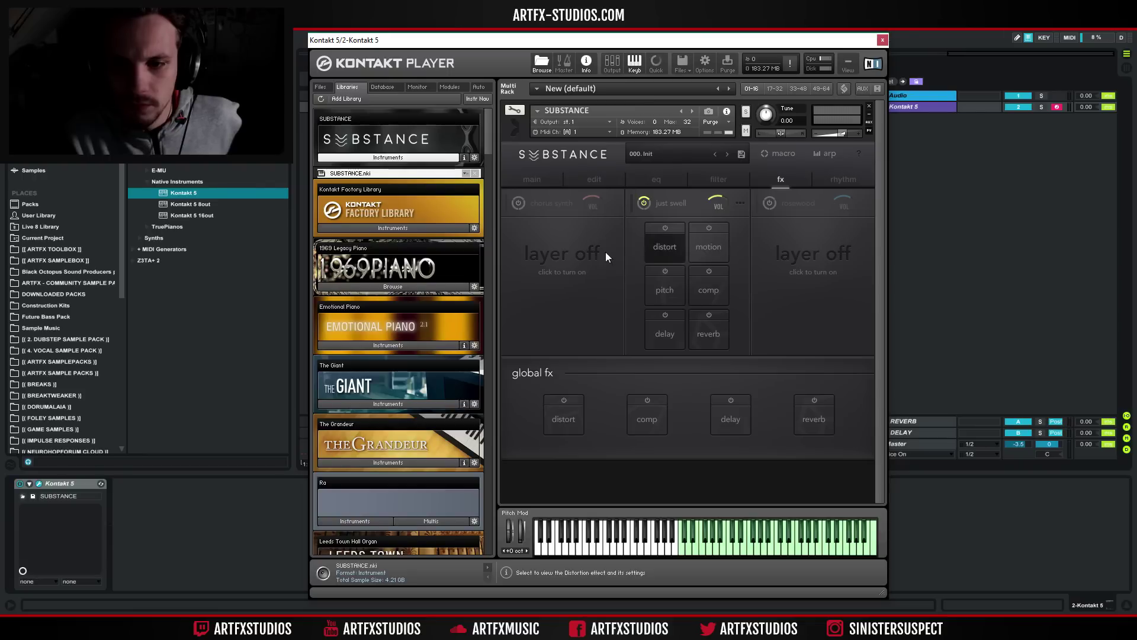
pyautogui.click(668, 245)
pyautogui.click(631, 222)
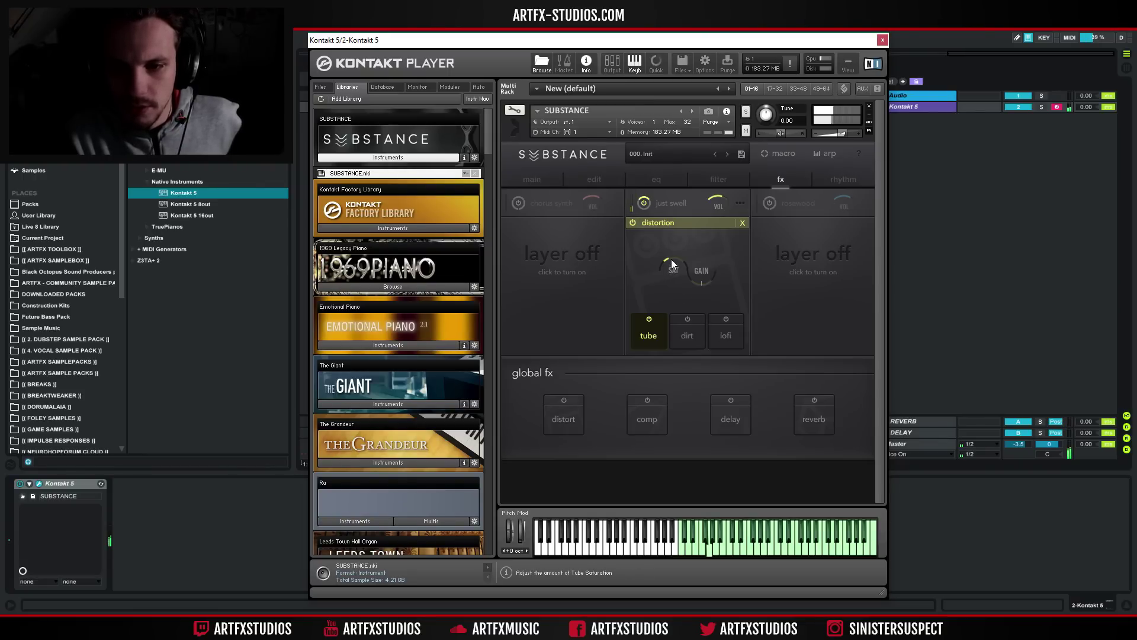
pyautogui.moveTo(671, 258); pyautogui.dragTo(710, 225)
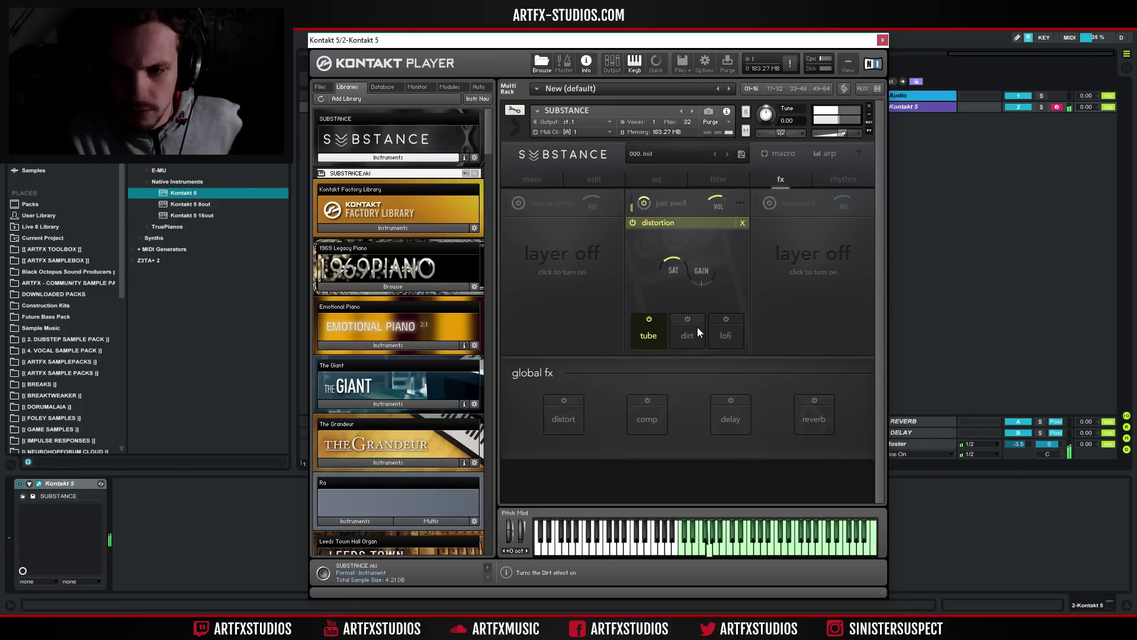
pyautogui.moveTo(677, 267)
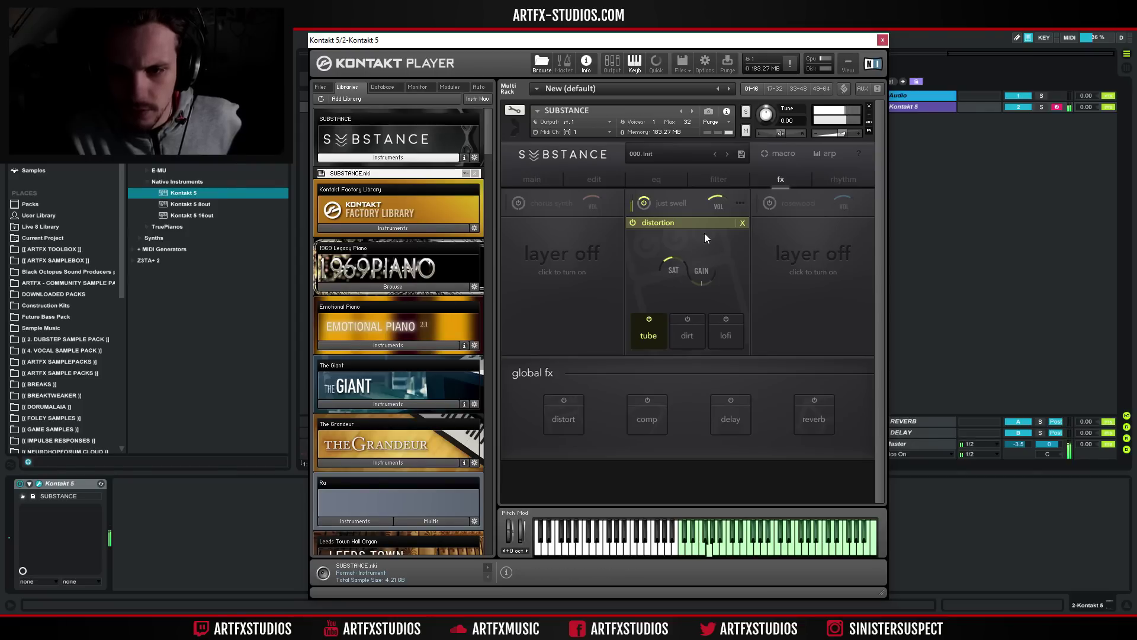
pyautogui.click(781, 178)
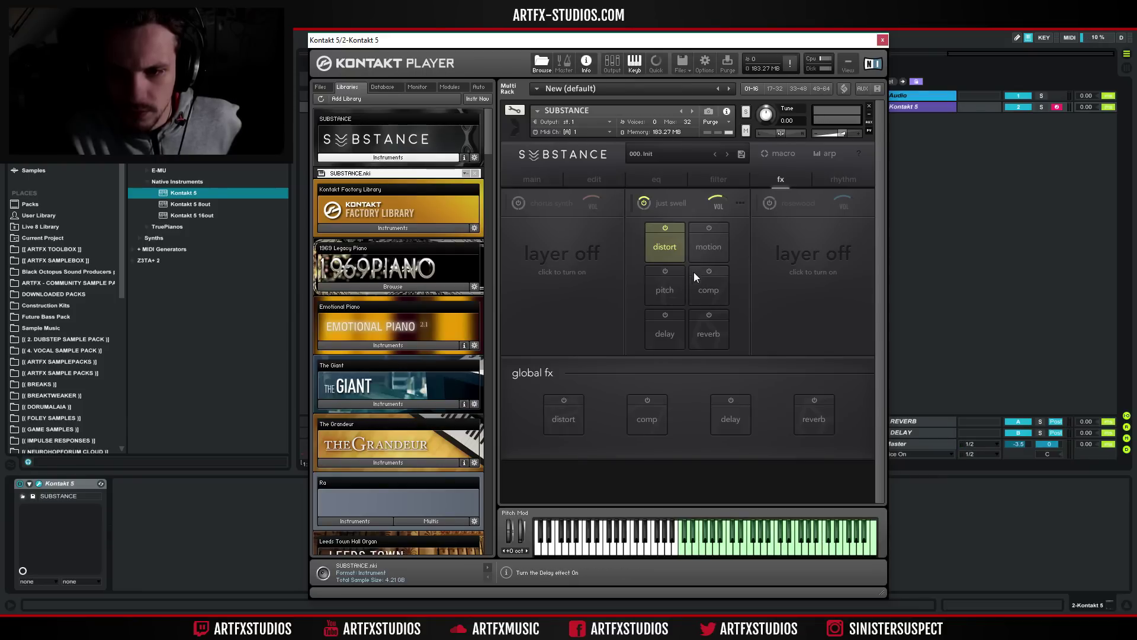
# - Turn on the just swell layer's reverb effect and open its settings
pyautogui.click(708, 320)
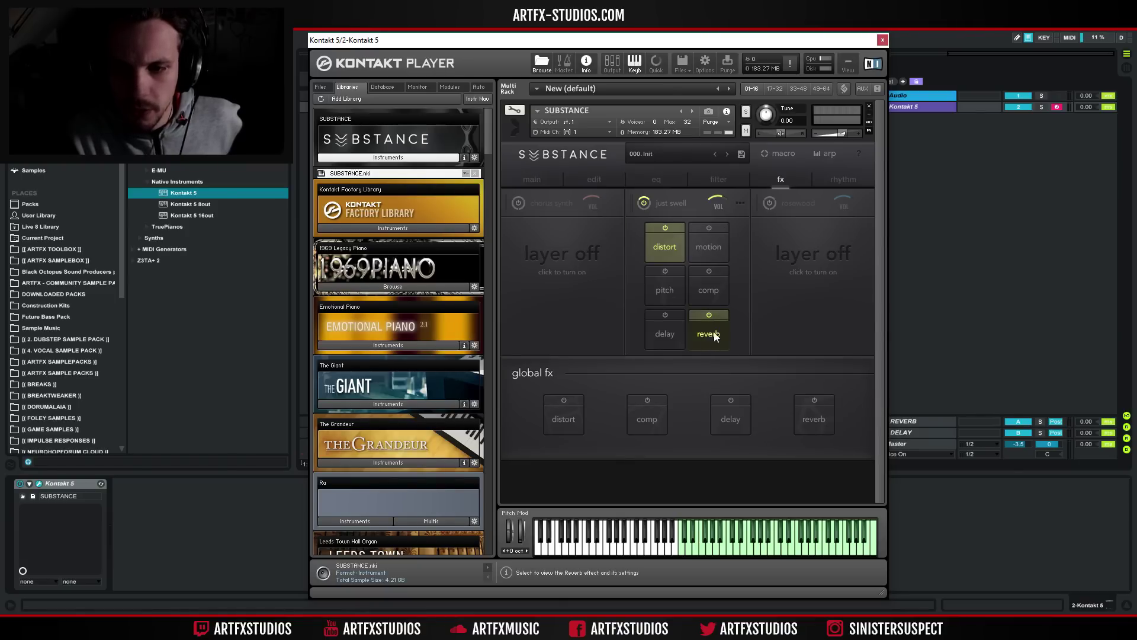
pyautogui.click(708, 339)
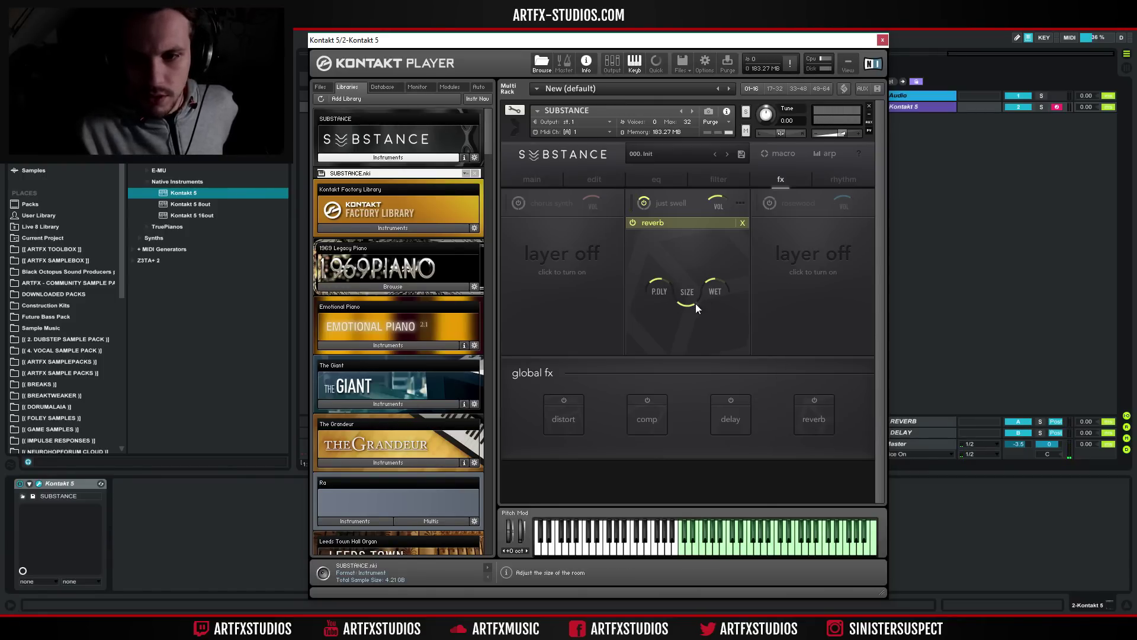
# - Raise the wet amount of the just swell layer's reverb, and lengthen the release of the layer's volume envelope
pyautogui.moveTo(713, 278); pyautogui.dragTo(720, 263)
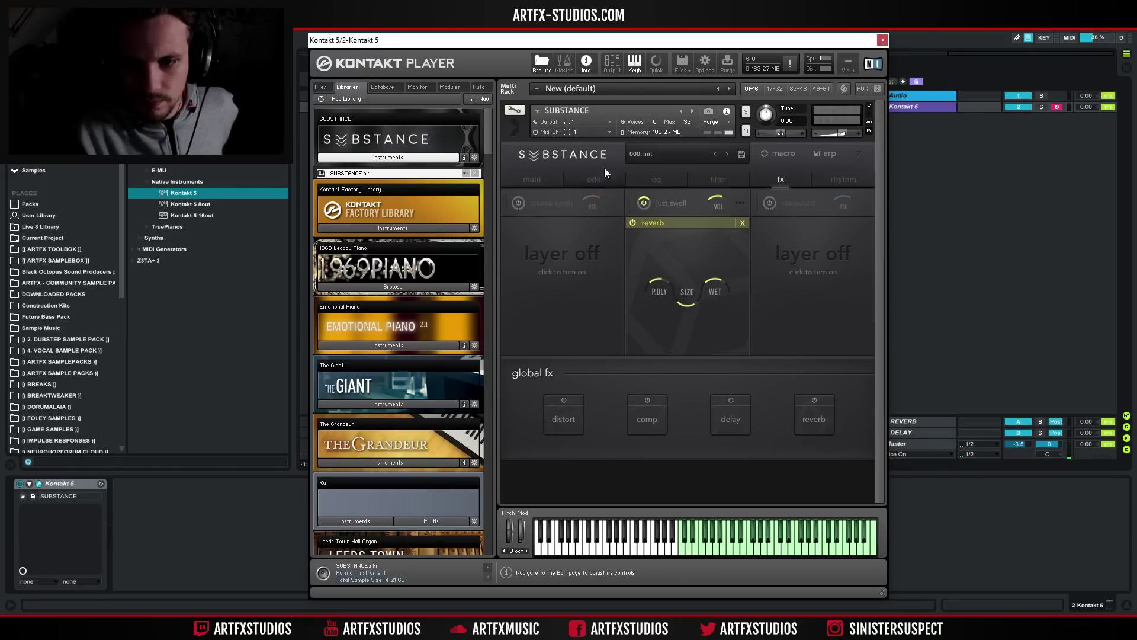
pyautogui.click(530, 180)
pyautogui.click(594, 179)
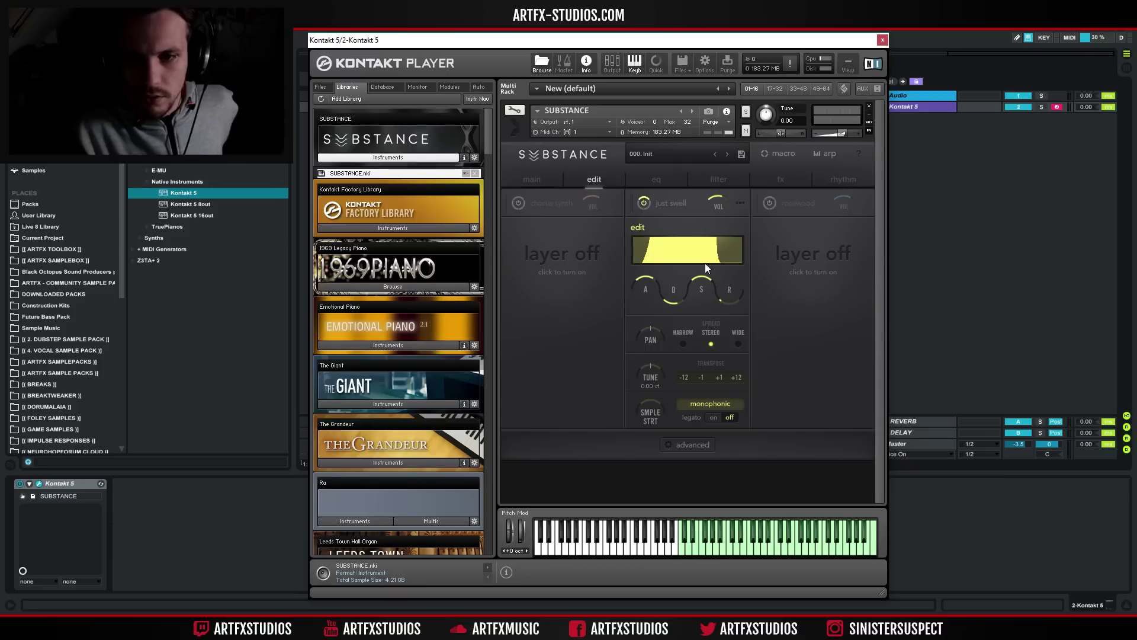
pyautogui.moveTo(722, 303); pyautogui.dragTo(732, 277)
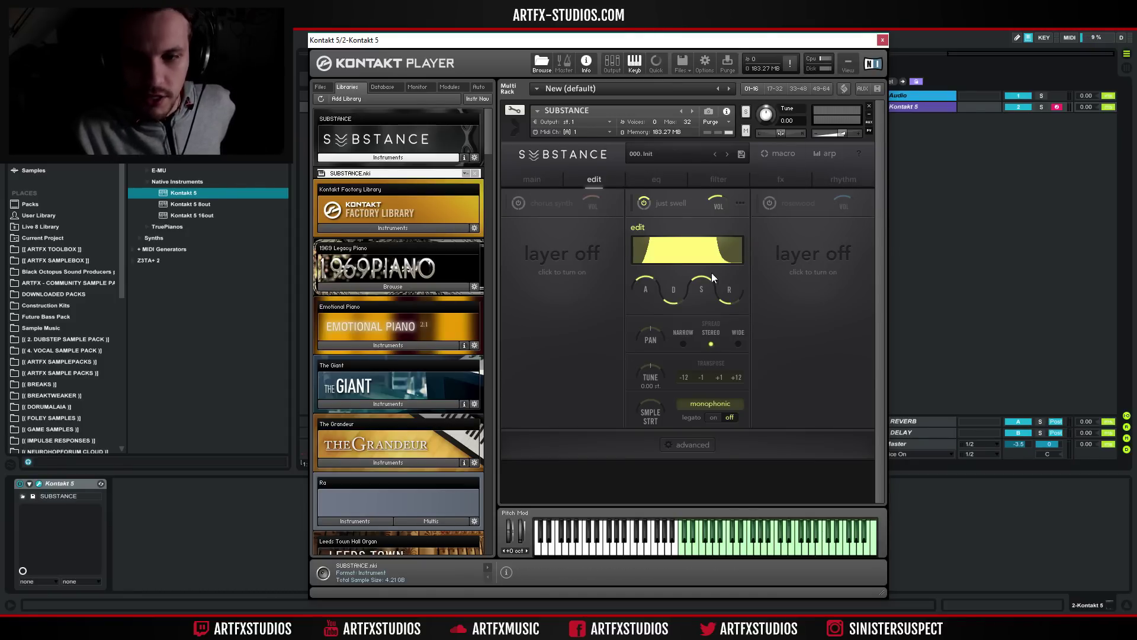
# - Turn on the chorus synth layer and look over its source selection without changing the source
pyautogui.click(542, 180)
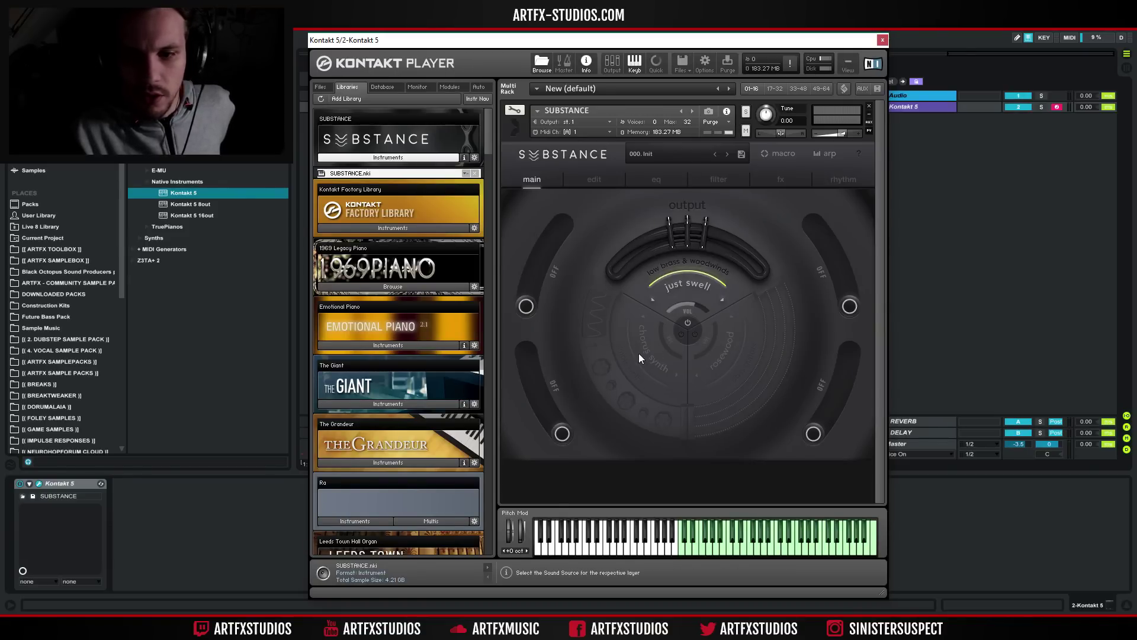
pyautogui.moveTo(605, 397)
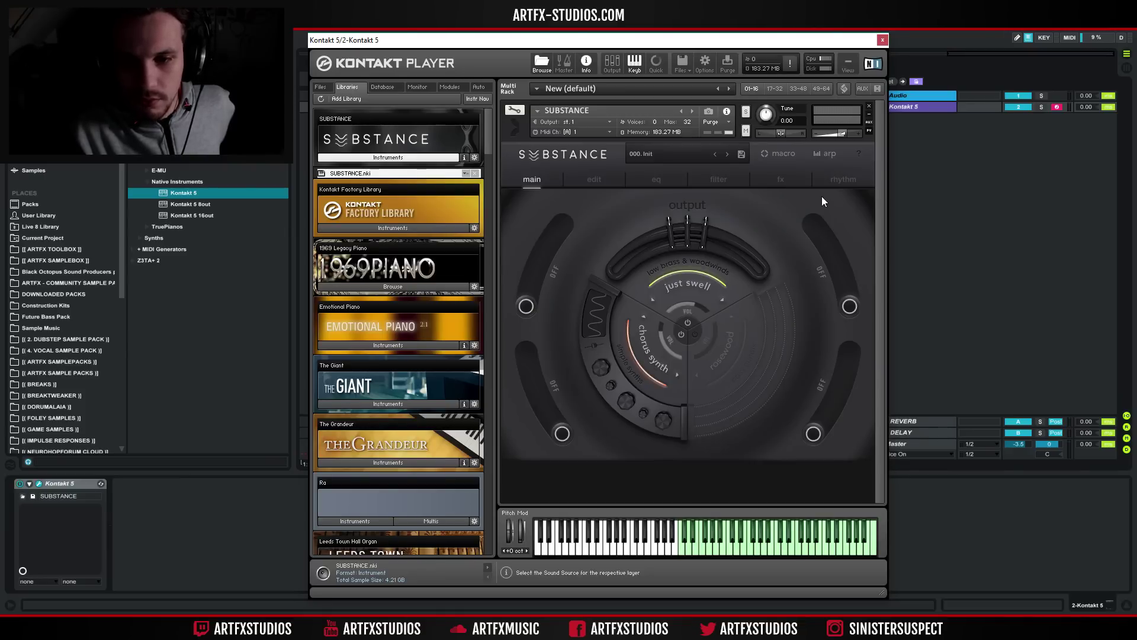
pyautogui.click(653, 361)
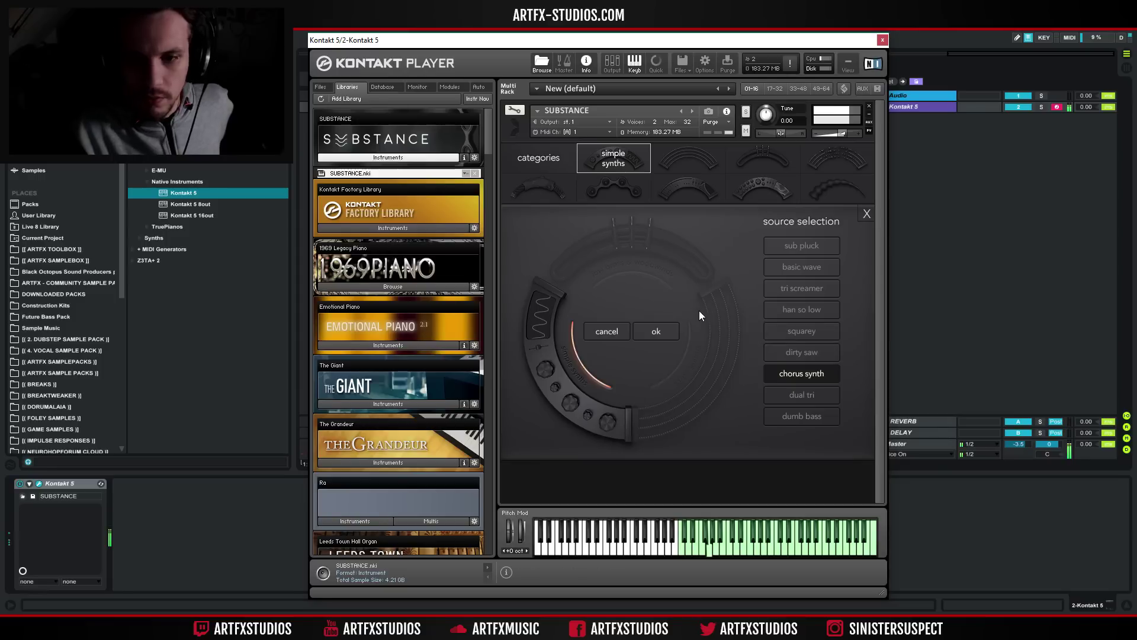
pyautogui.click(867, 212)
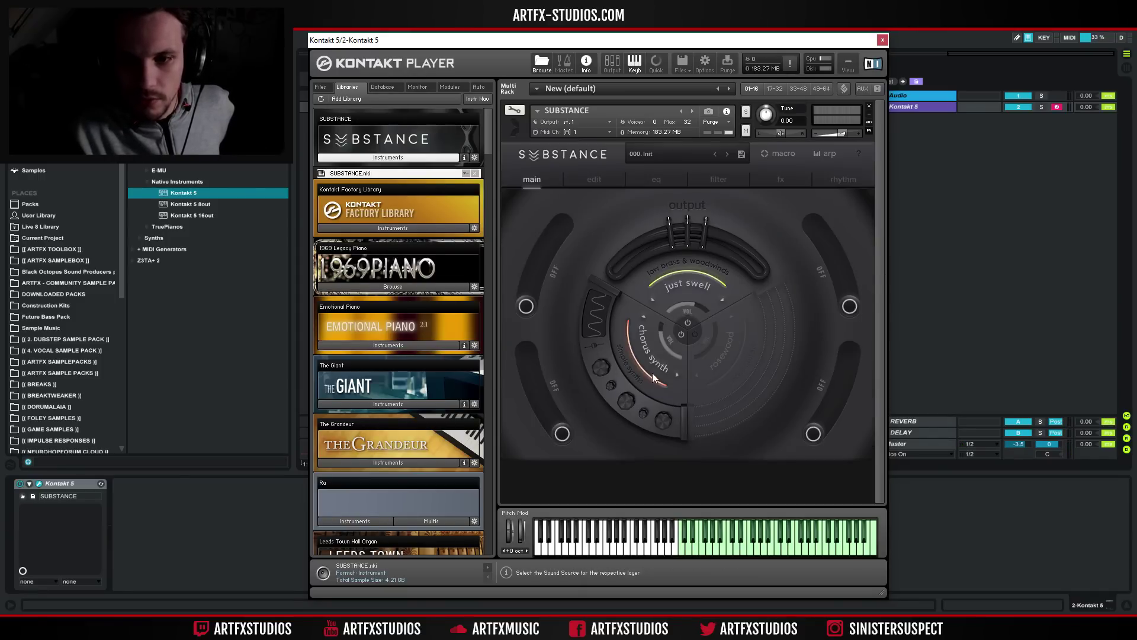
# - Transpose the chorus synth layer up 24 semitones and set its spread to wide
pyautogui.click(599, 179)
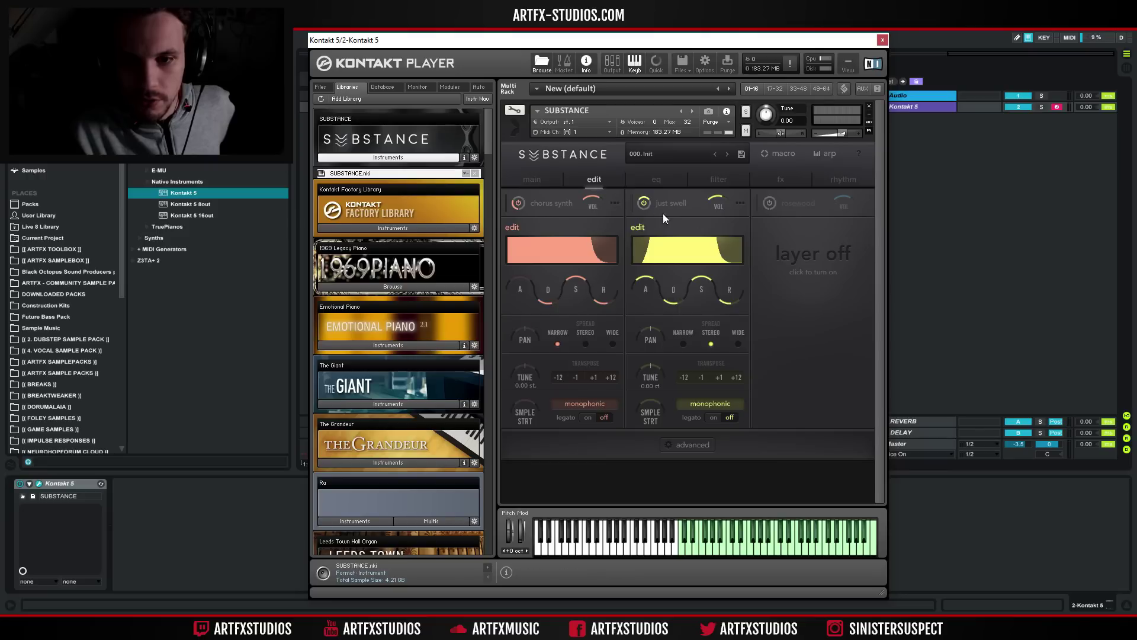
pyautogui.click(610, 379)
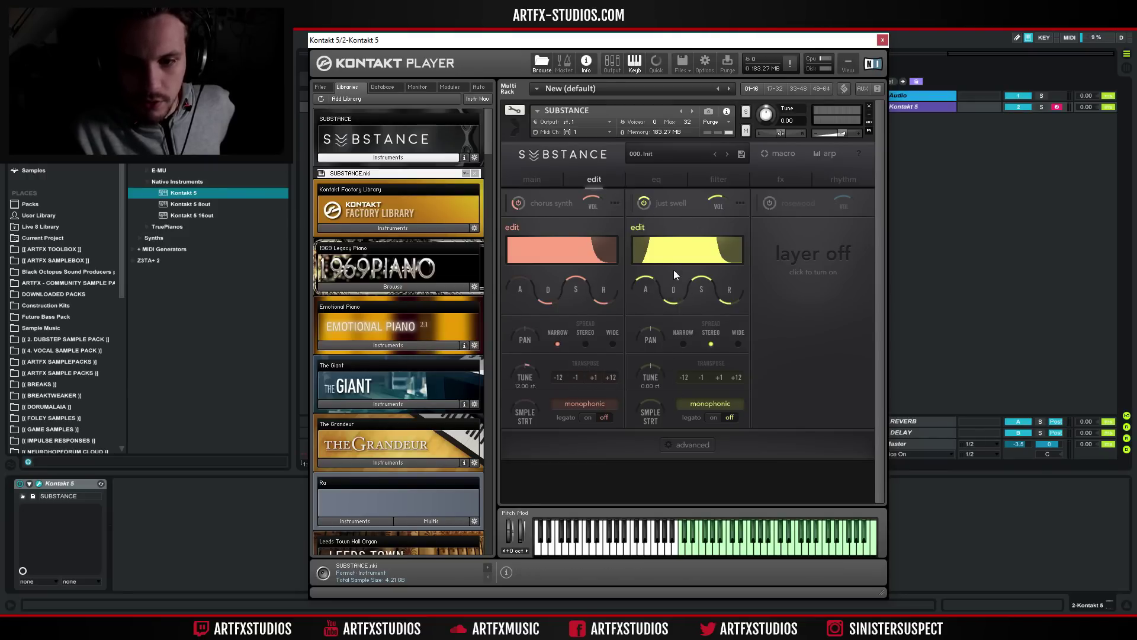
pyautogui.click(611, 379)
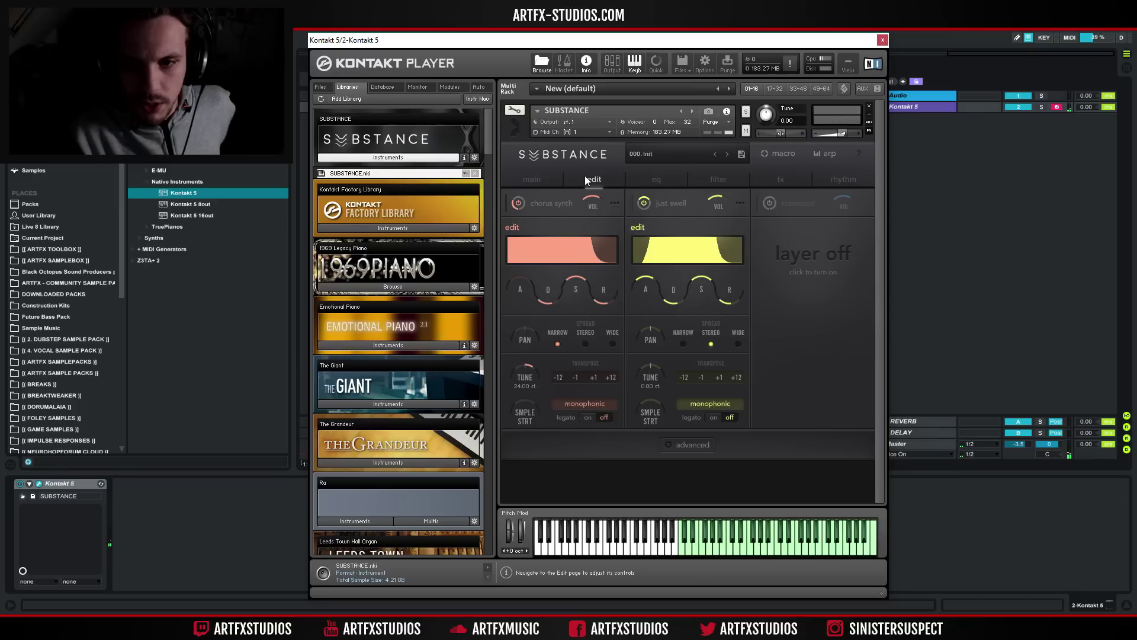
pyautogui.click(613, 345)
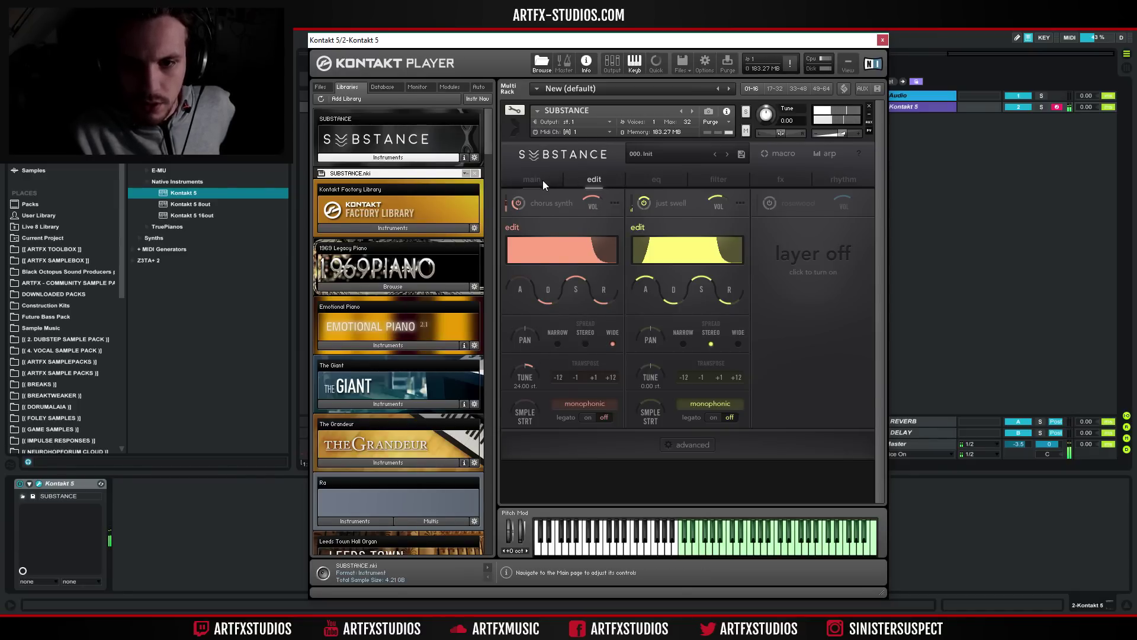
# - Lengthen the chorus synth layer's attack, adjust its release, and transpose the layer down by 12 semitones
pyautogui.moveTo(526, 238); pyautogui.dragTo(528, 217)
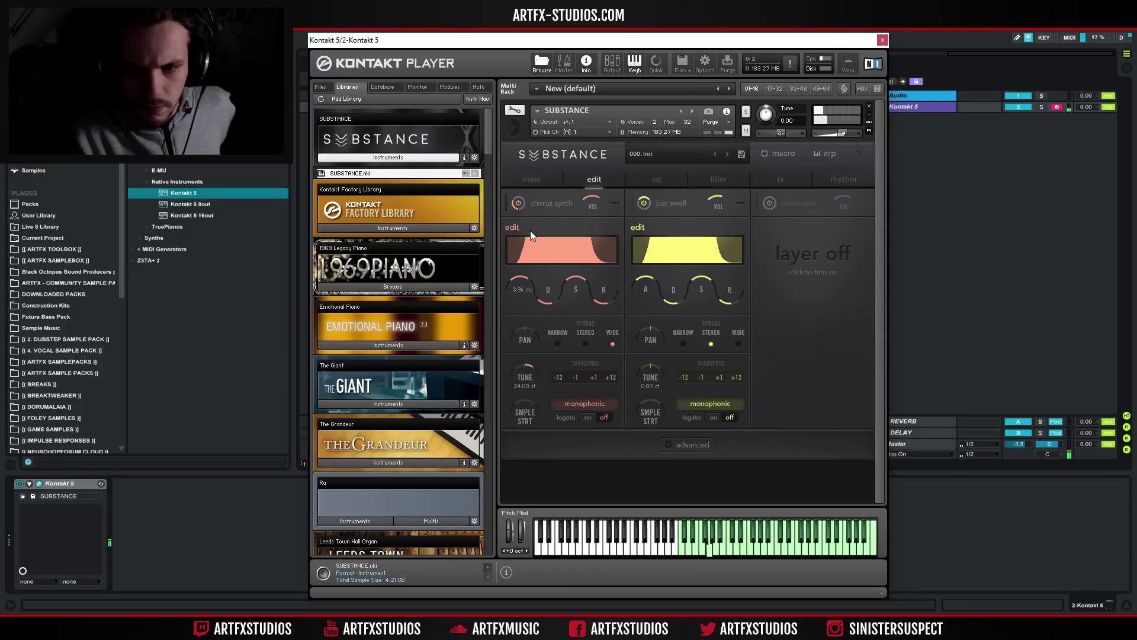
pyautogui.moveTo(606, 304); pyautogui.dragTo(603, 315)
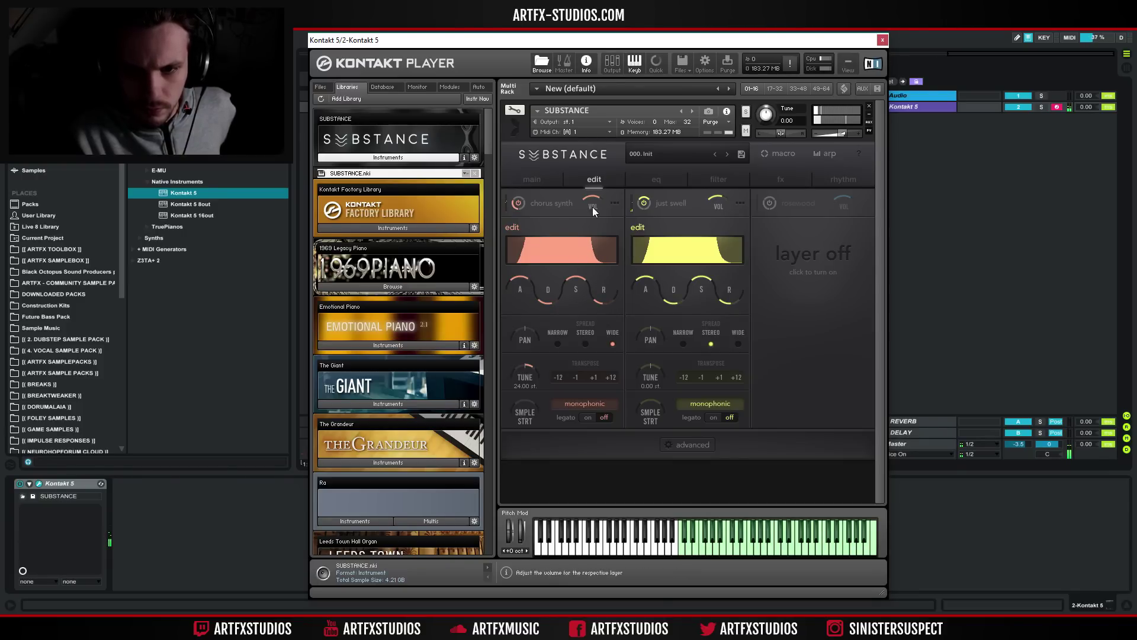
pyautogui.click(561, 378)
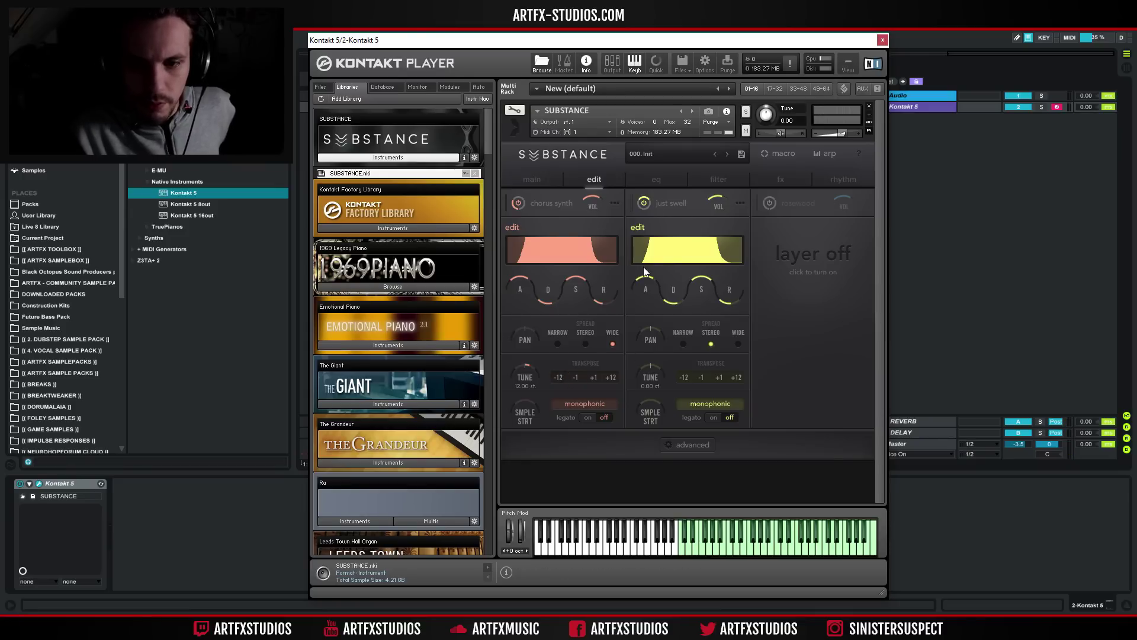
# - Audition mc beatle, brass blast, tenebrous and cerberus as replacements for the chorus synth source, and choose prophecy from organic hybrids
pyautogui.click(535, 183)
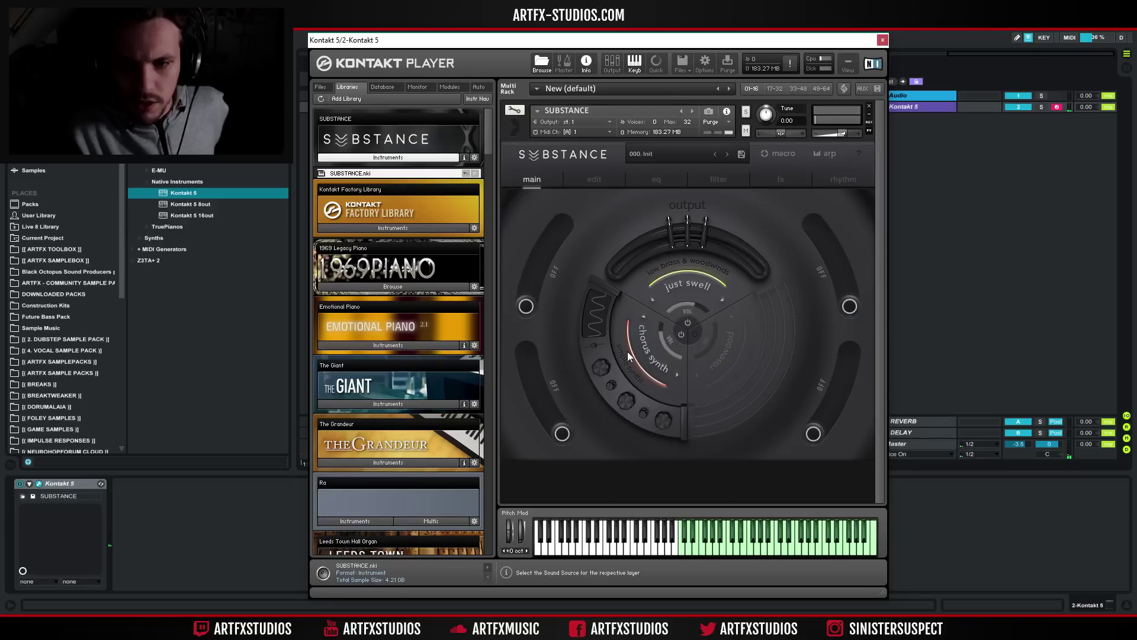
pyautogui.click(648, 354)
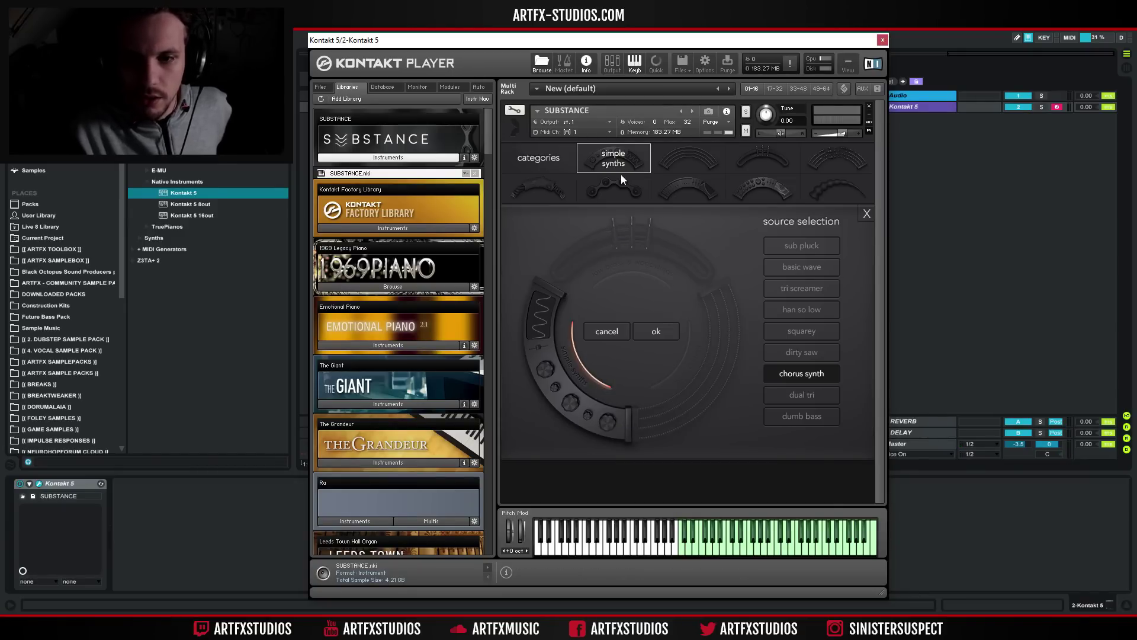
pyautogui.click(694, 156)
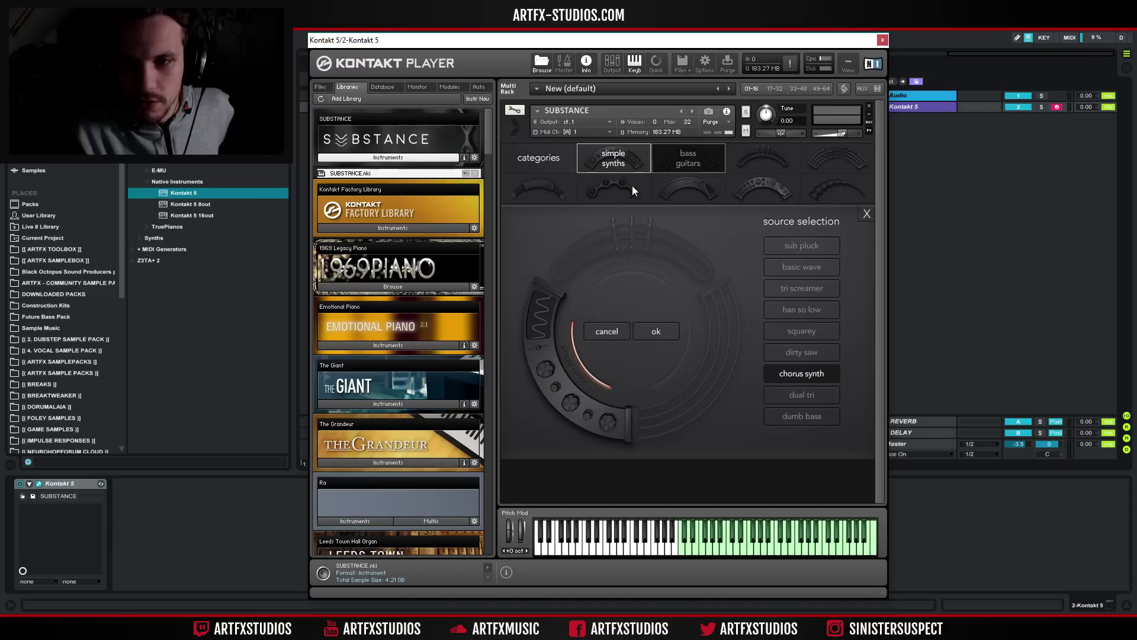
pyautogui.click(816, 246)
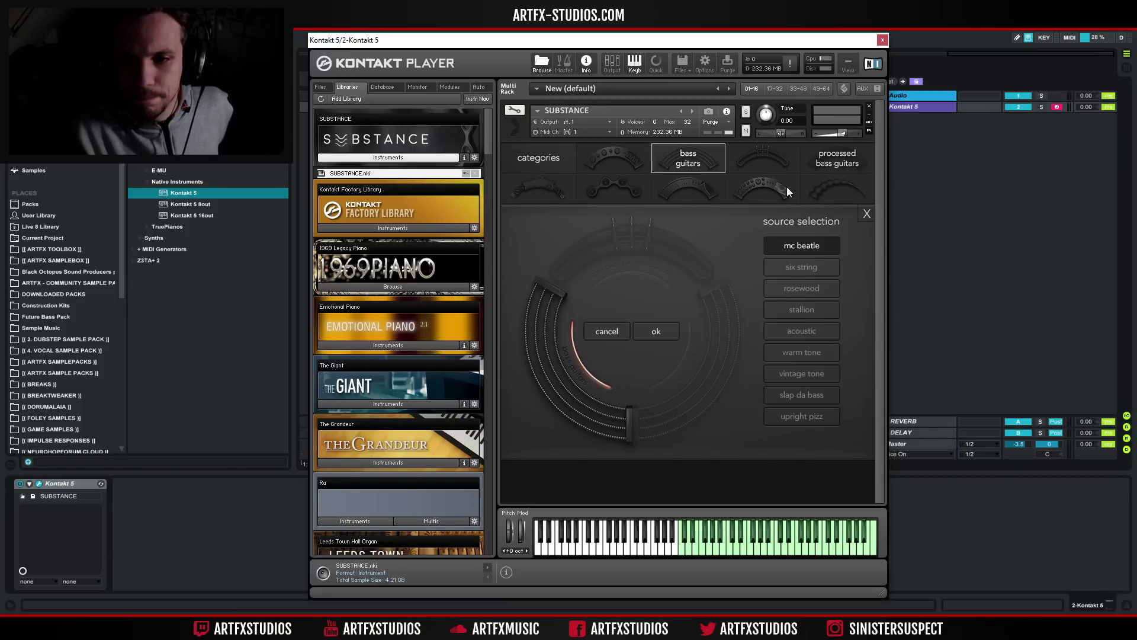
pyautogui.click(542, 190)
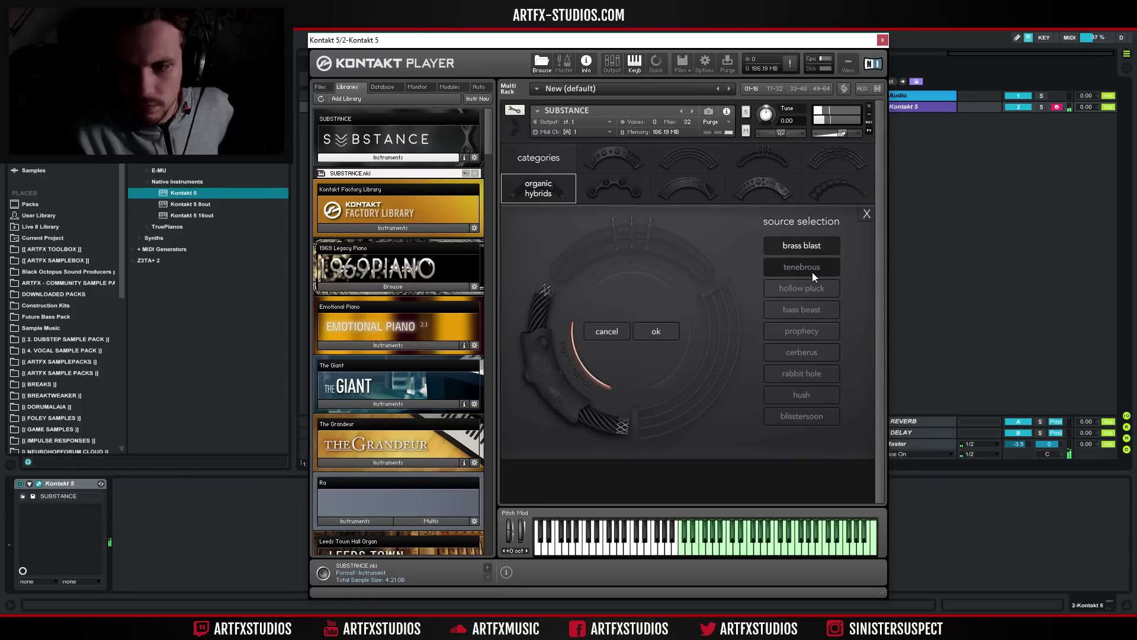
pyautogui.click(812, 272)
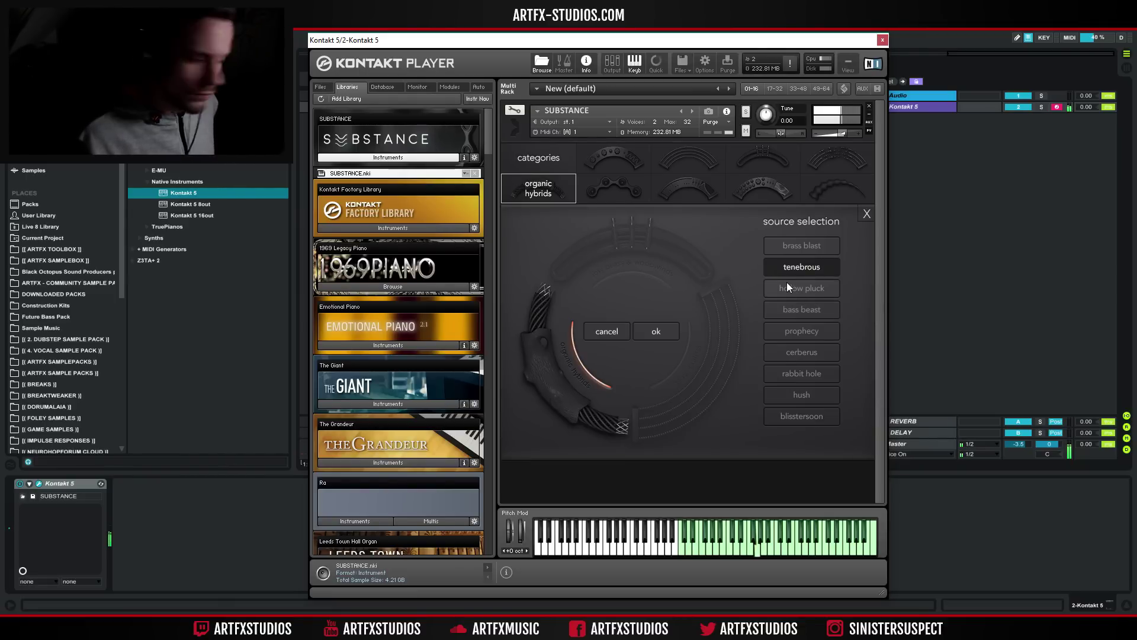
pyautogui.click(810, 351)
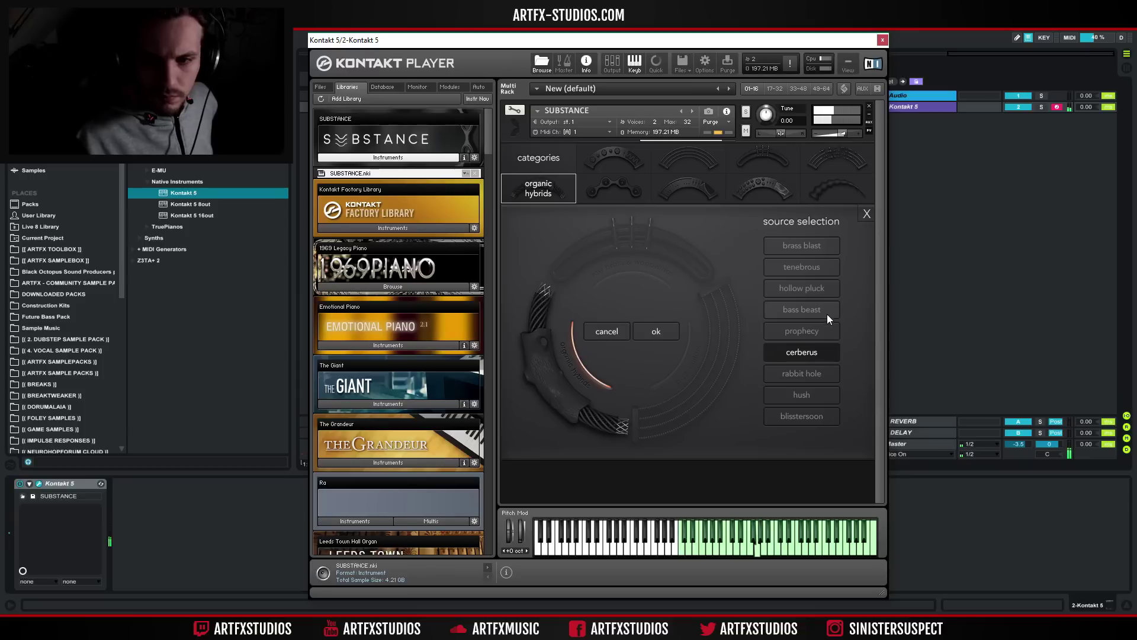
pyautogui.click(809, 331)
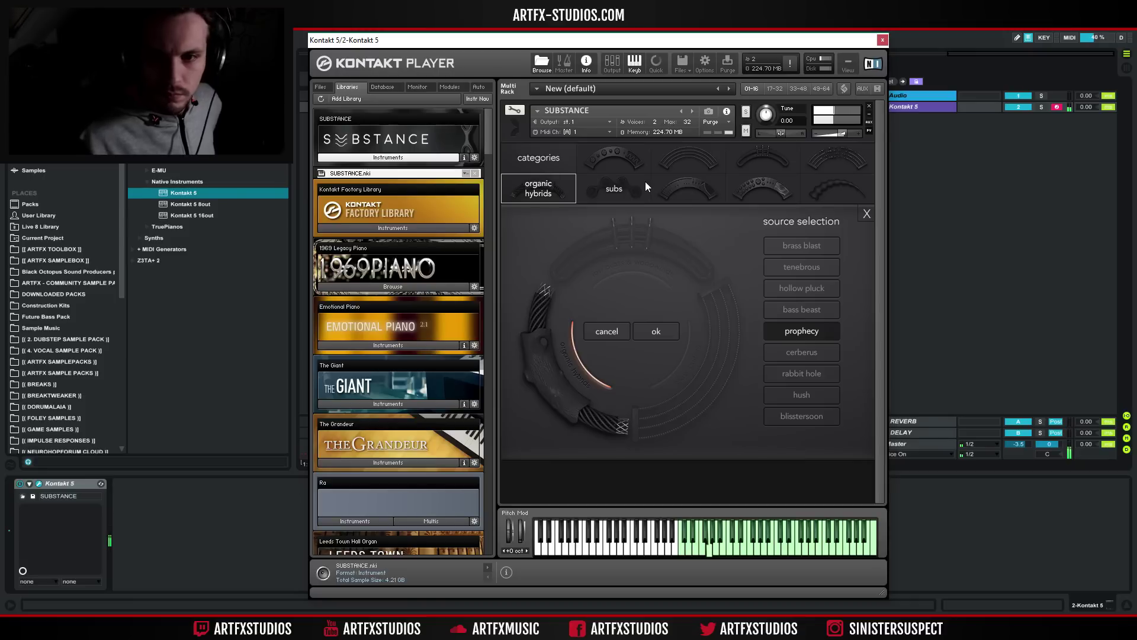
pyautogui.click(652, 333)
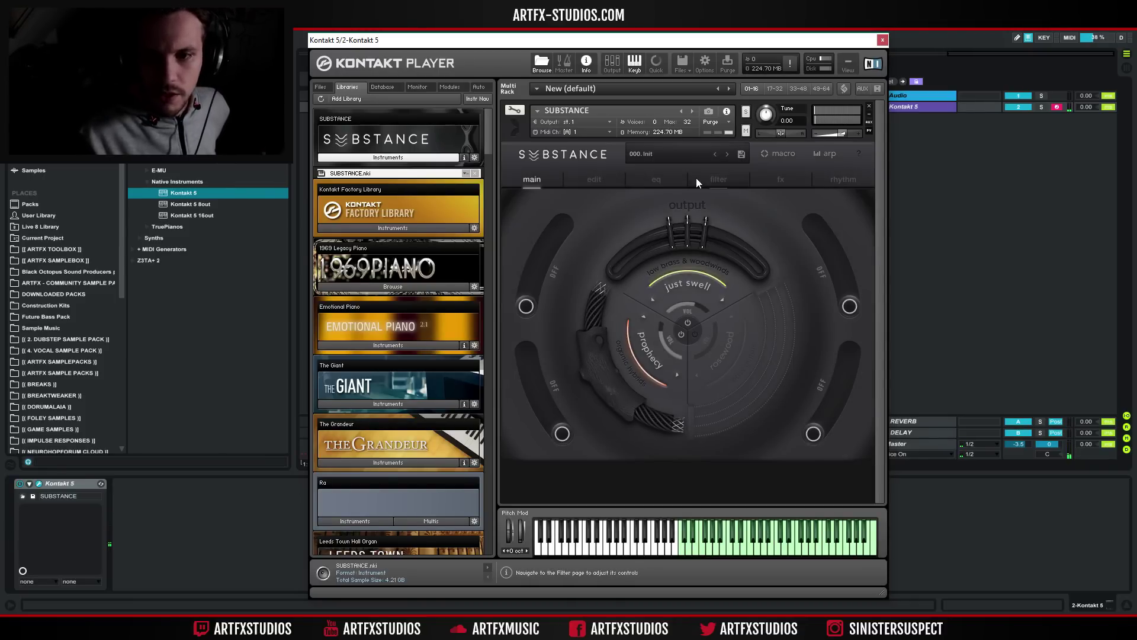
# - Turn on the prophecy layer's ar lp 2 filter and lower its cutoff
pyautogui.click(717, 180)
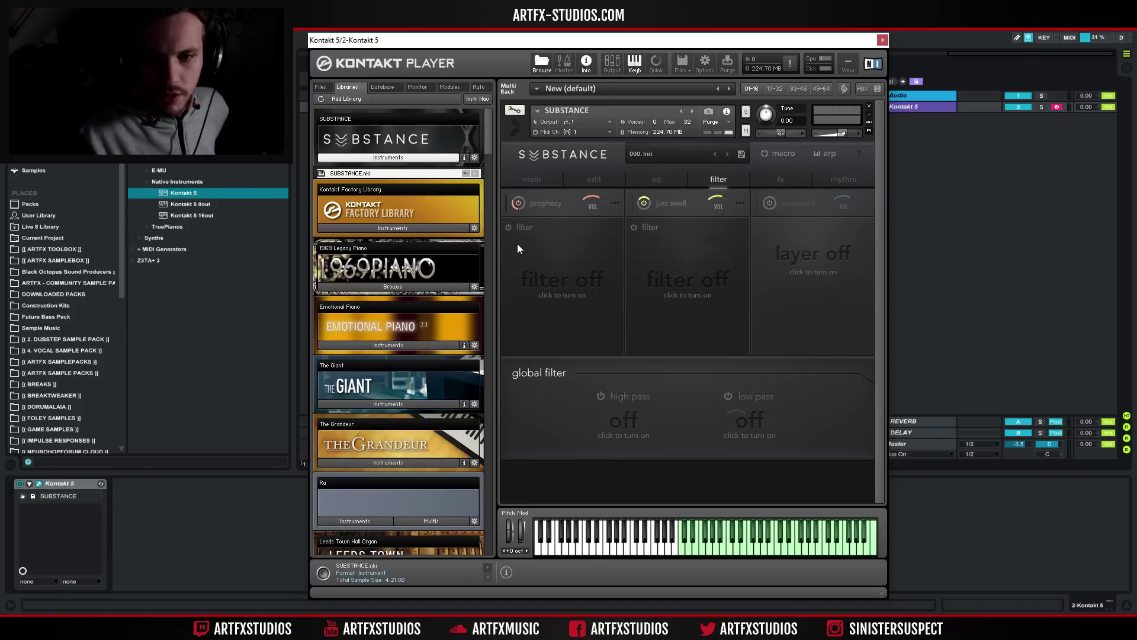
pyautogui.click(507, 227)
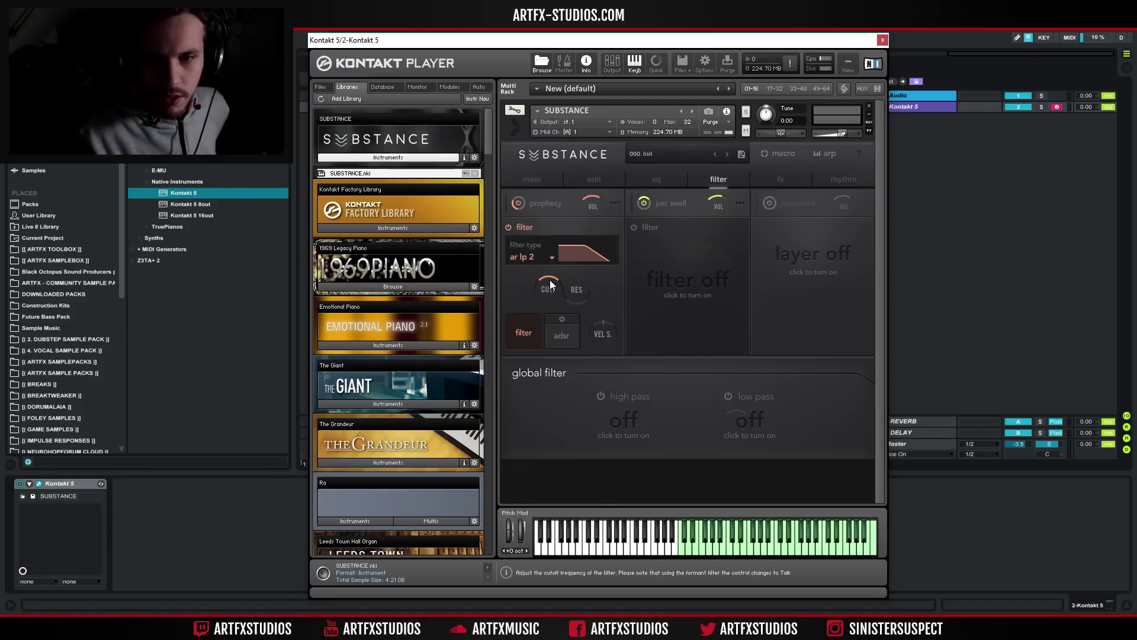
pyautogui.moveTo(534, 319); pyautogui.dragTo(529, 329)
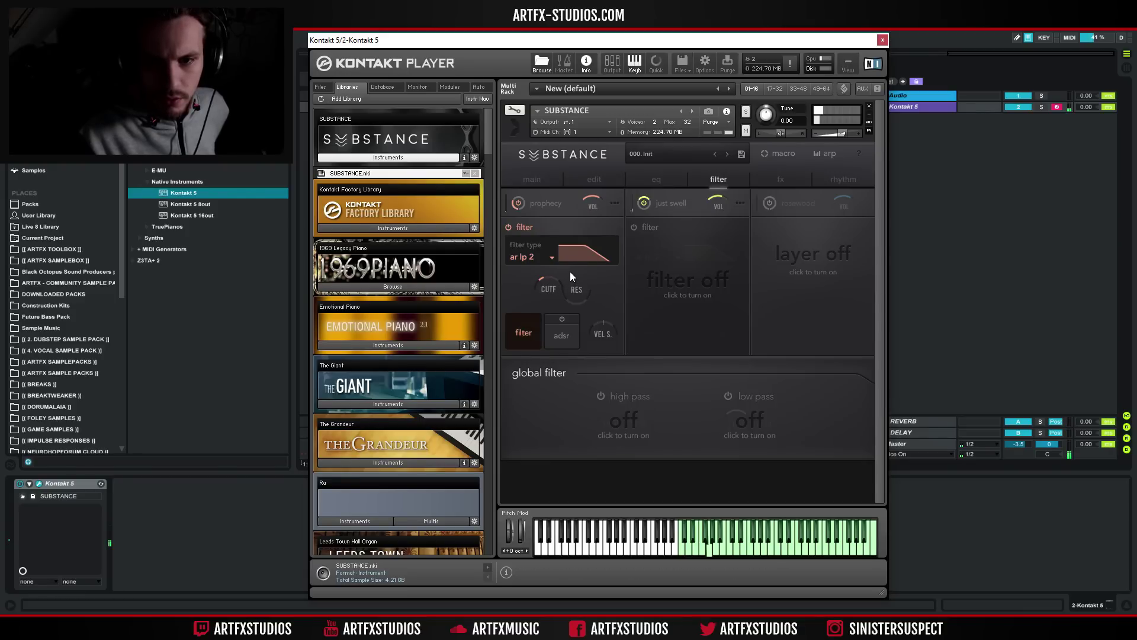
# - Enable the prophecy filter's ADSR envelope and raise its attack, sustain and modulation amount
pyautogui.click(569, 334)
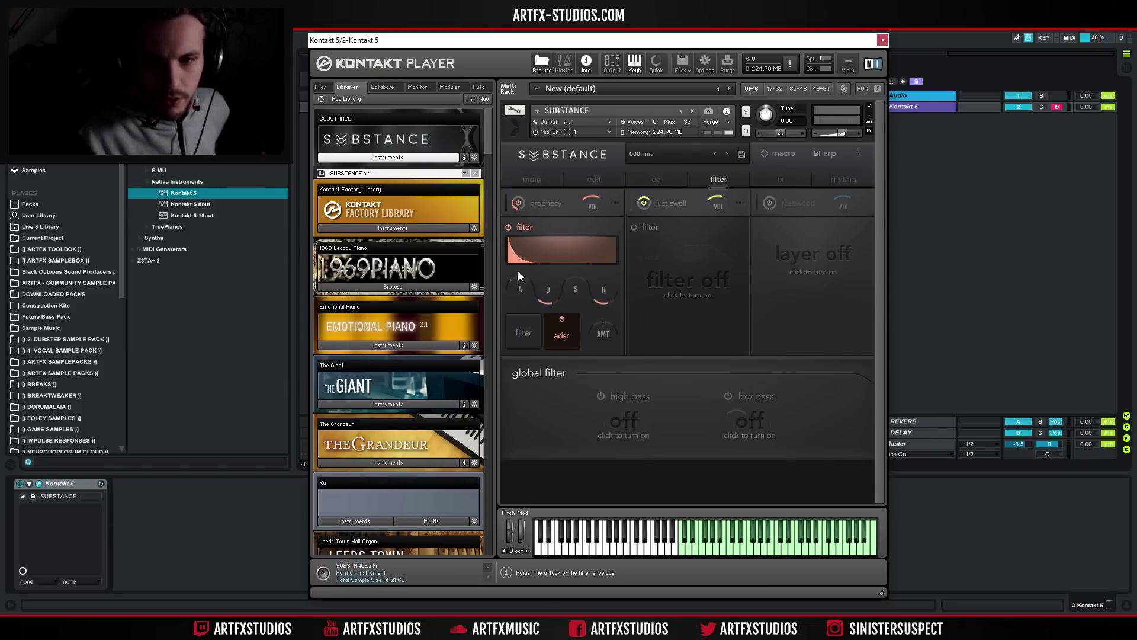
pyautogui.moveTo(523, 232)
pyautogui.mouseDown()
pyautogui.moveTo(530, 214)
pyautogui.moveTo(530, 225)
pyautogui.mouseUp()
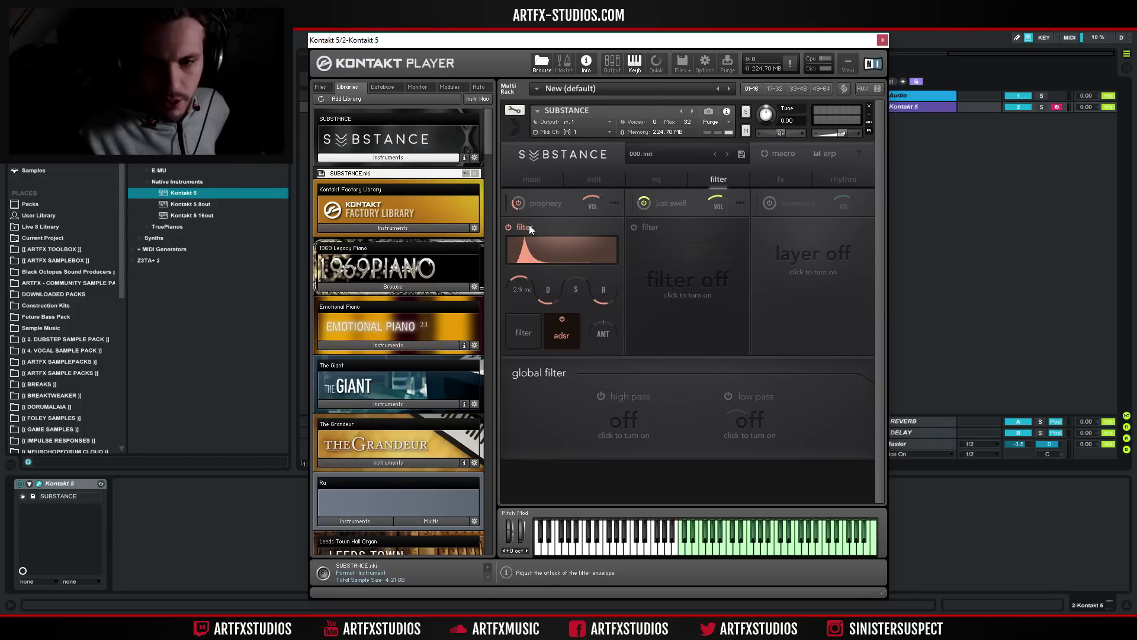
pyautogui.moveTo(605, 322); pyautogui.dragTo(610, 295)
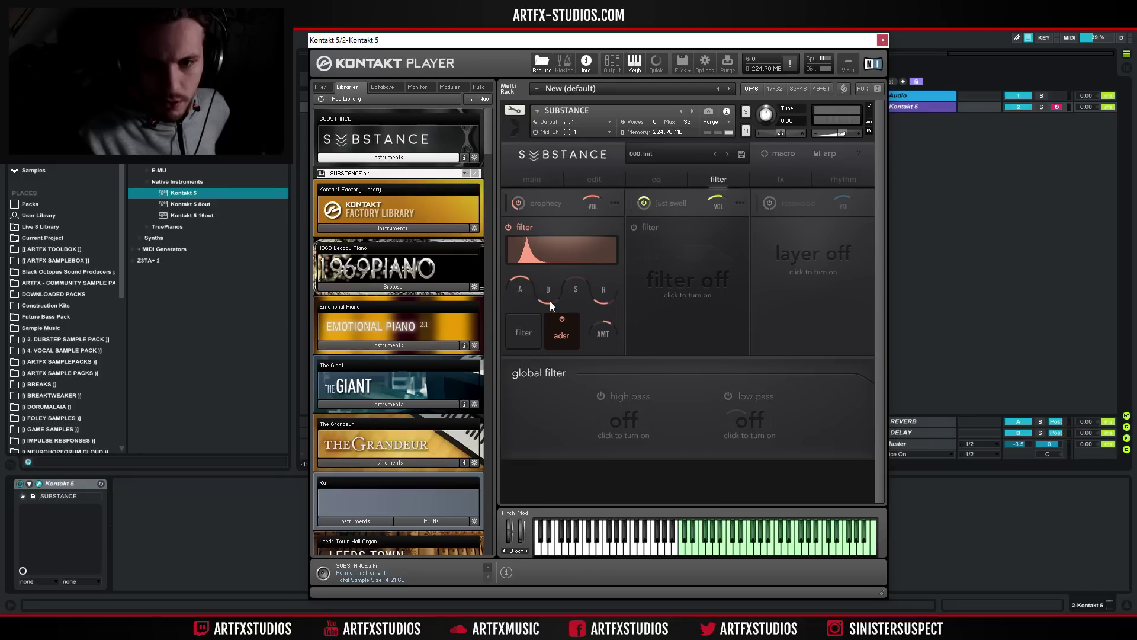
pyautogui.moveTo(573, 276); pyautogui.dragTo(607, 204)
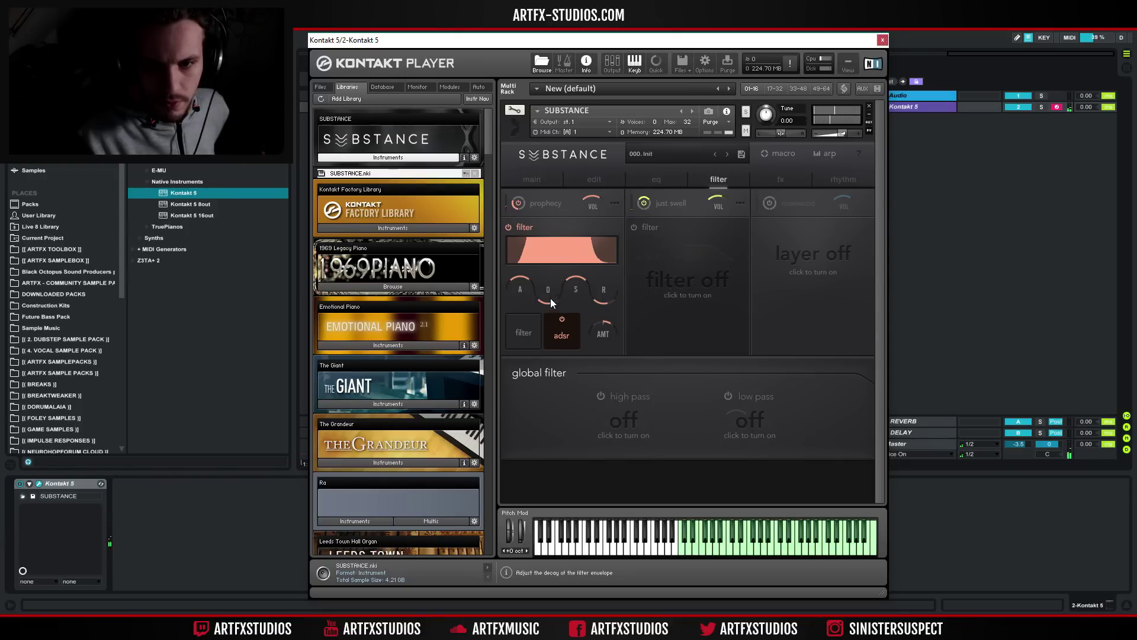
pyautogui.moveTo(522, 280); pyautogui.dragTo(521, 283)
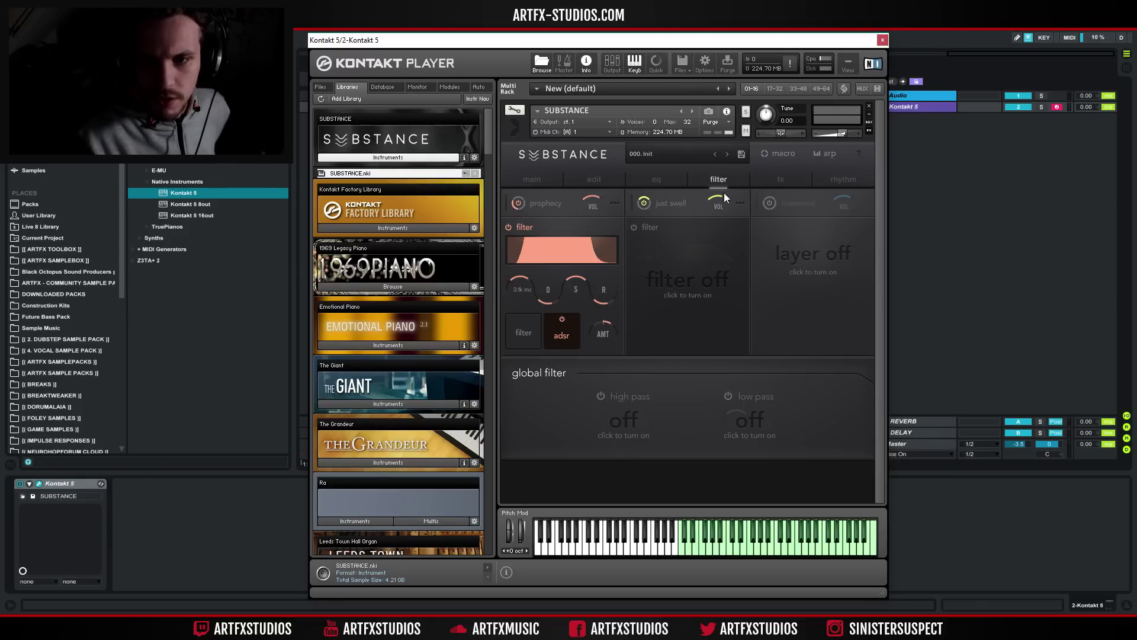
# - Check the just swell layer's volume envelope attack and fine-tune the attack of the prophecy filter envelope
pyautogui.click(593, 177)
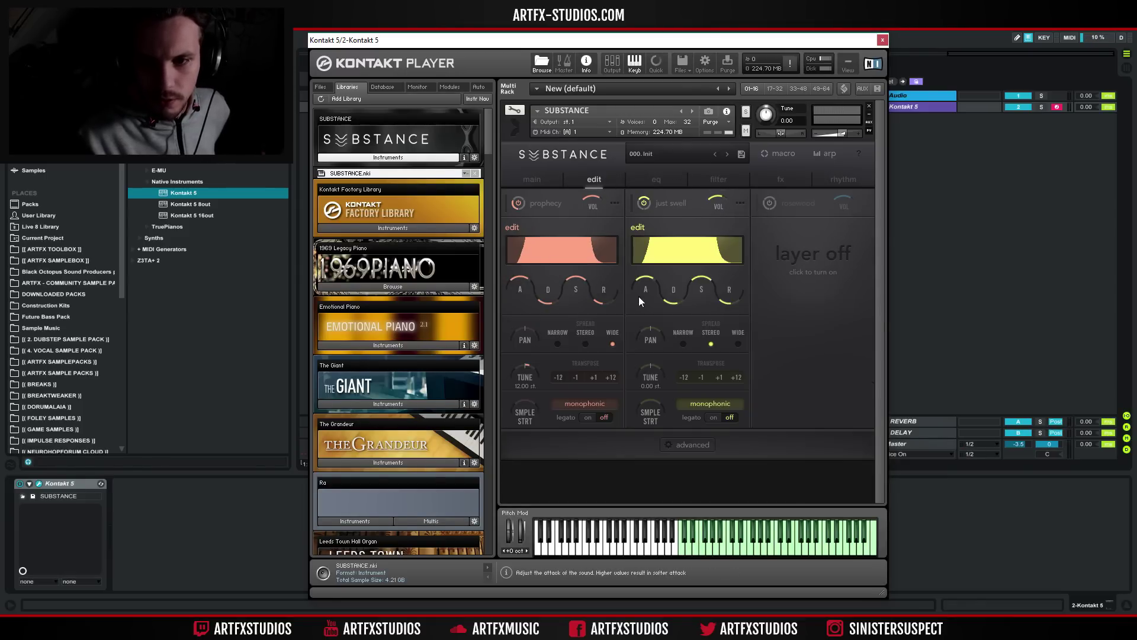
pyautogui.click(649, 277)
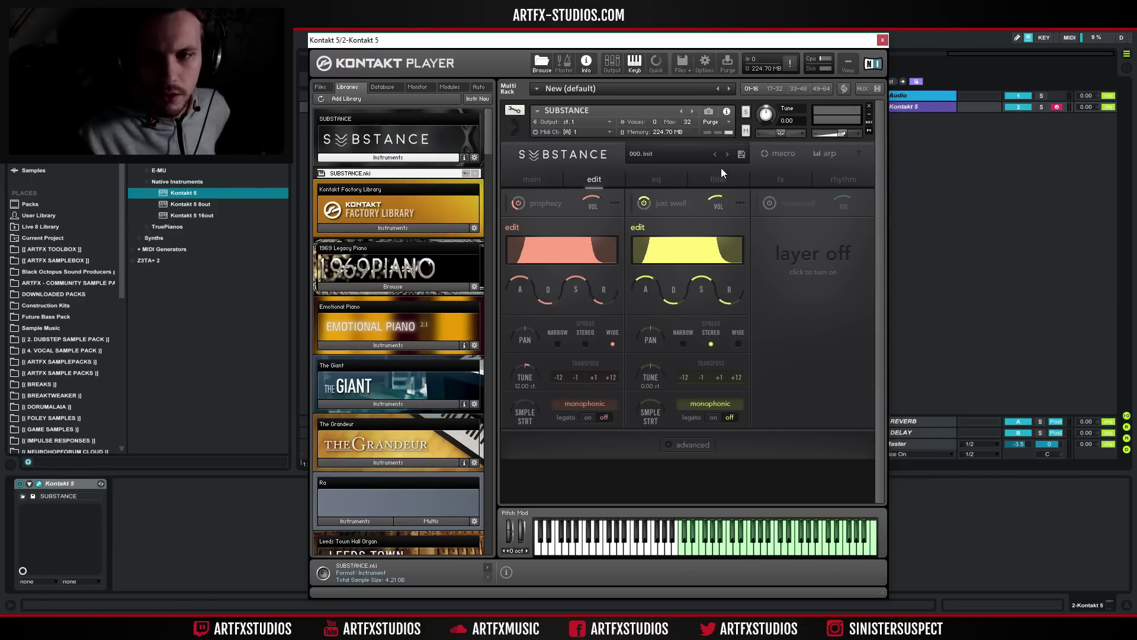
pyautogui.click(704, 178)
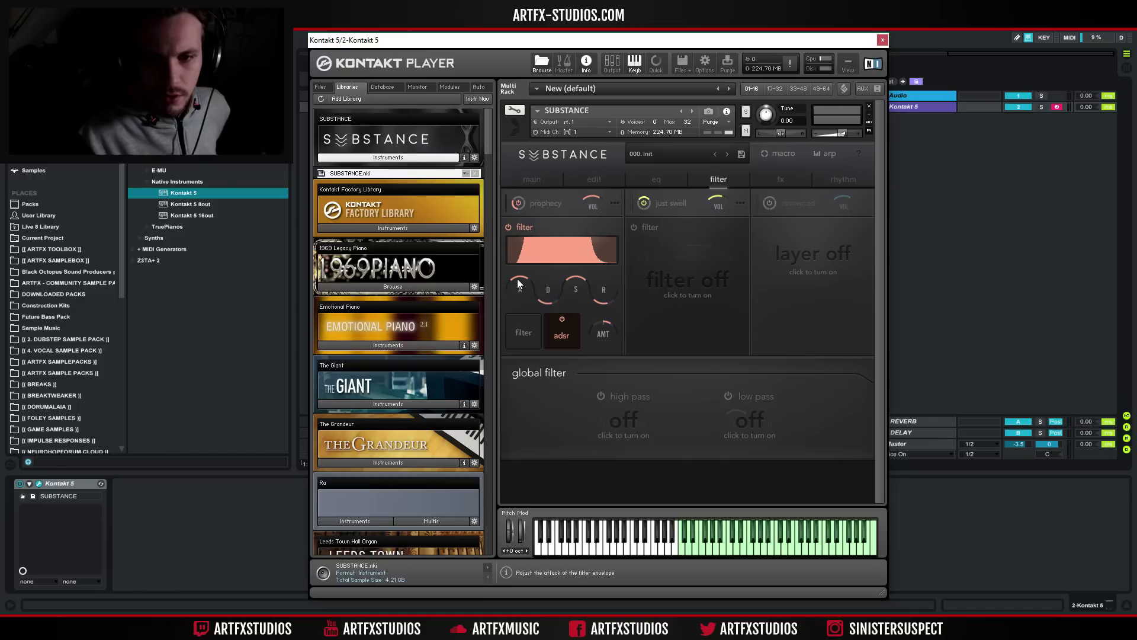
pyautogui.moveTo(522, 276); pyautogui.dragTo(523, 278)
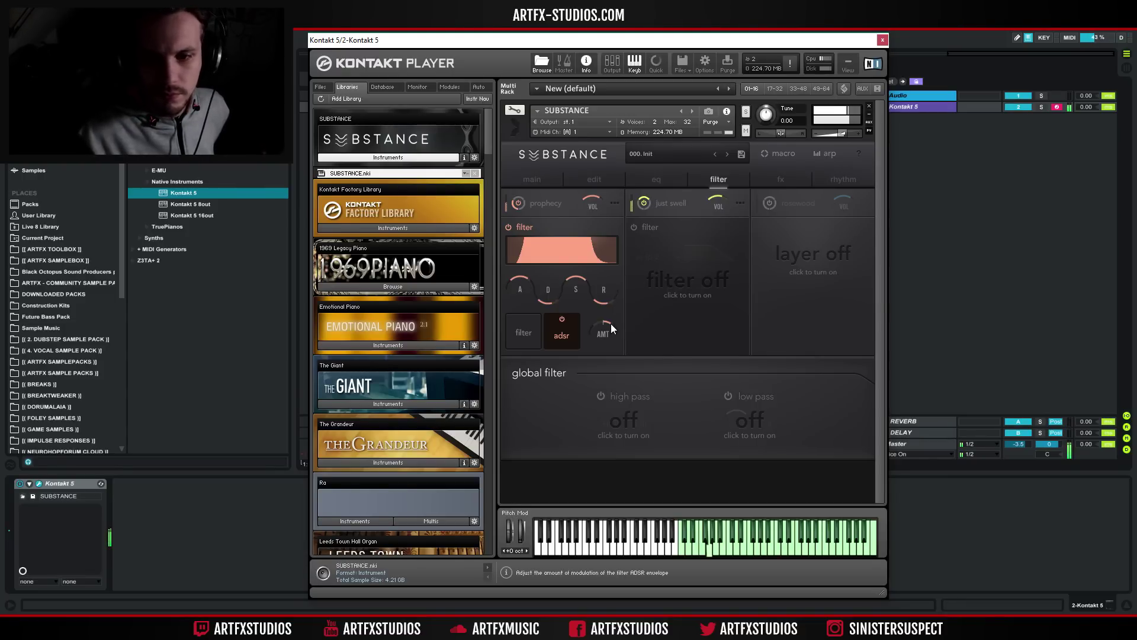
# - Fine-tune the prophecy filter envelope's modulation amount, and add a reverb to that layer with more wet level and pre-delay
pyautogui.moveTo(610, 324); pyautogui.dragTo(613, 321)
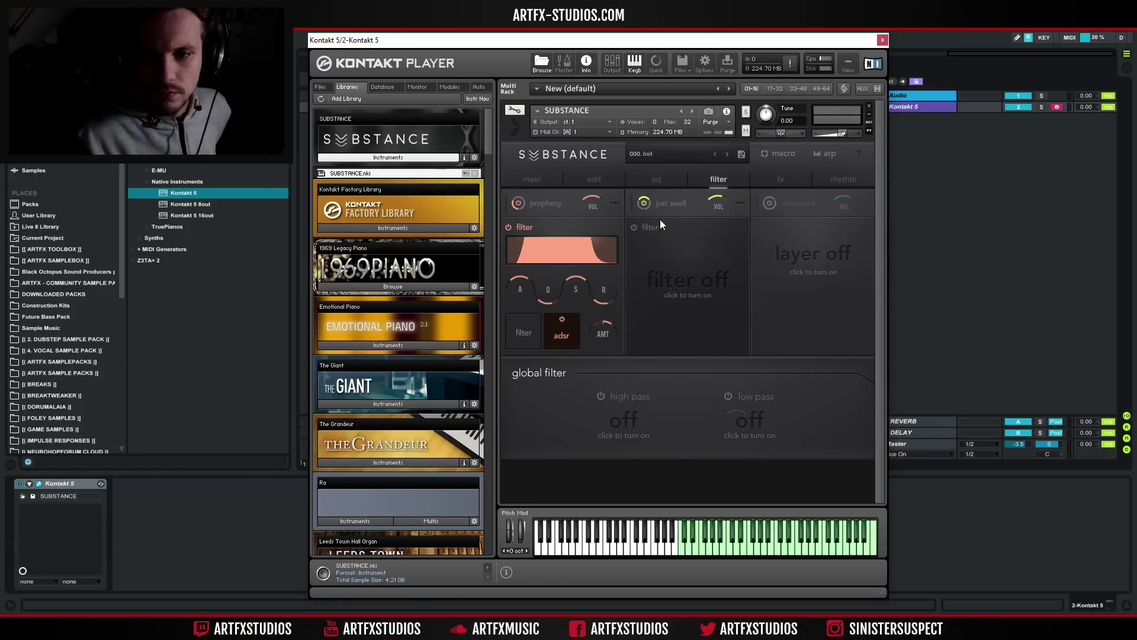
pyautogui.click(788, 183)
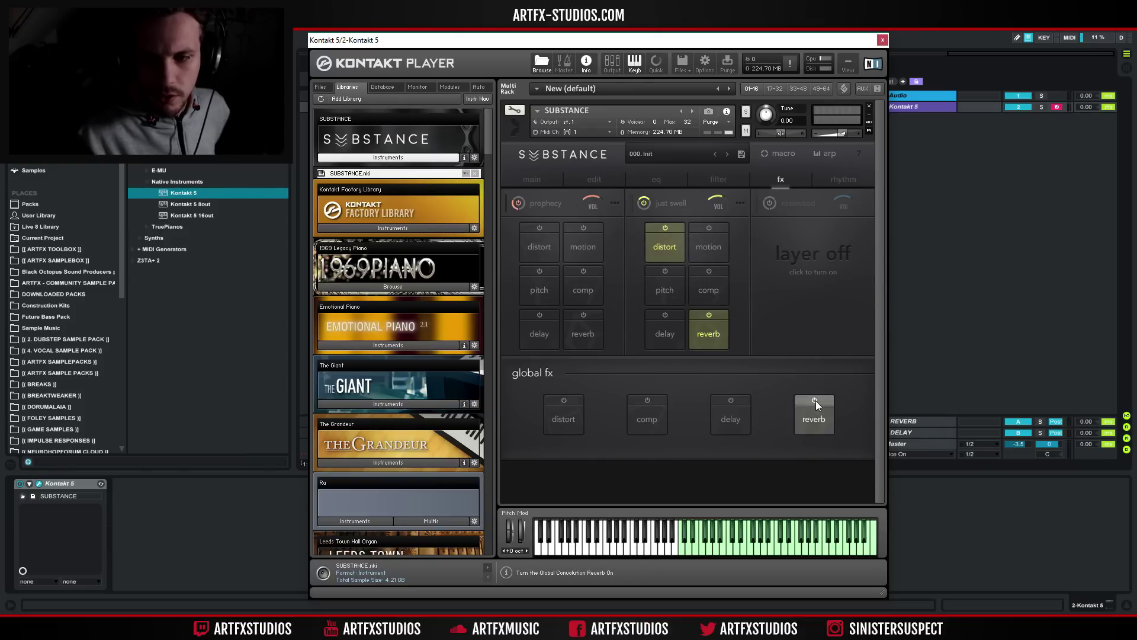
pyautogui.click(583, 330)
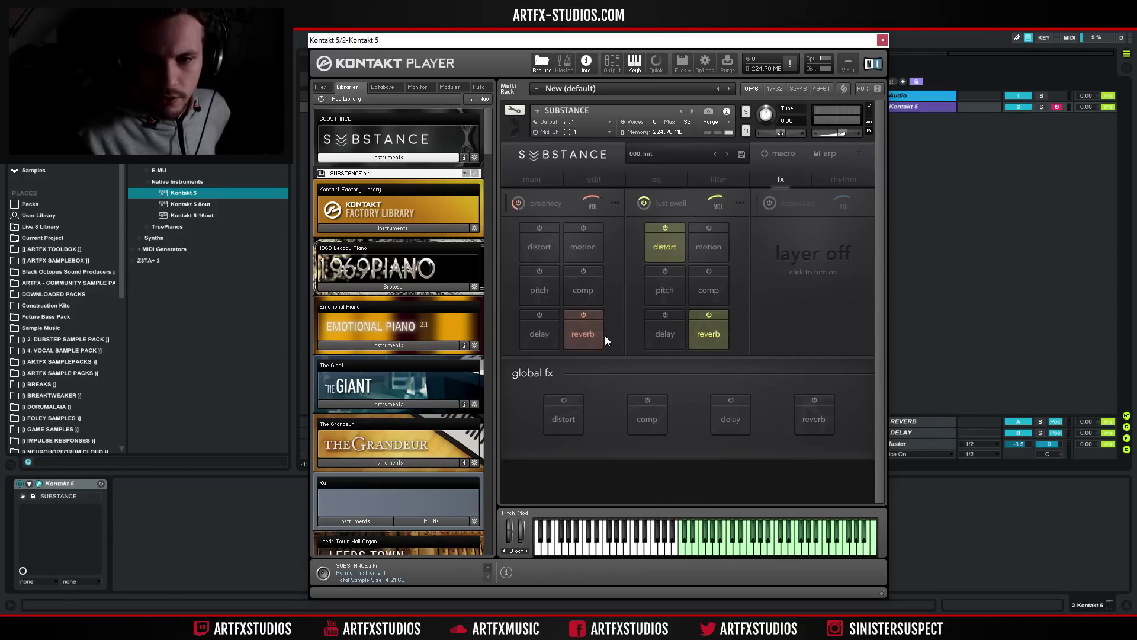
pyautogui.click(582, 329)
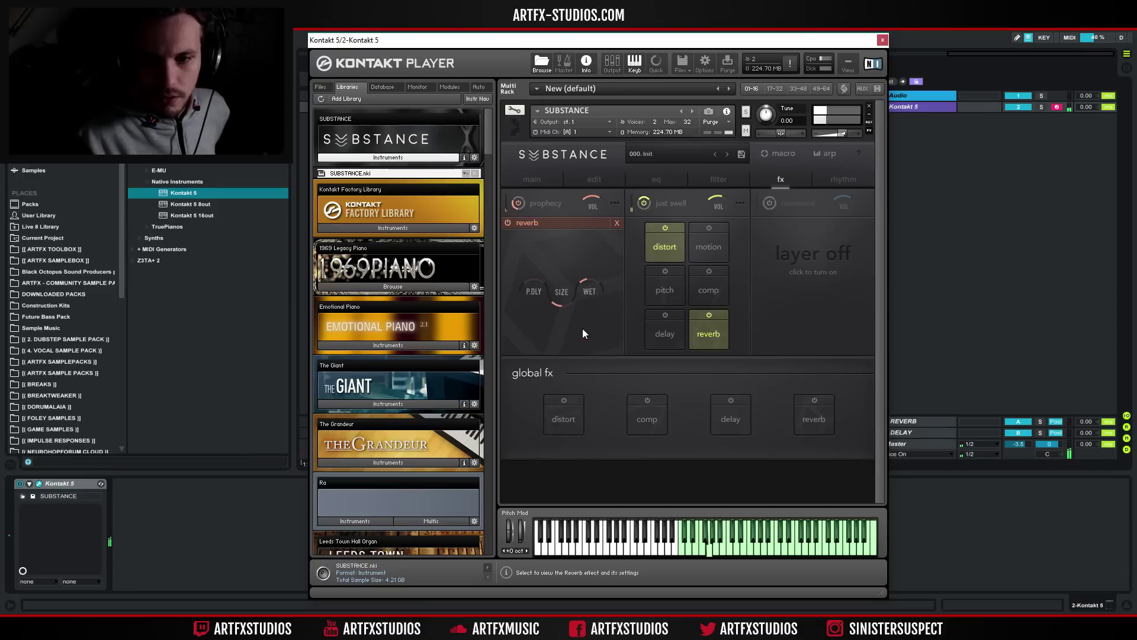
pyautogui.moveTo(587, 279); pyautogui.dragTo(591, 261)
pyautogui.moveTo(564, 306); pyautogui.dragTo(533, 265)
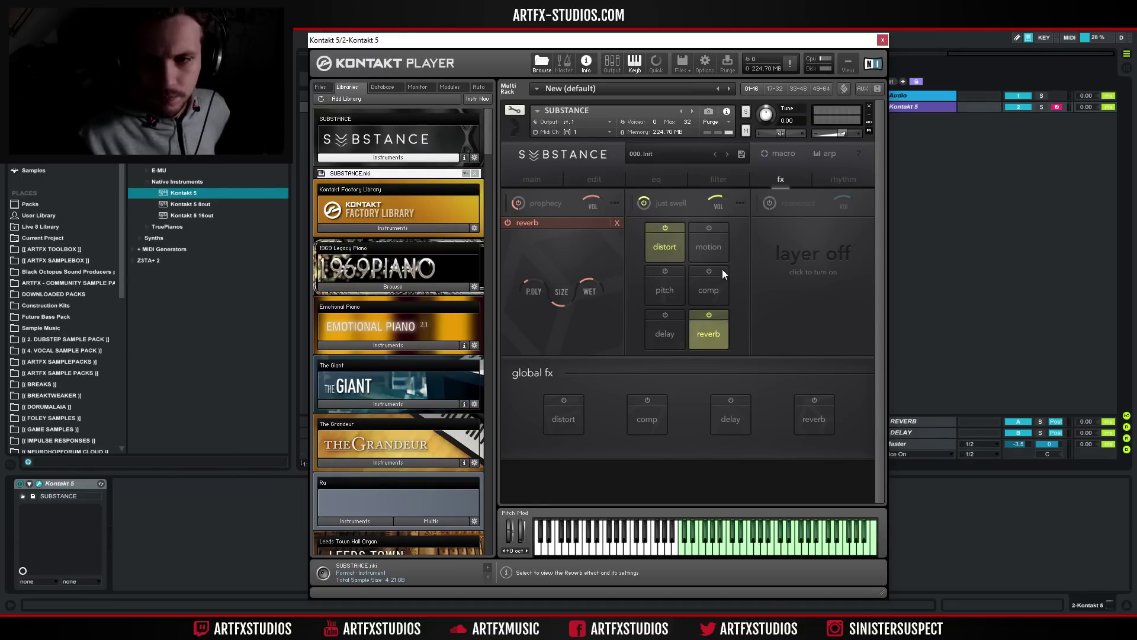
# - Turn on the prophecy layer's EQ and cut the gain of its low band
pyautogui.click(656, 179)
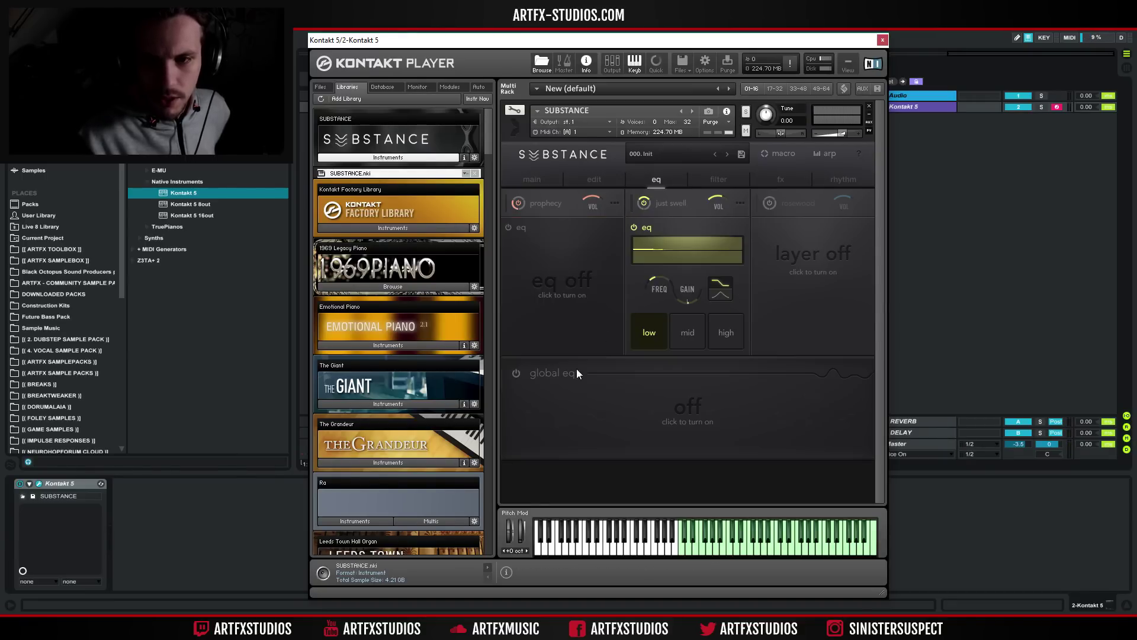
pyautogui.click(508, 226)
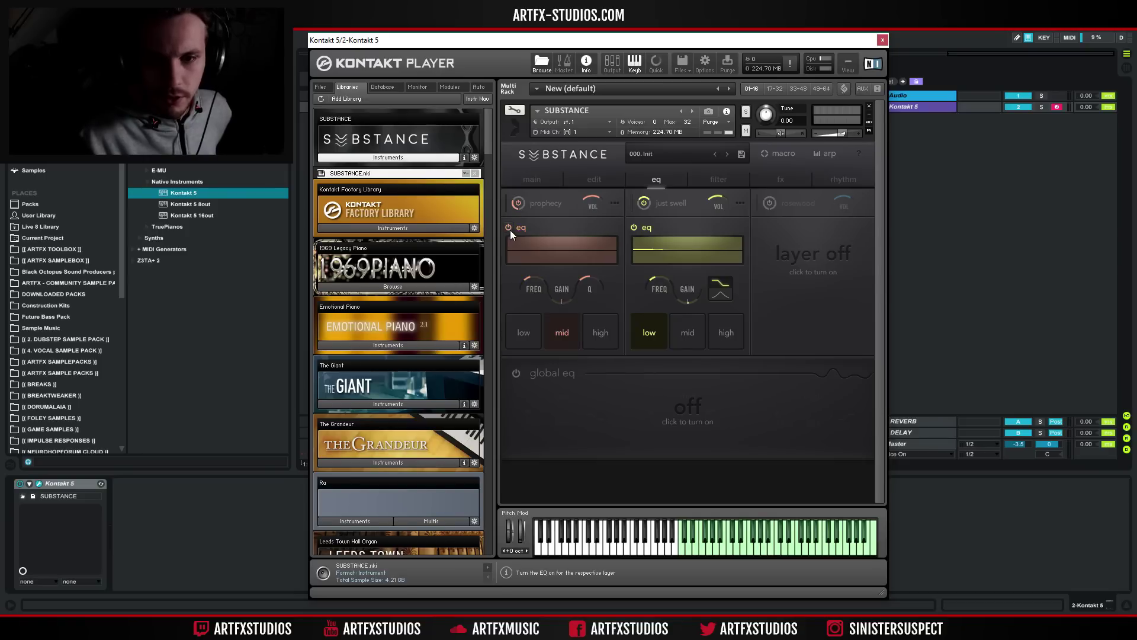
pyautogui.click(532, 330)
pyautogui.moveTo(563, 309); pyautogui.dragTo(559, 354)
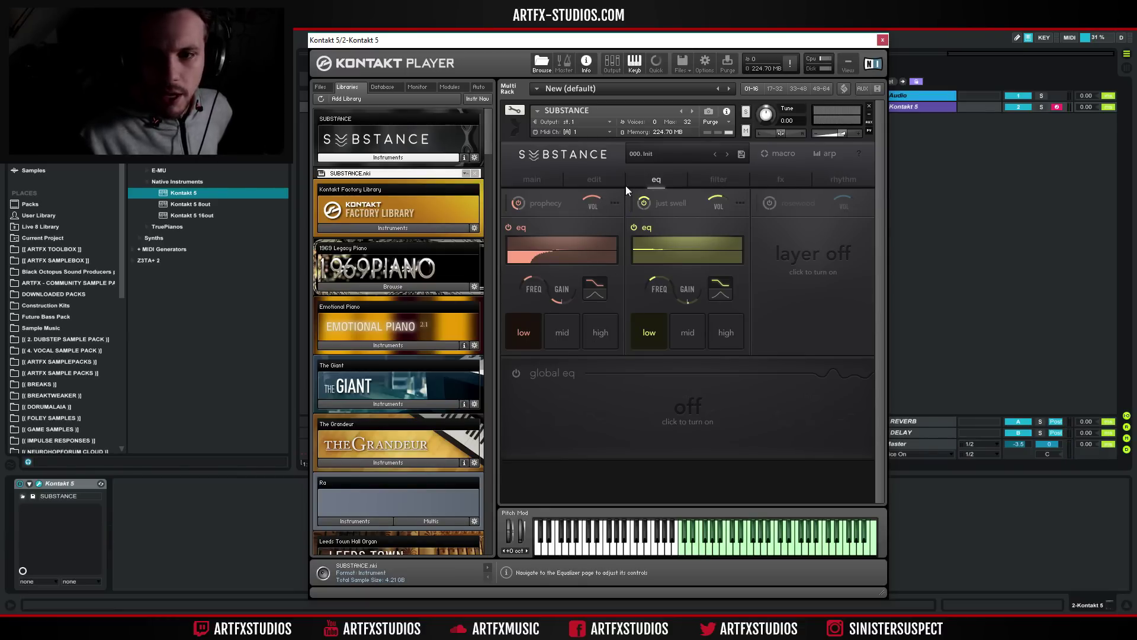
# - Turn on the third layer and replace its rosewood source with gong from one-shots & impacts
pyautogui.click(529, 180)
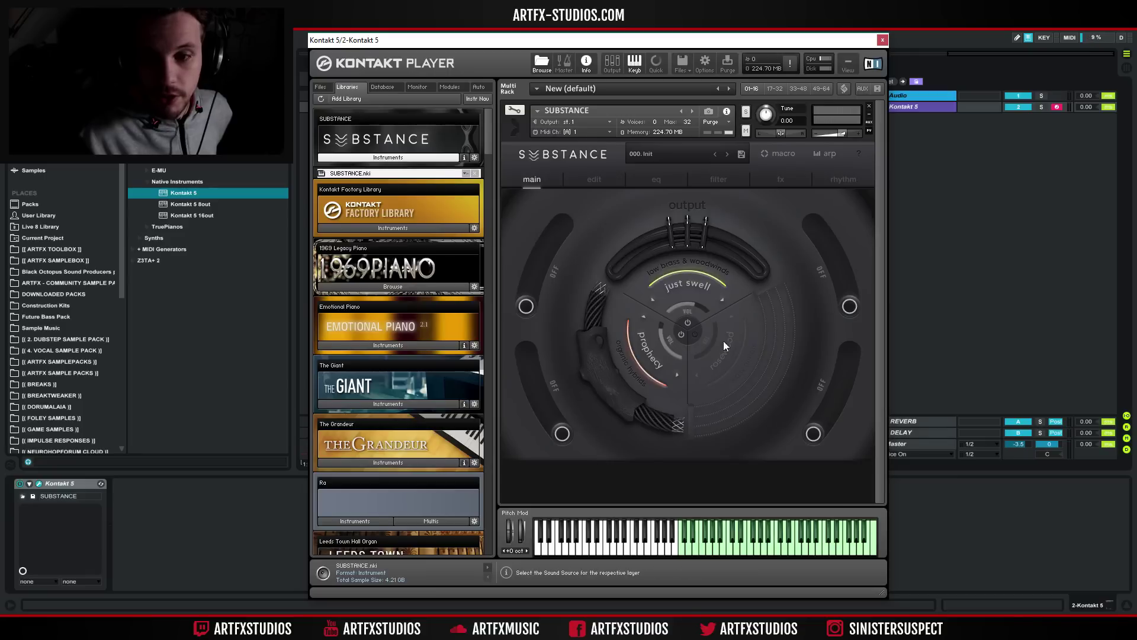
pyautogui.click(695, 331)
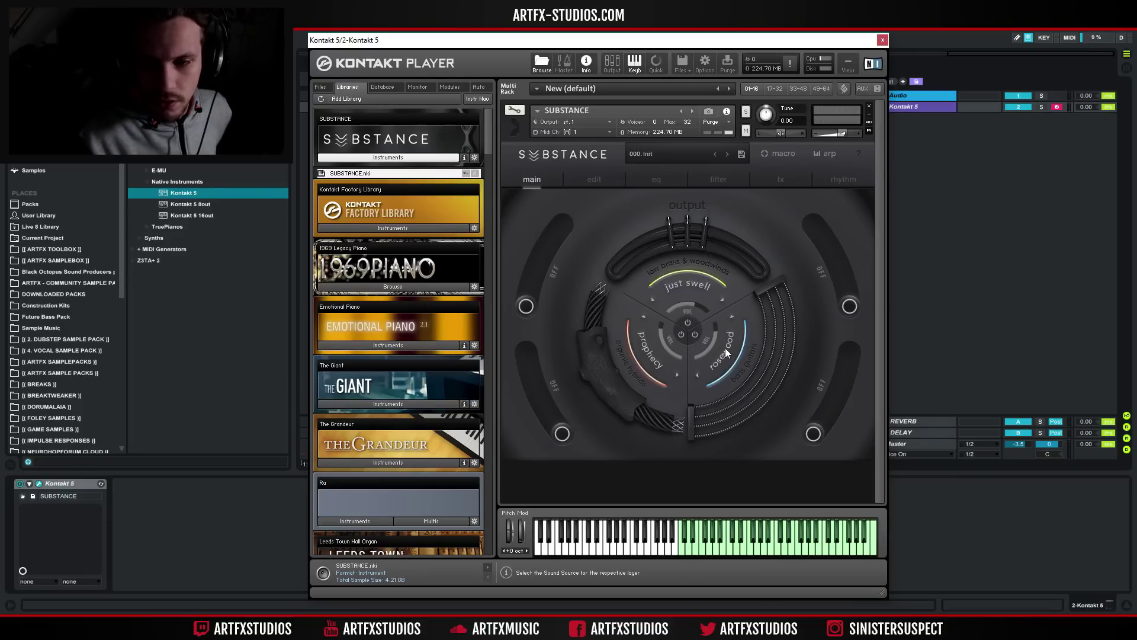
pyautogui.click(725, 347)
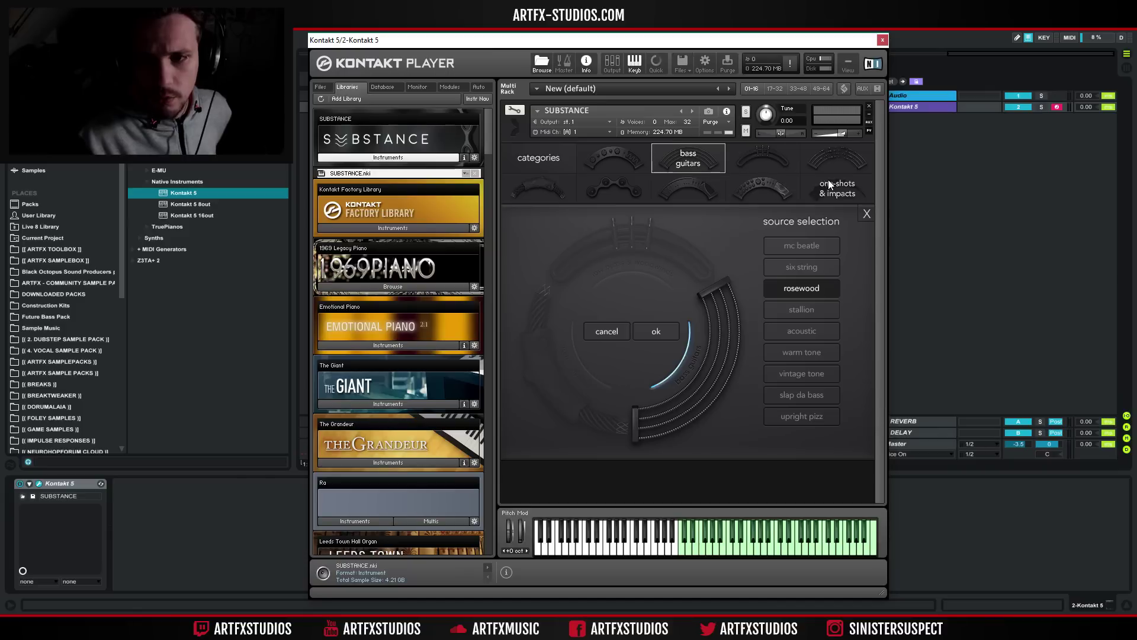
pyautogui.click(842, 195)
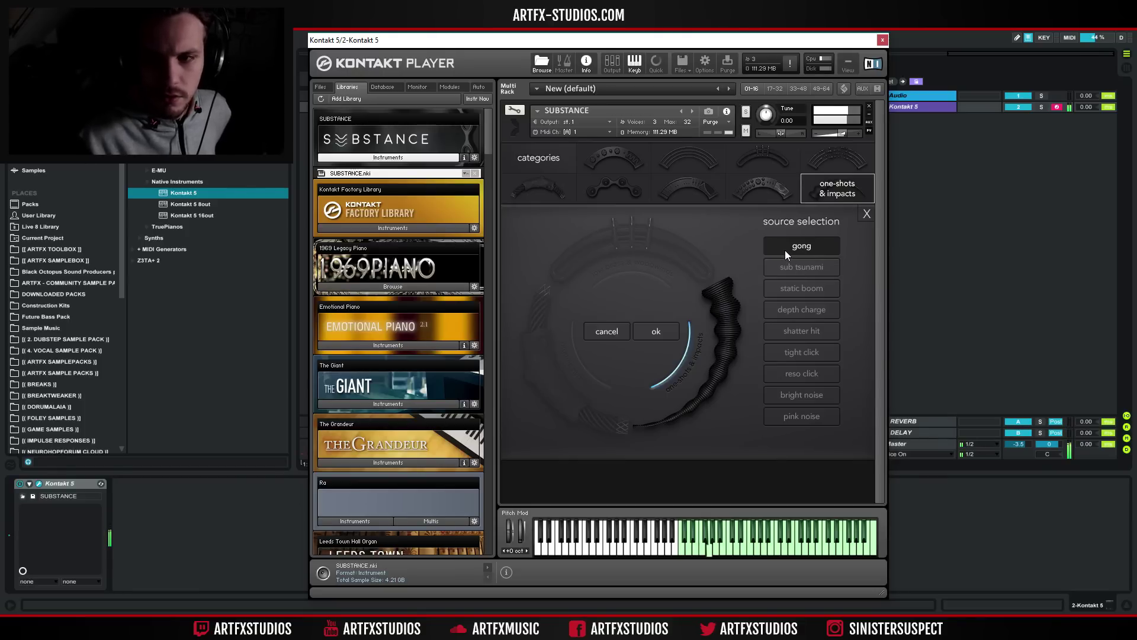
pyautogui.click(659, 330)
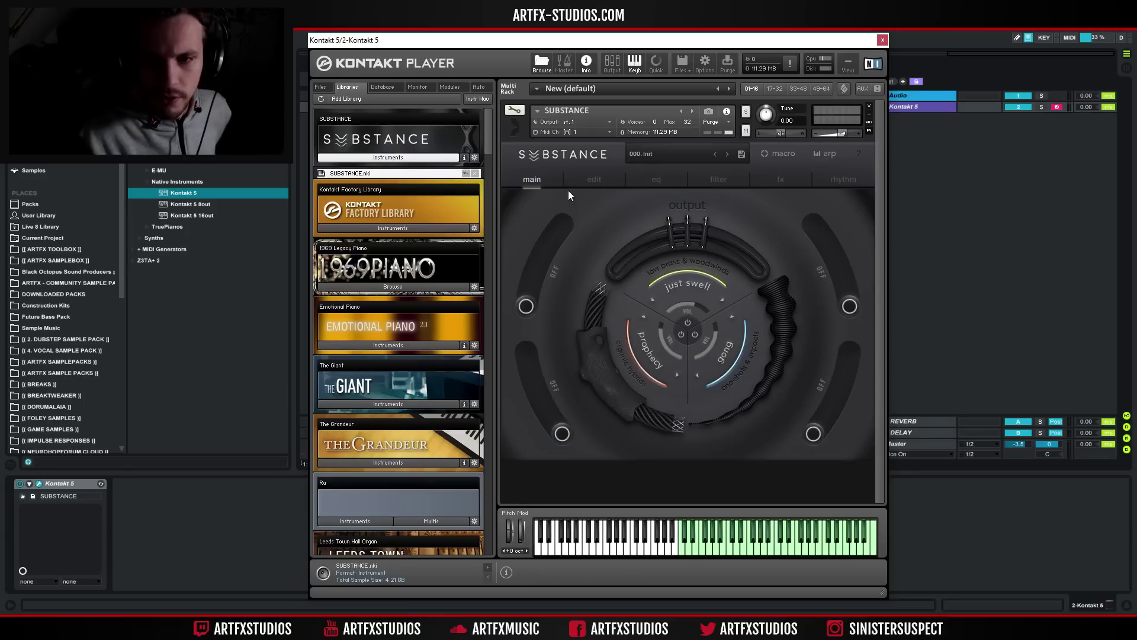
# - Transpose the gong layer up 12 semitones and cut its EQ low band by 20 dB at 82 Hz
pyautogui.click(603, 177)
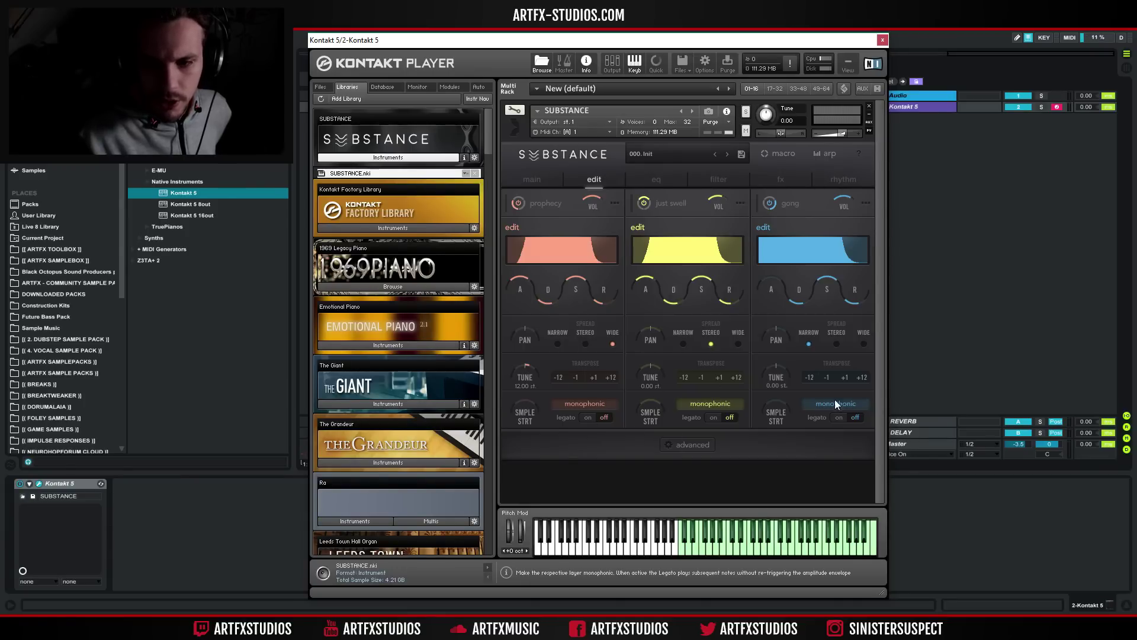
pyautogui.click(854, 378)
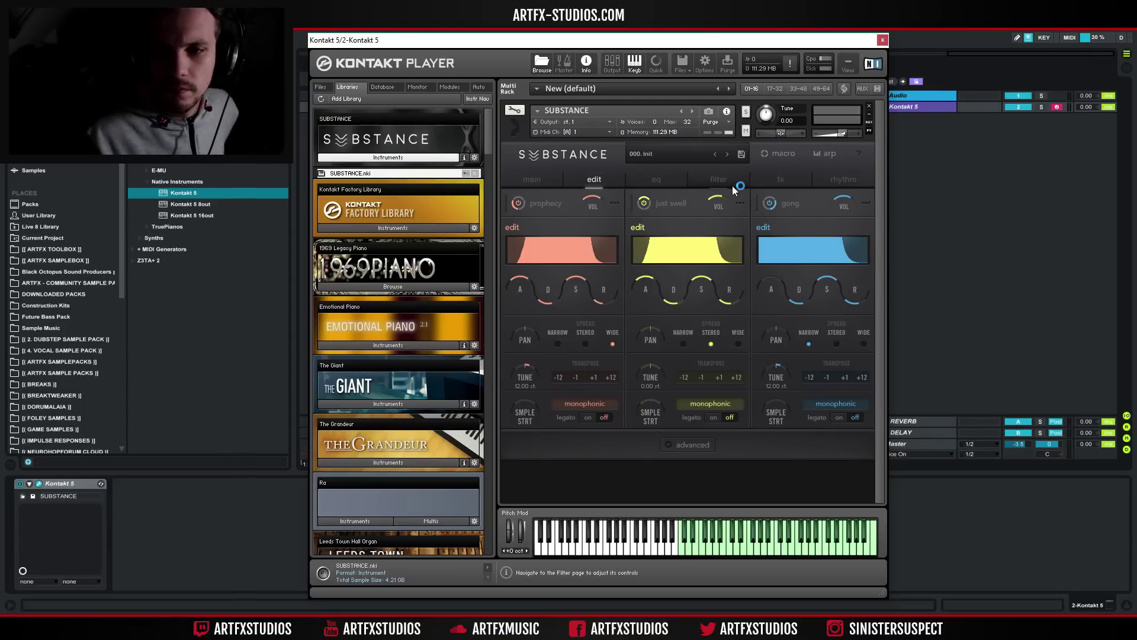
pyautogui.click(662, 176)
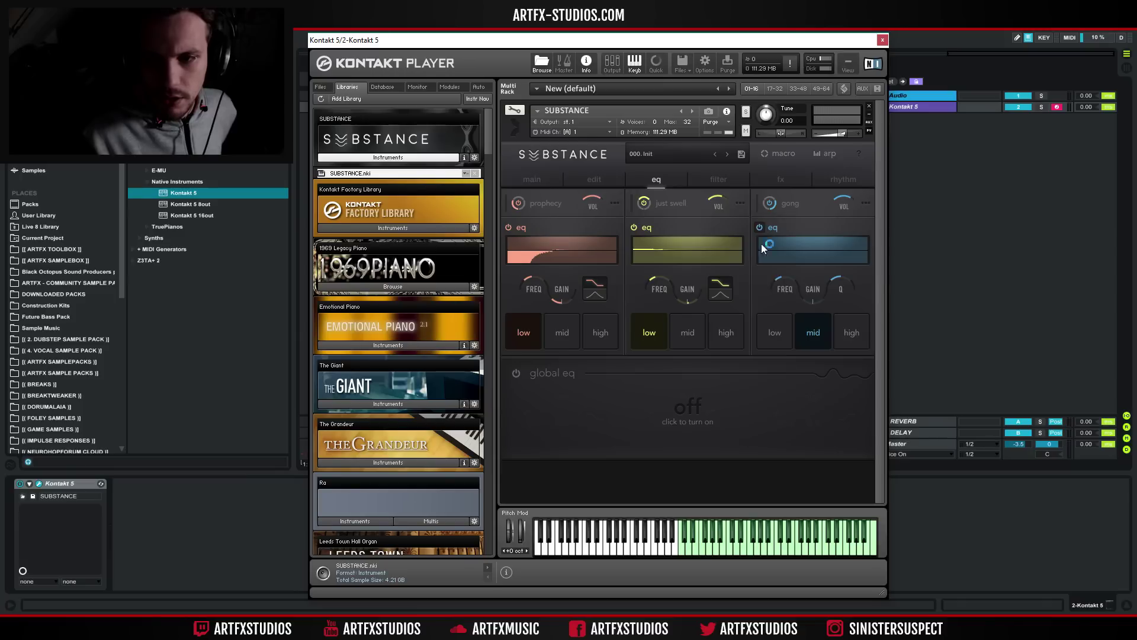
pyautogui.click(777, 333)
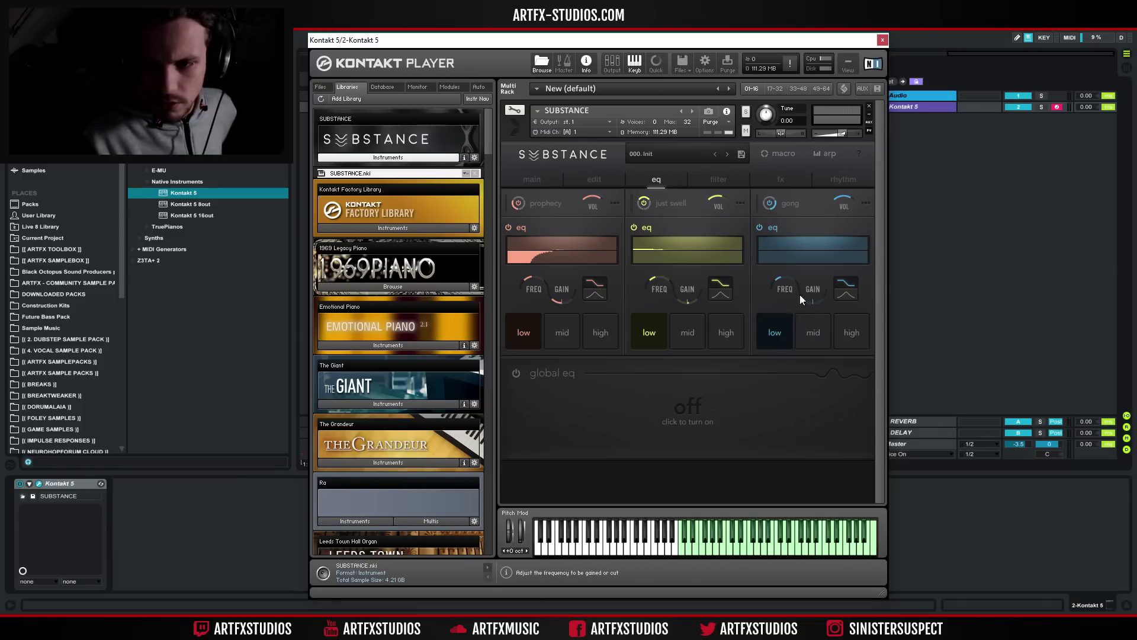
pyautogui.moveTo(813, 301); pyautogui.dragTo(658, 341)
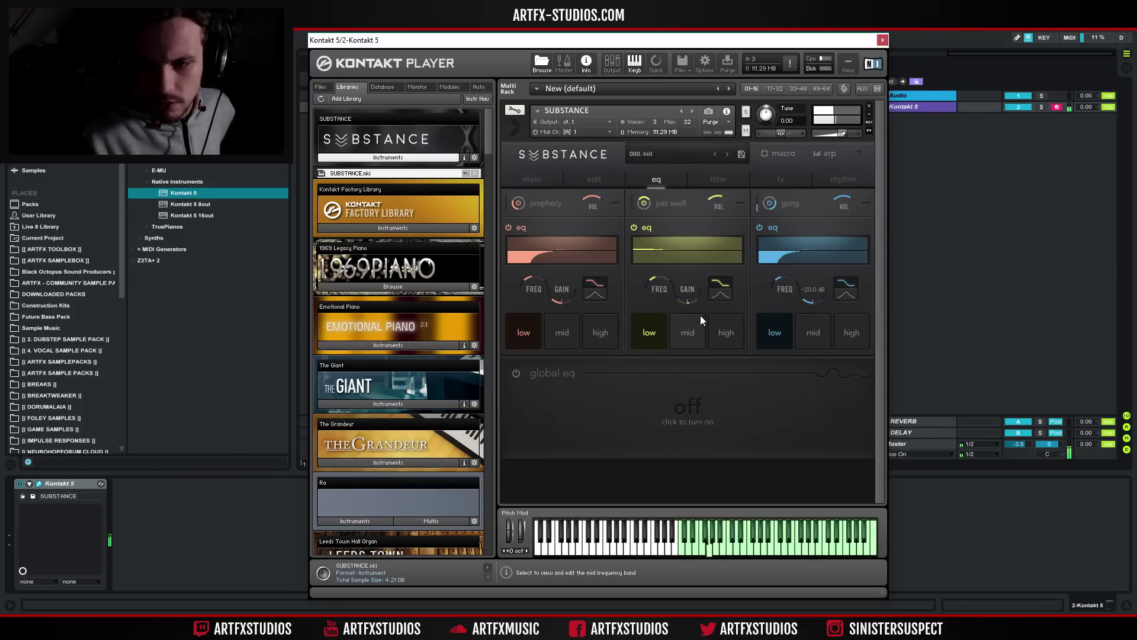
pyautogui.moveTo(782, 278); pyautogui.dragTo(776, 280)
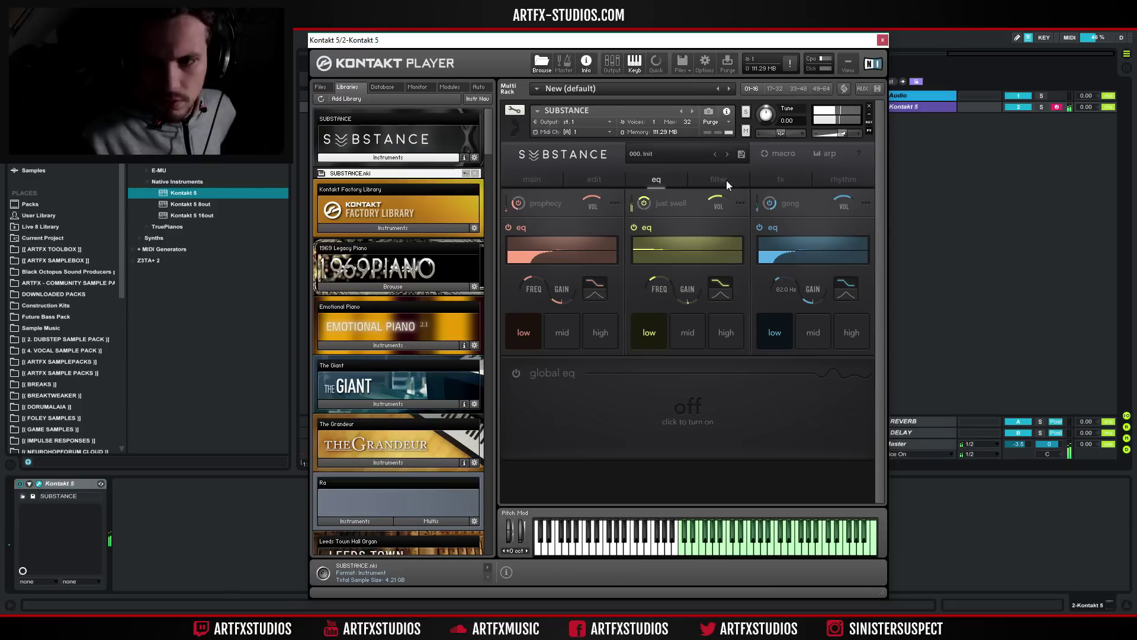
# - Add distortion to the gong layer, switching from tube to dirt, and adjust its bite
pyautogui.click(544, 179)
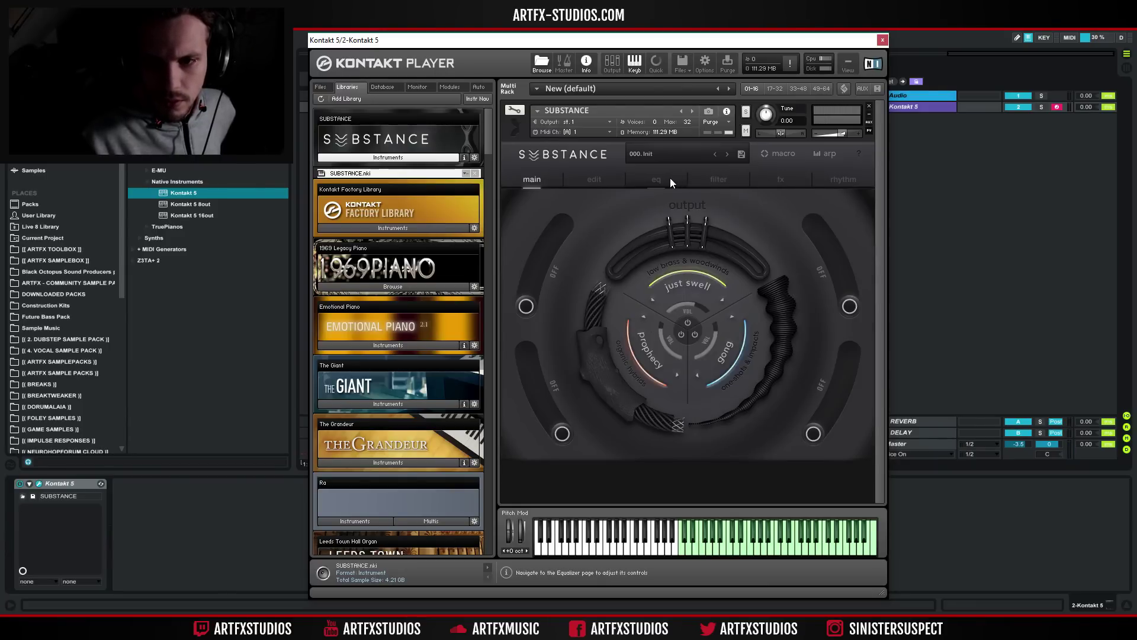
pyautogui.click(773, 176)
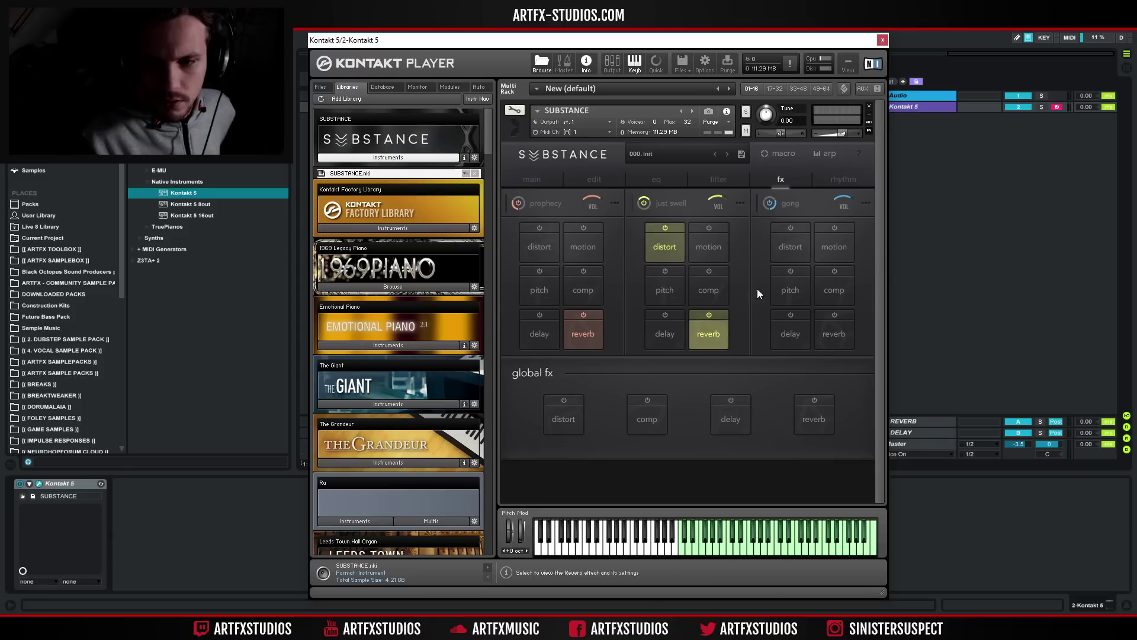
pyautogui.click(786, 258)
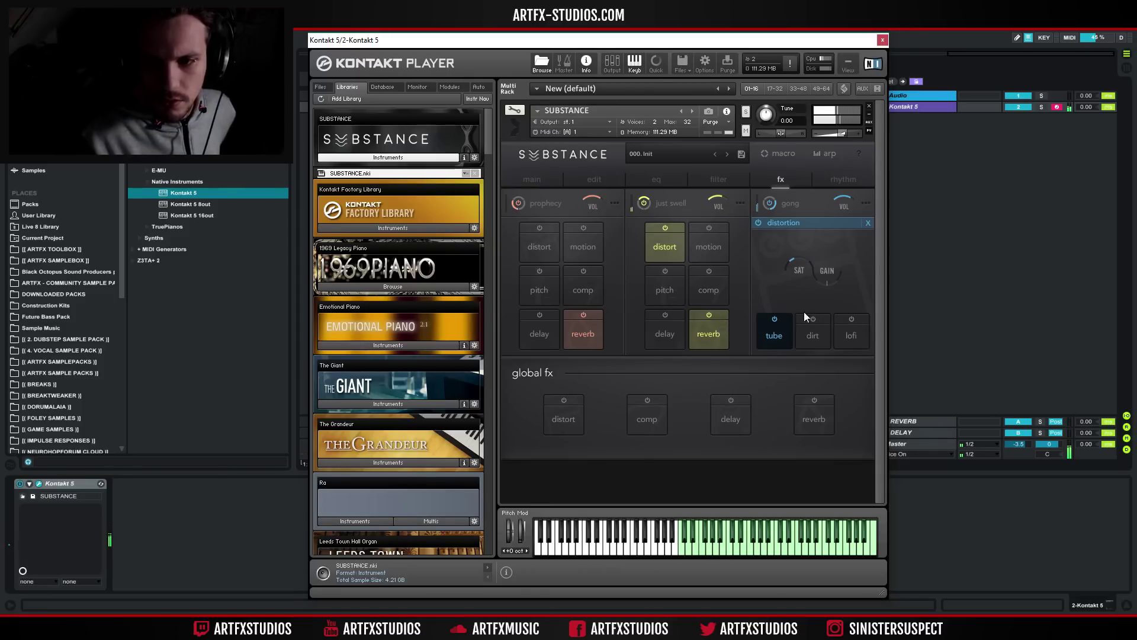
pyautogui.click(827, 320)
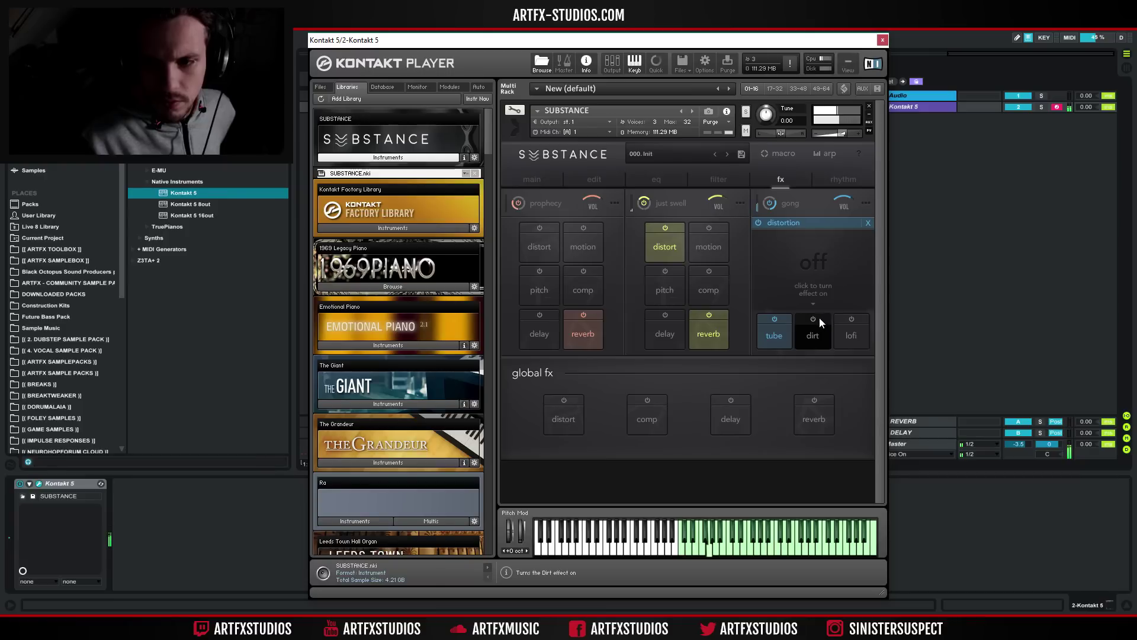
pyautogui.click(774, 319)
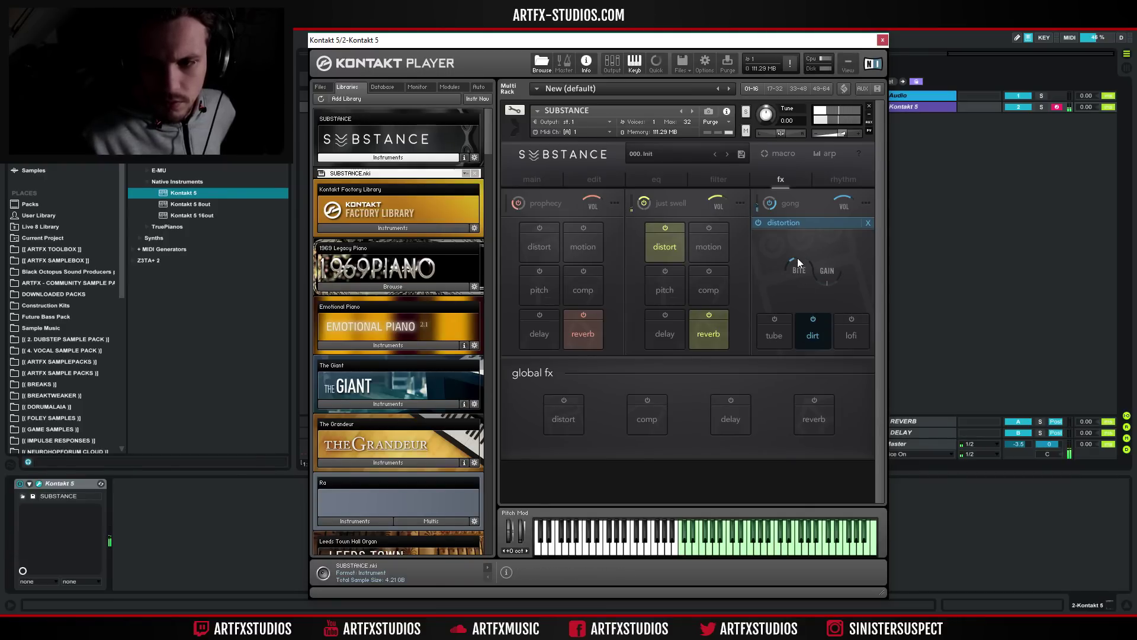
pyautogui.moveTo(793, 260); pyautogui.dragTo(792, 267)
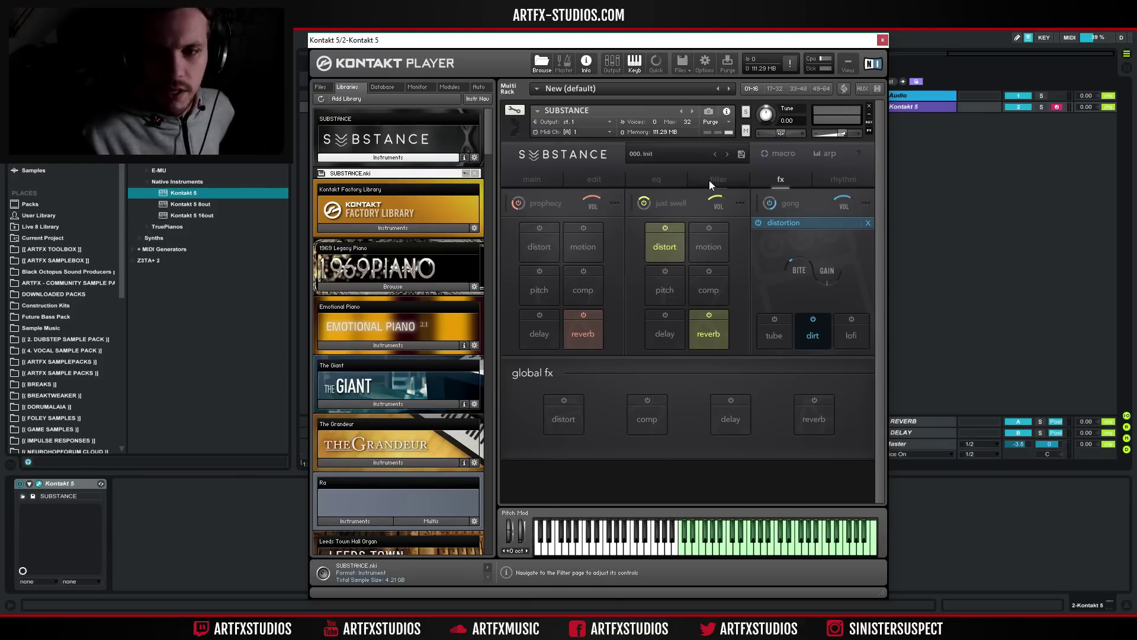
# - Audition static boom as a replacement for the gong source and choose depth charge
pyautogui.click(538, 183)
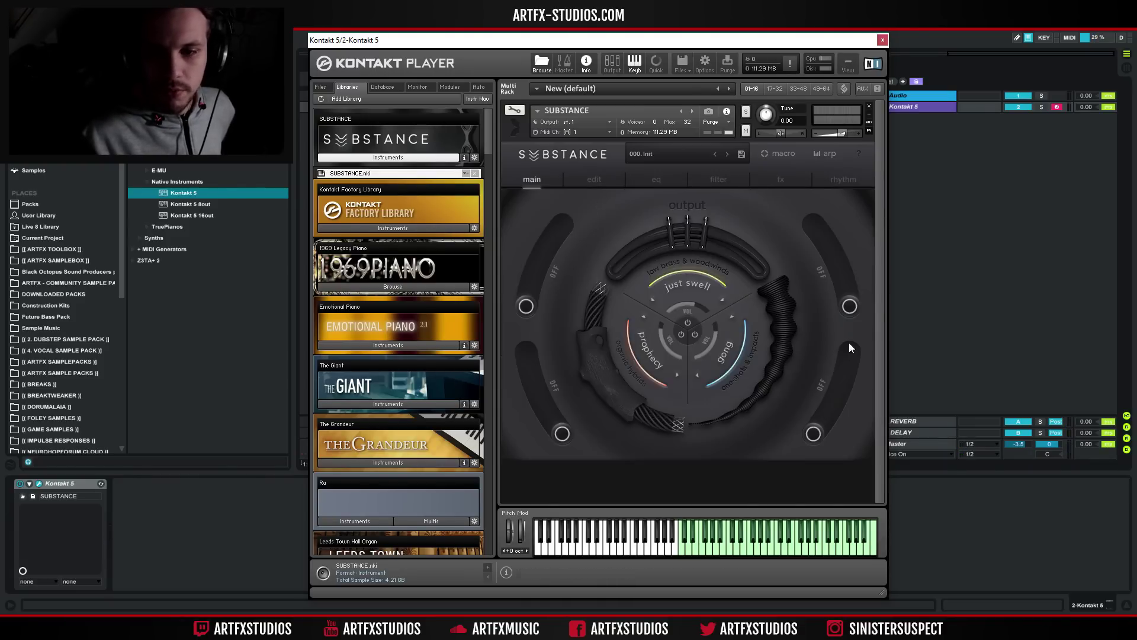
pyautogui.click(722, 354)
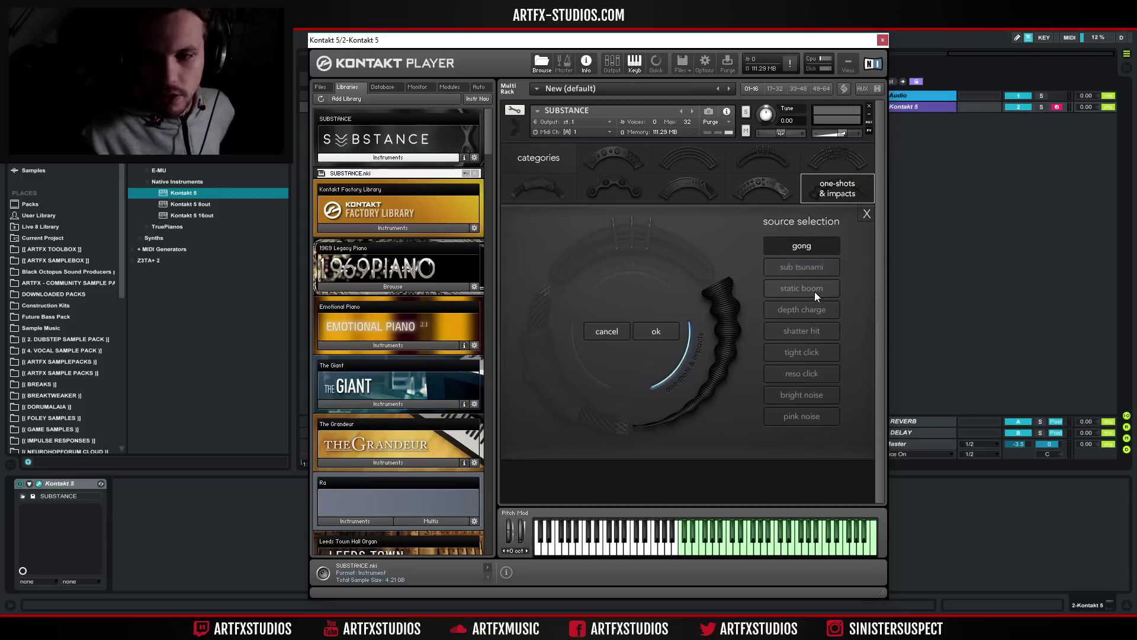
pyautogui.click(803, 289)
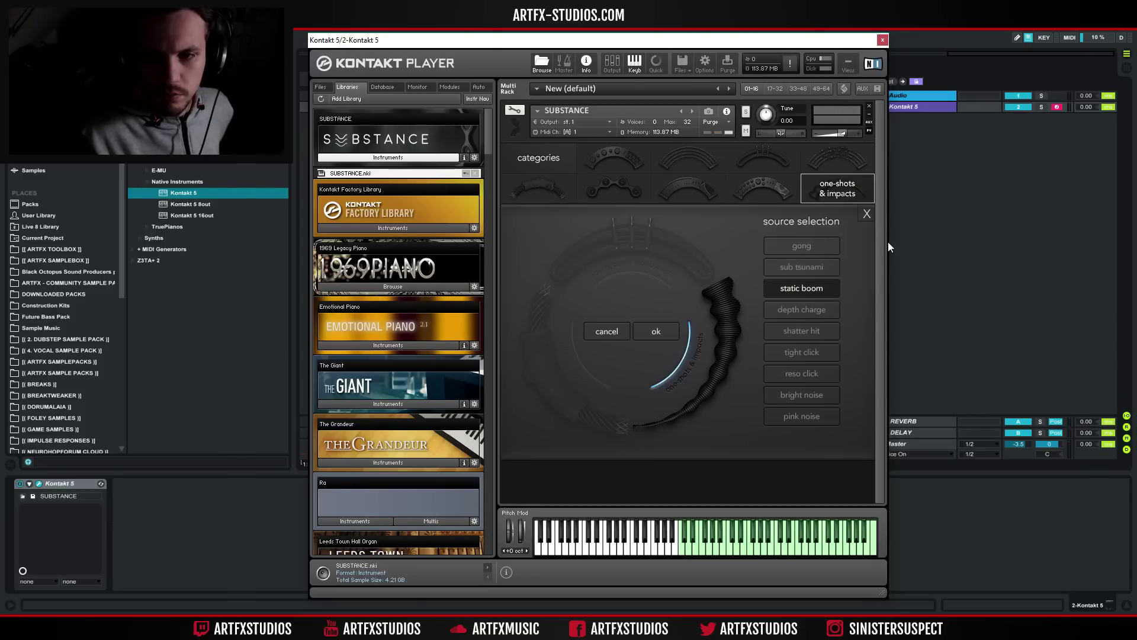
pyautogui.click(812, 308)
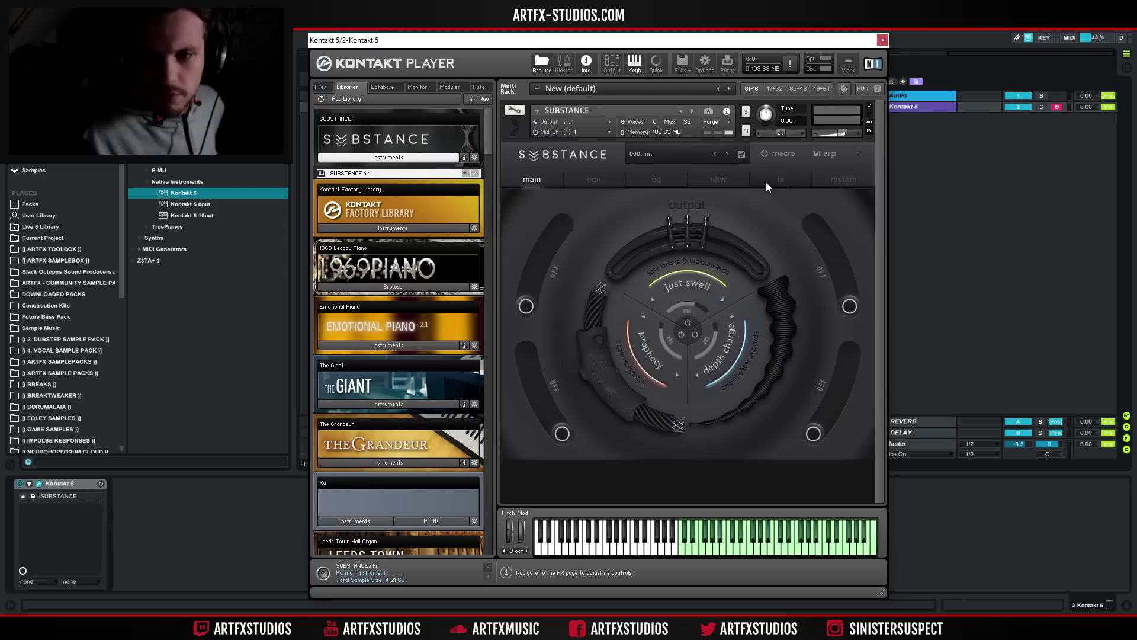
# - Add a reverb to the depth charge layer, raising its wet level and setting the pre-delay to 9.3 ms
pyautogui.click(766, 182)
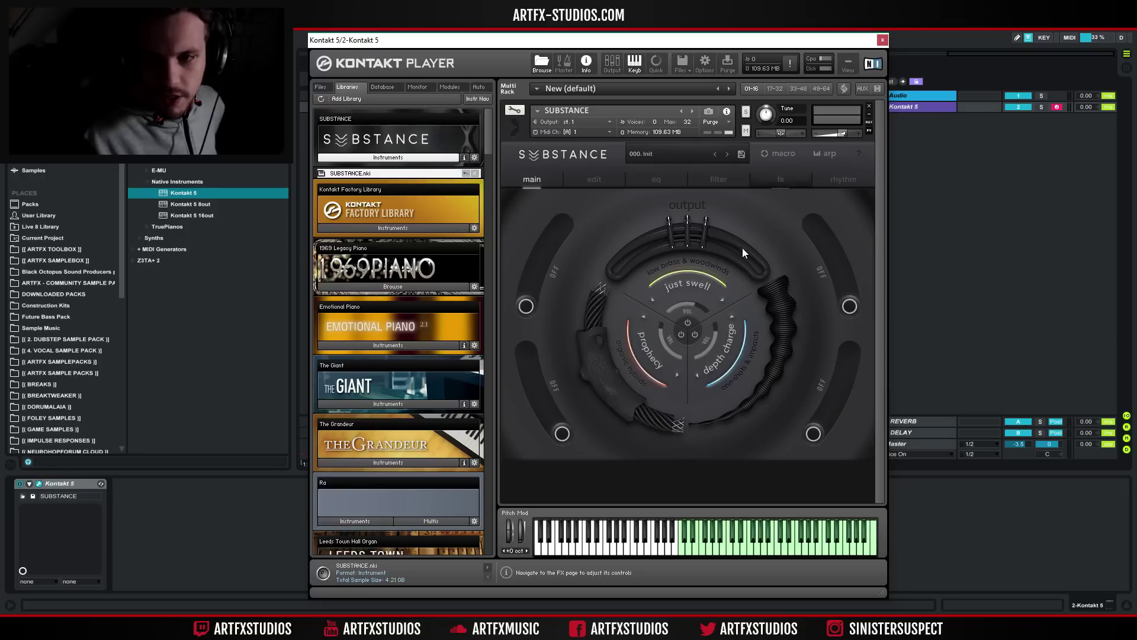
pyautogui.click(834, 314)
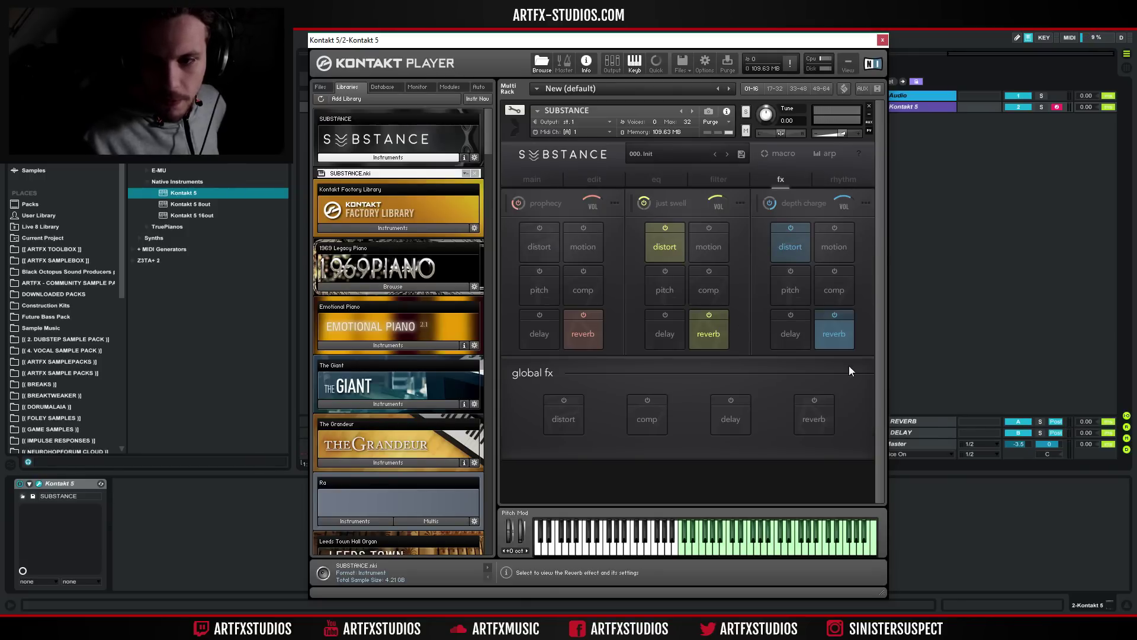
pyautogui.click(823, 331)
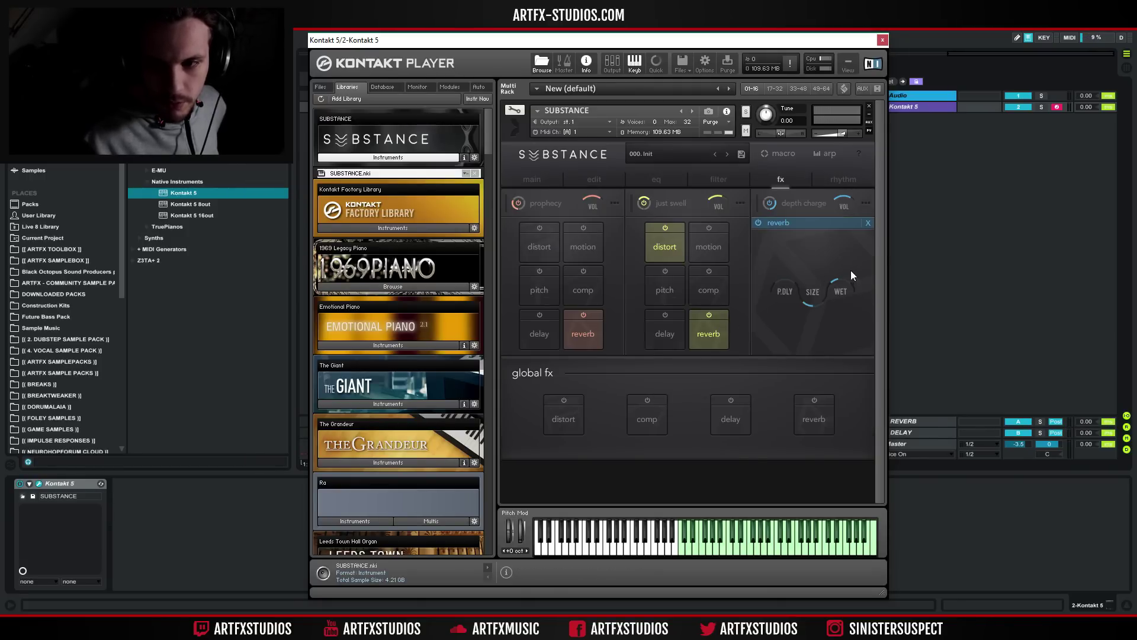
pyautogui.moveTo(840, 276); pyautogui.dragTo(844, 267)
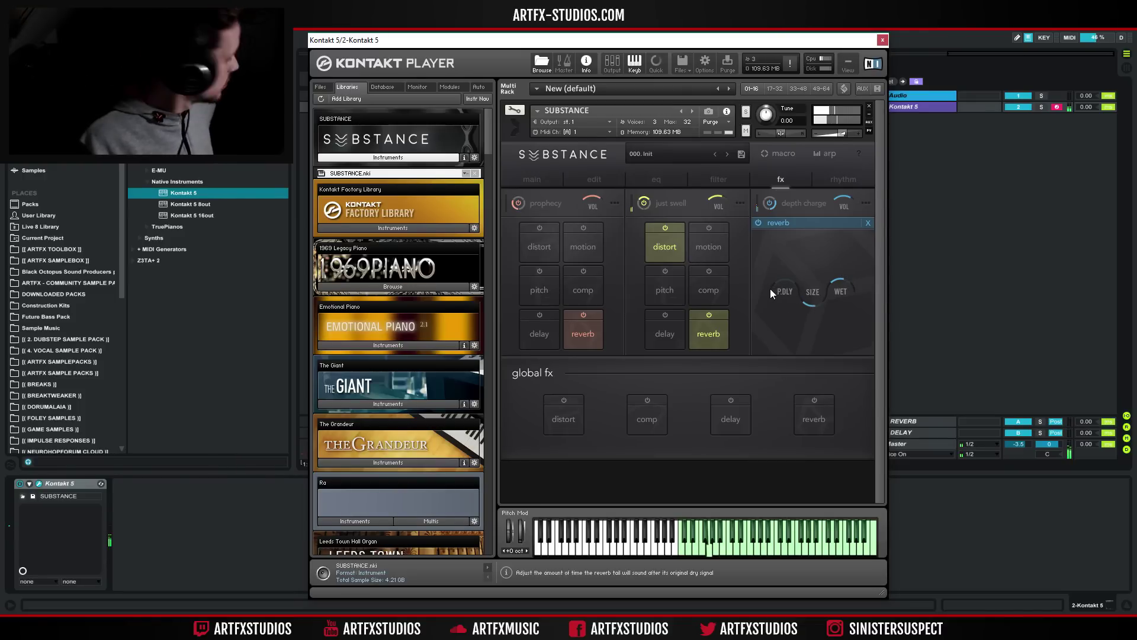
pyautogui.moveTo(784, 291); pyautogui.dragTo(785, 254)
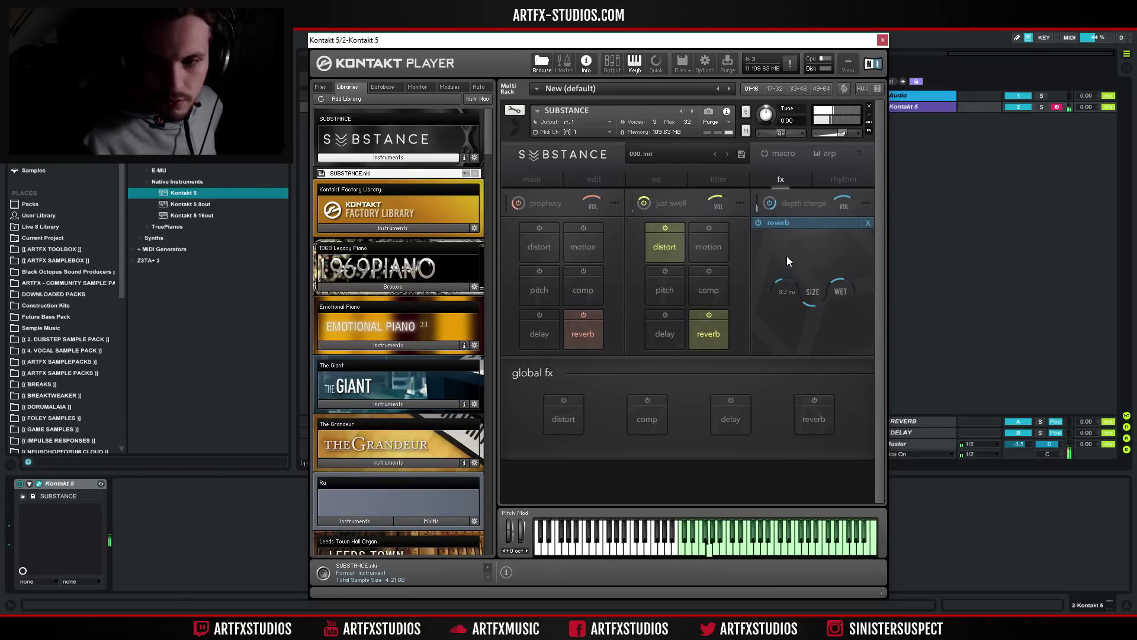
# - Enable the global compressor, lower its threshold and raise its gain, and compare the sound with the compressor bypassed
pyautogui.click(655, 403)
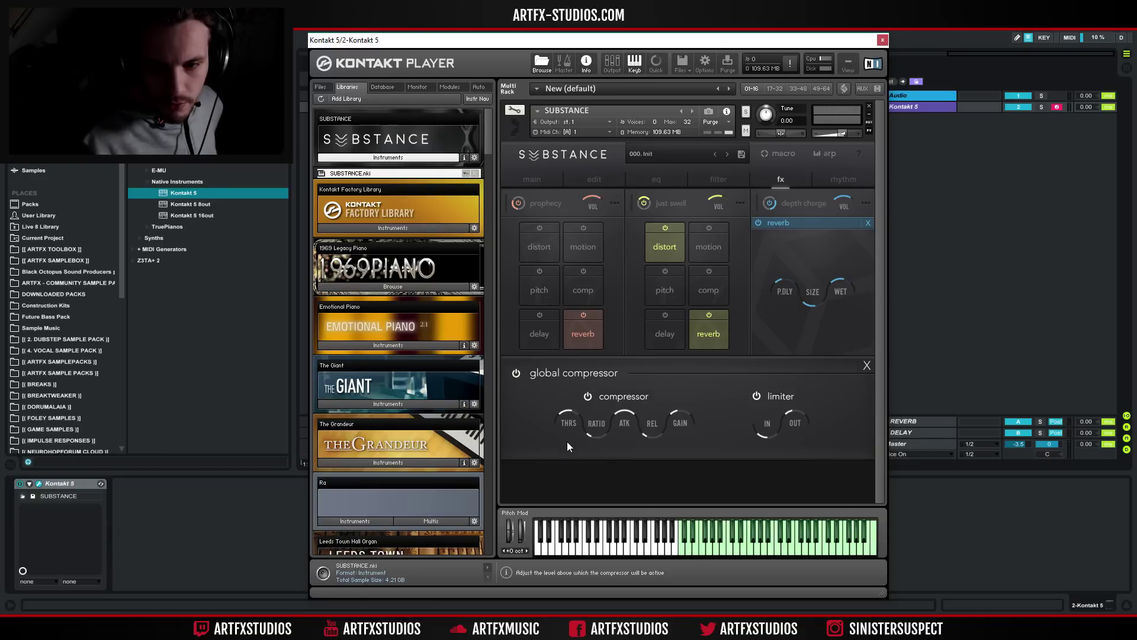
pyautogui.moveTo(567, 442); pyautogui.dragTo(563, 465)
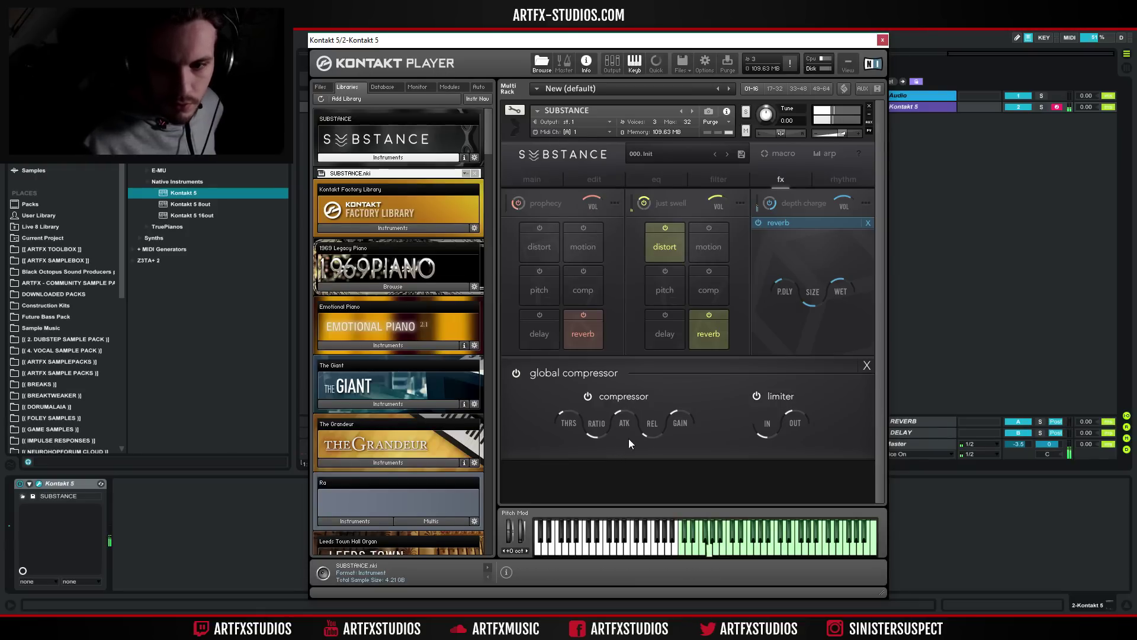
pyautogui.moveTo(682, 423); pyautogui.dragTo(682, 412)
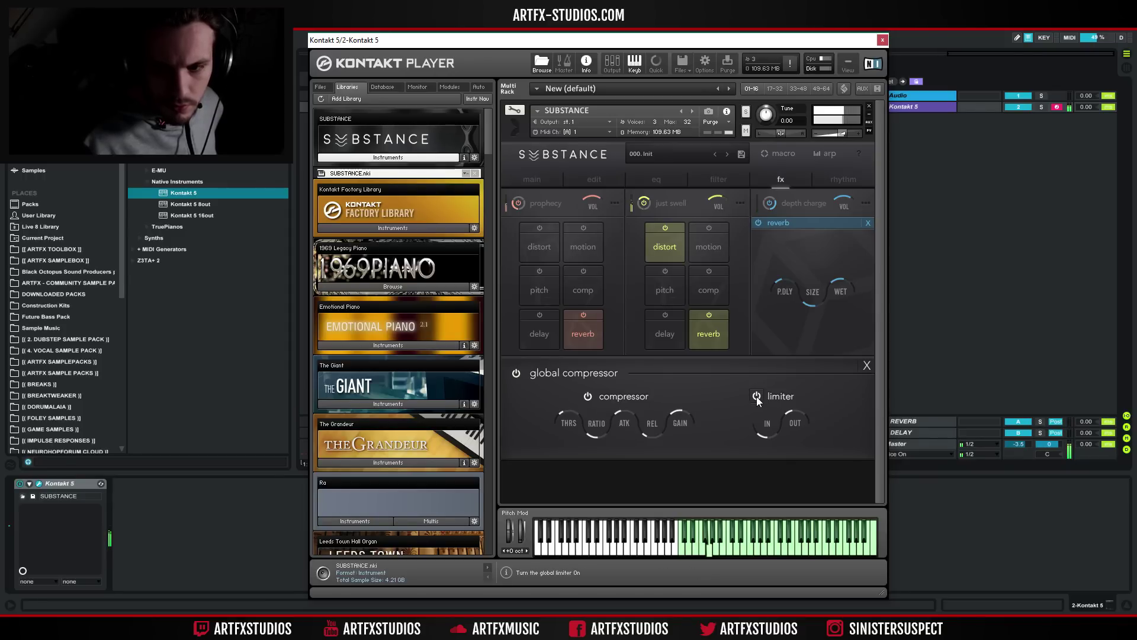
pyautogui.click(587, 396)
pyautogui.click(588, 402)
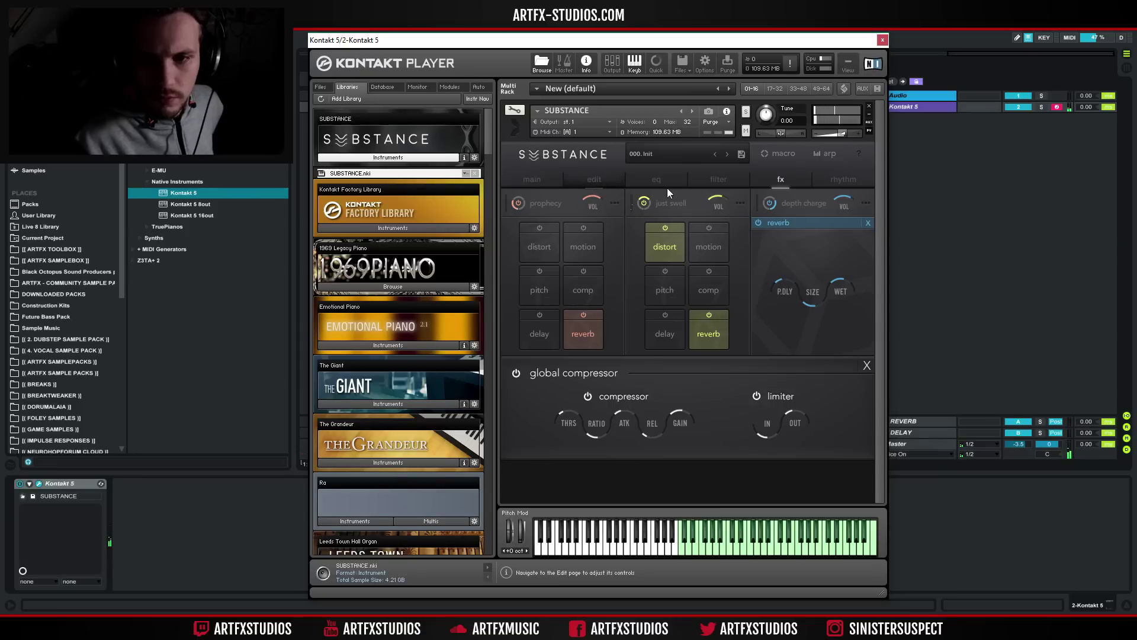
# - Transpose the depth charge layer up another 12 semitones and adjust the layers' envelope release
pyautogui.click(594, 179)
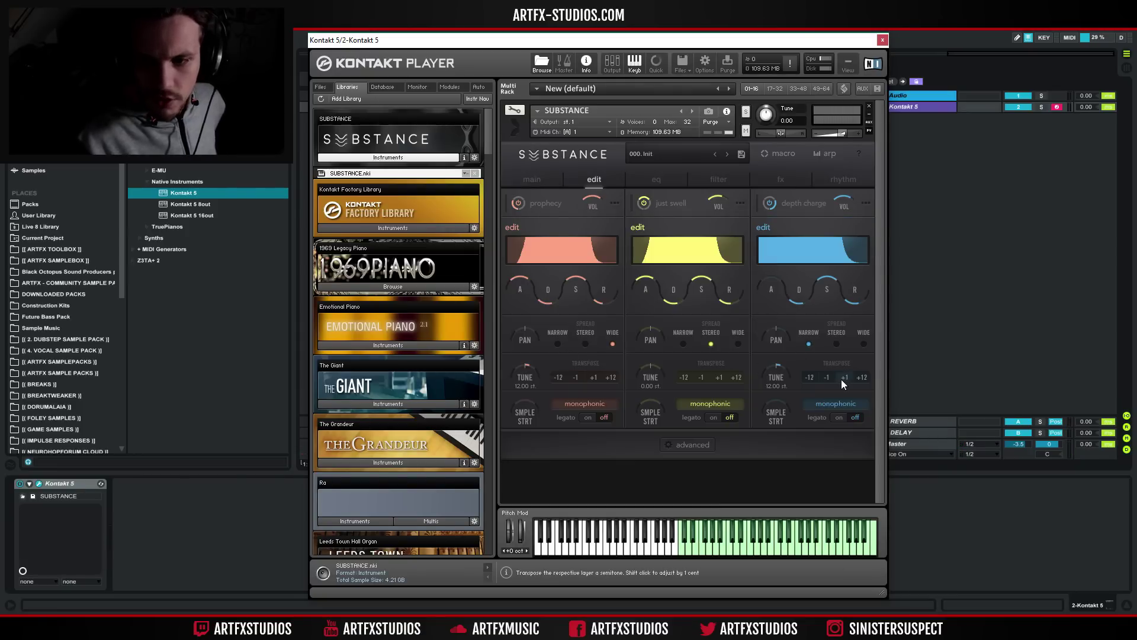
pyautogui.click(860, 378)
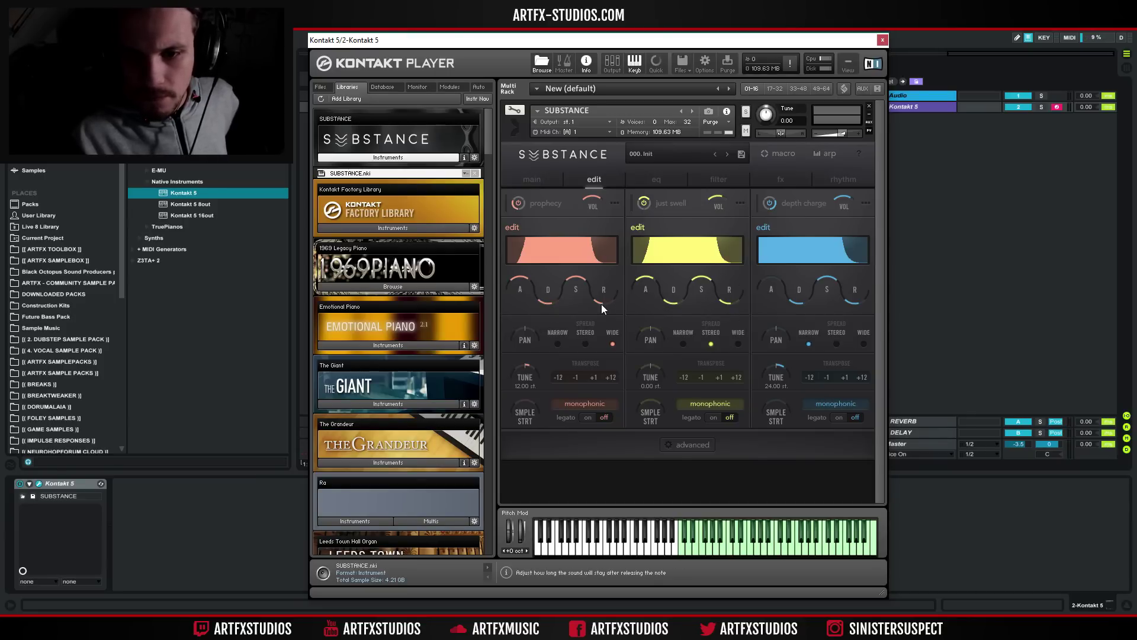
pyautogui.moveTo(604, 303); pyautogui.dragTo(606, 300)
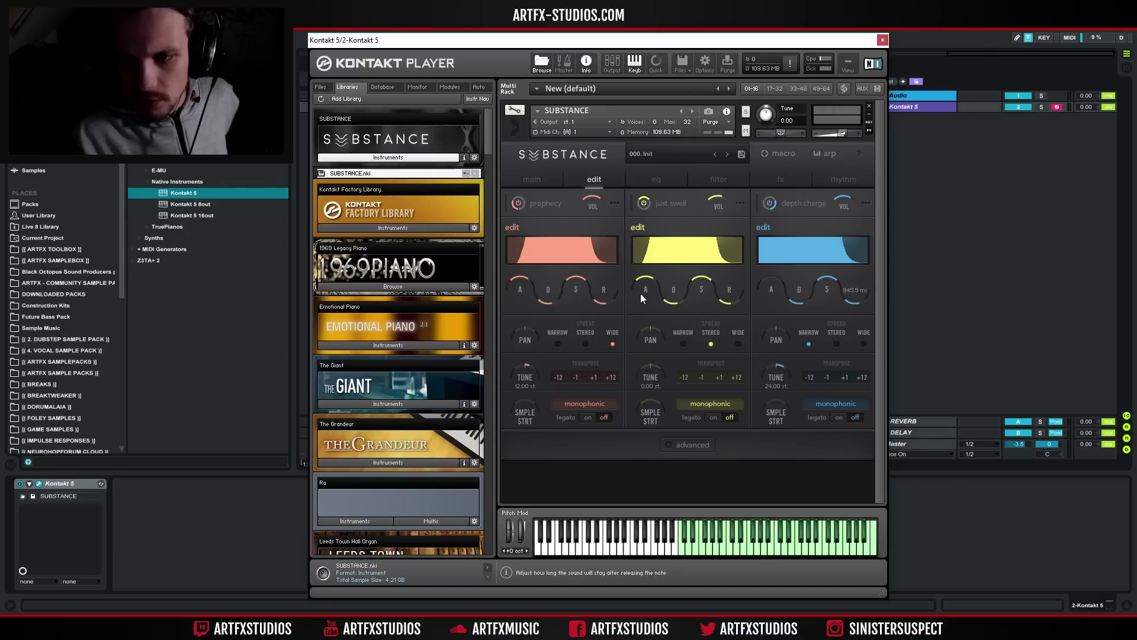
# - Try the global distortion with the leslie cabinet type
pyautogui.click(837, 174)
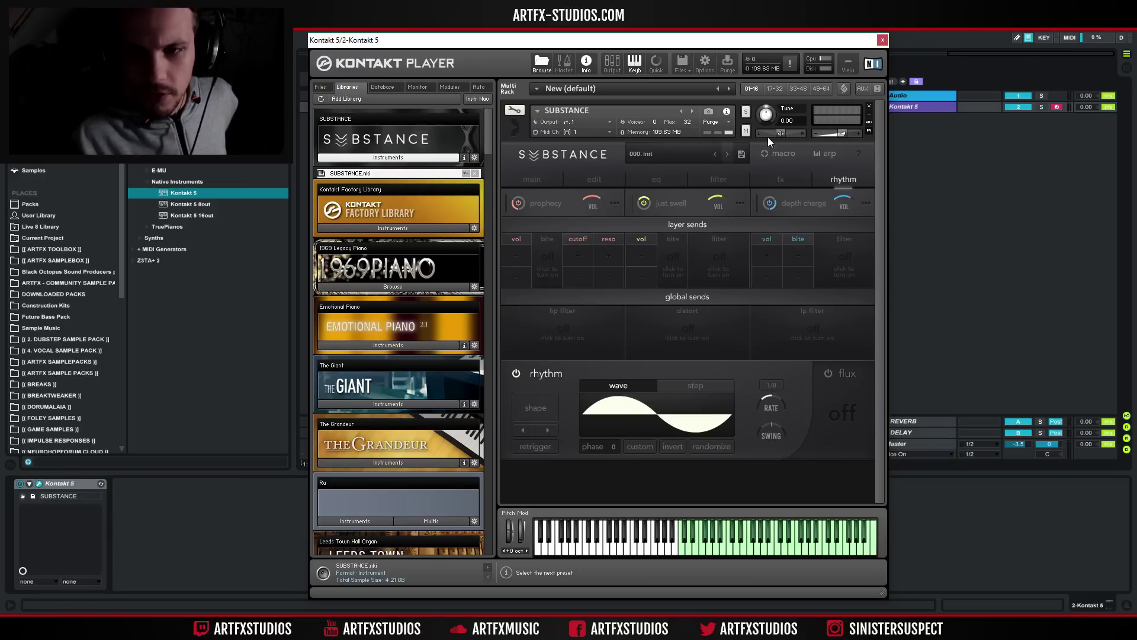
pyautogui.click(782, 179)
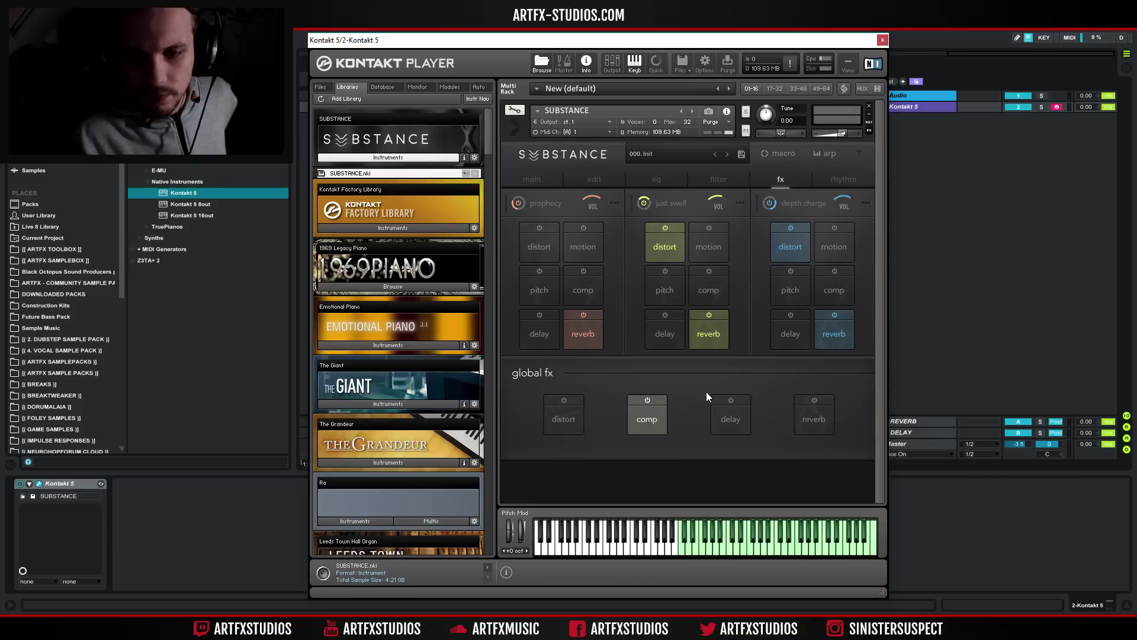
pyautogui.click(560, 413)
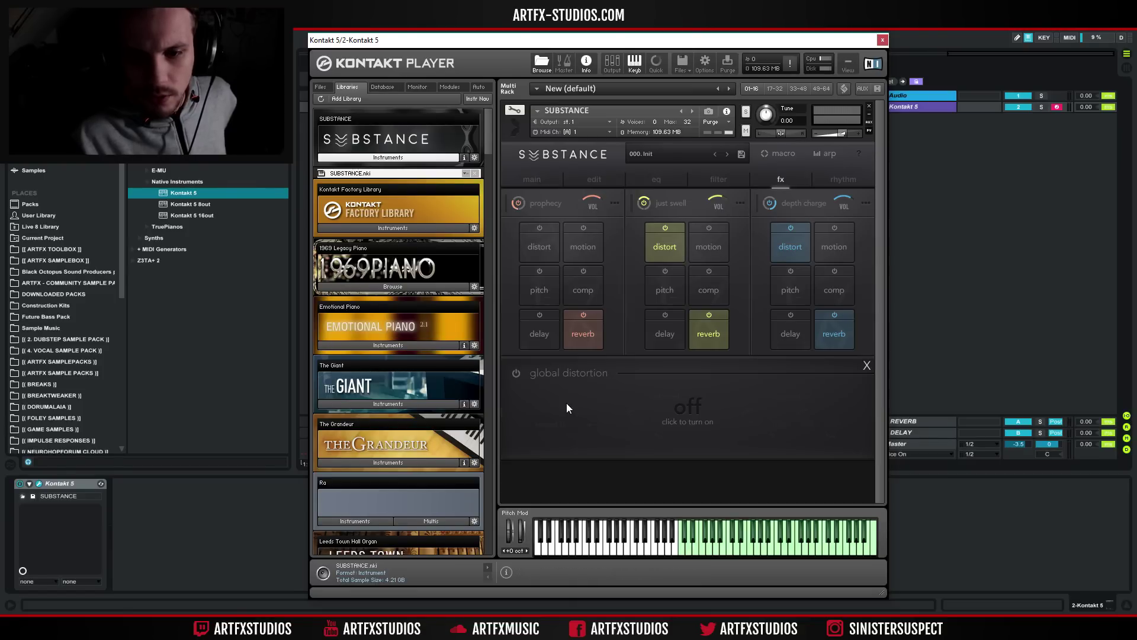
pyautogui.click(666, 449)
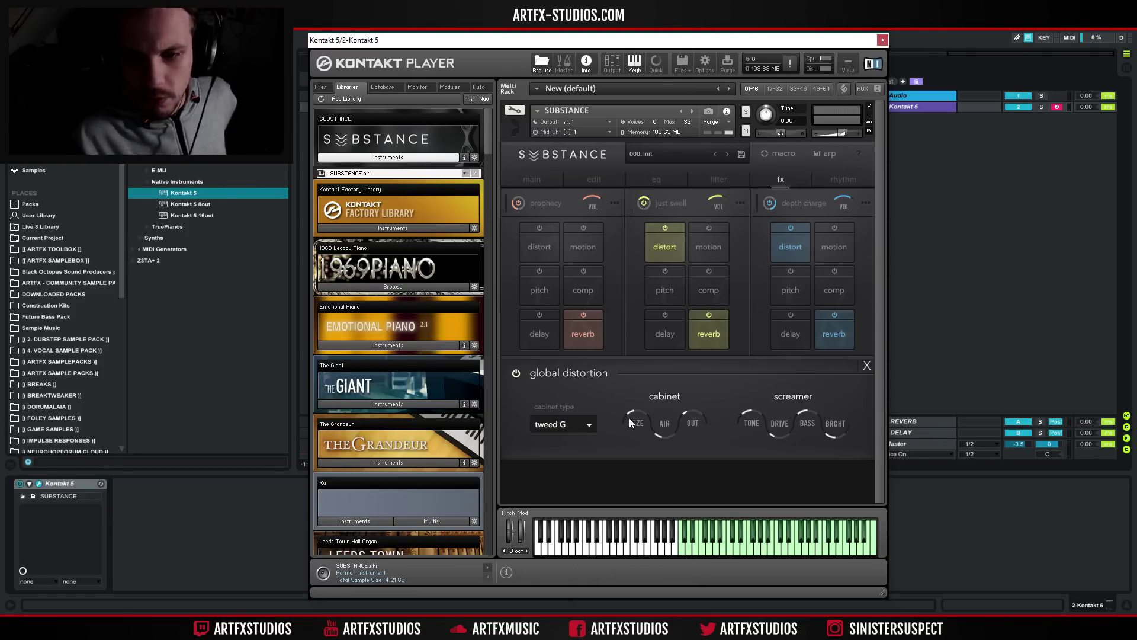
pyautogui.click(588, 424)
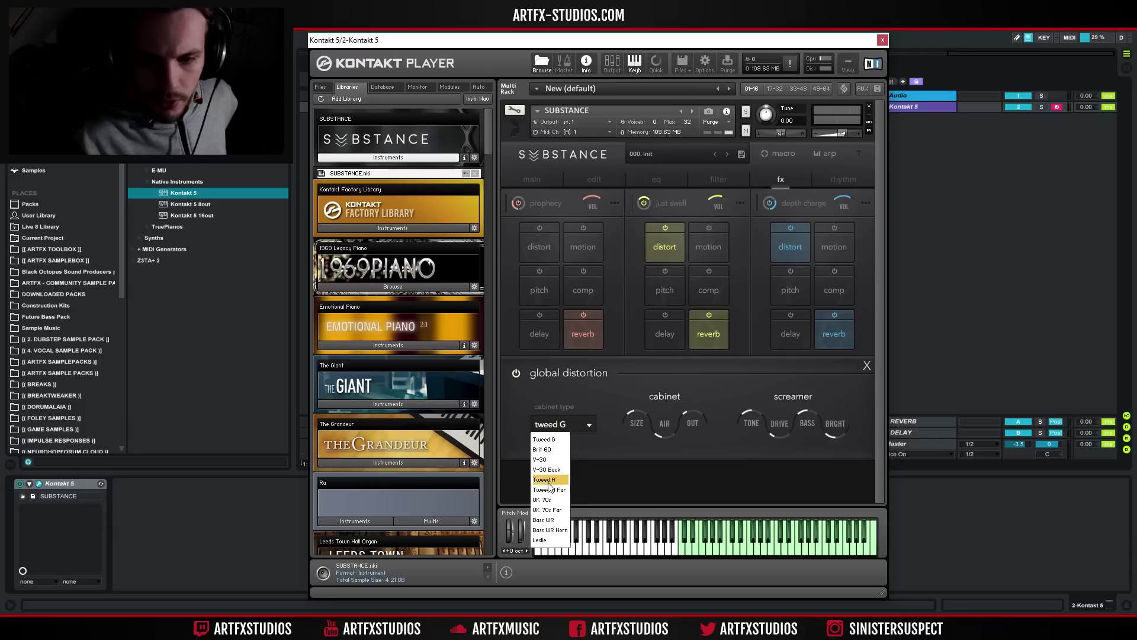
pyautogui.click(541, 540)
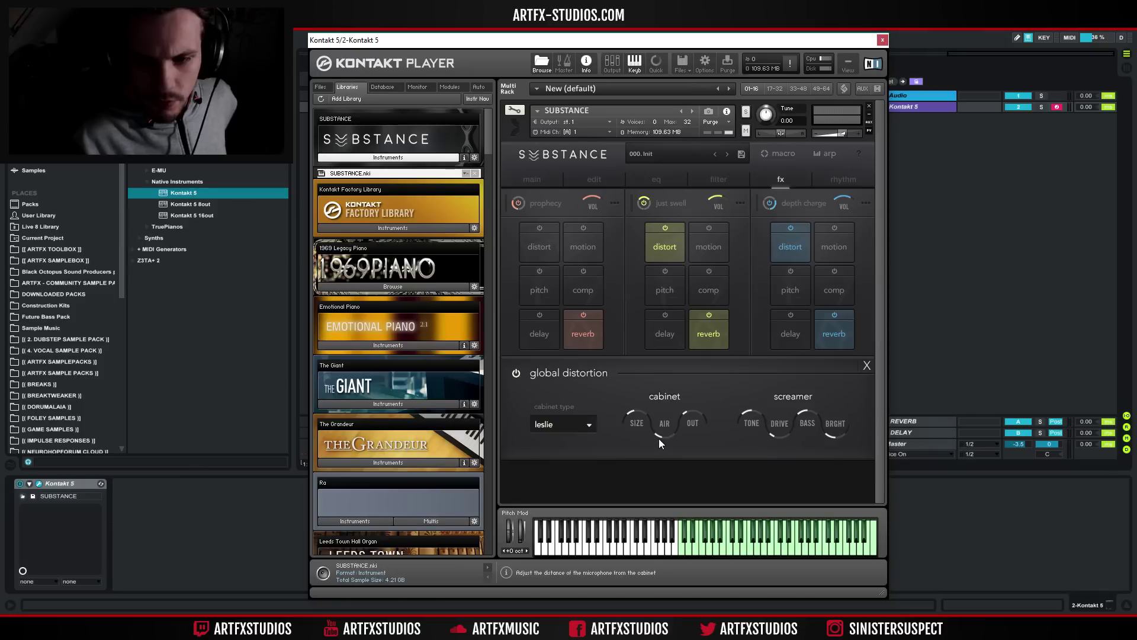
# - Experiment with the leslie cabinet's size, air and output and the screamer's bass in the global distortion
pyautogui.moveTo(625, 445); pyautogui.dragTo(615, 467)
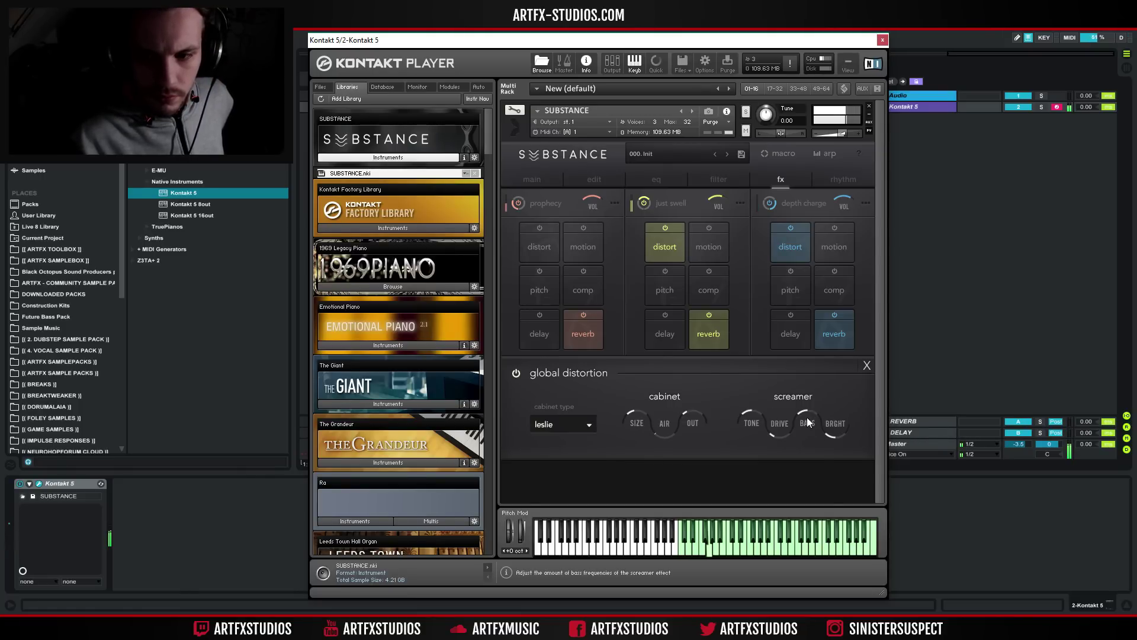
pyautogui.moveTo(806, 415); pyautogui.dragTo(814, 395)
pyautogui.moveTo(632, 415); pyautogui.dragTo(631, 494)
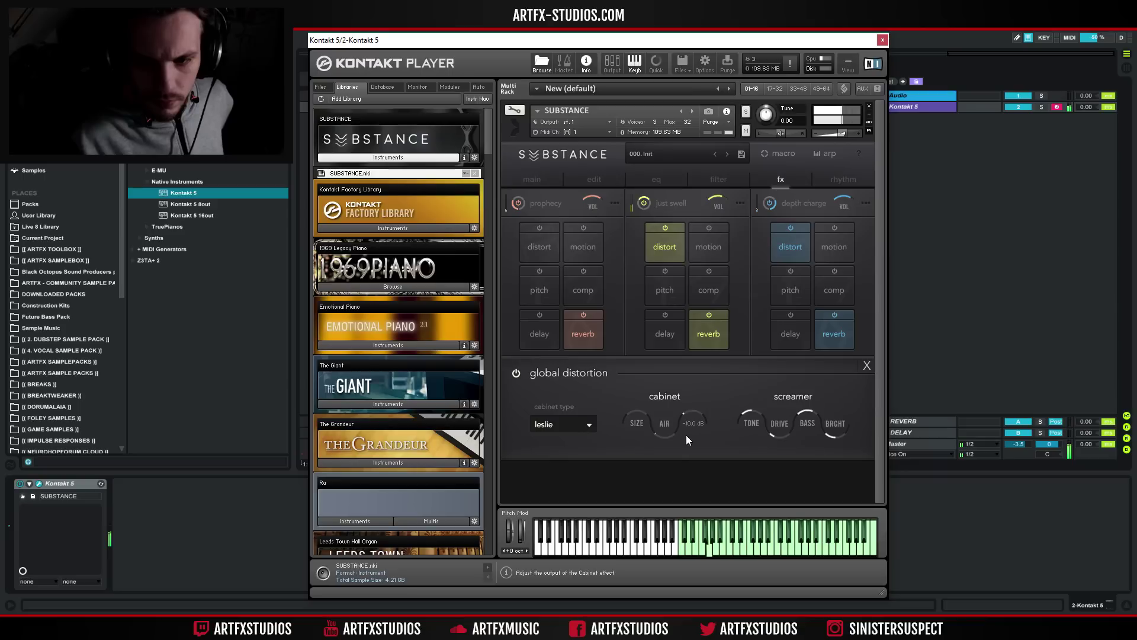
pyautogui.moveTo(686, 460); pyautogui.dragTo(660, 365)
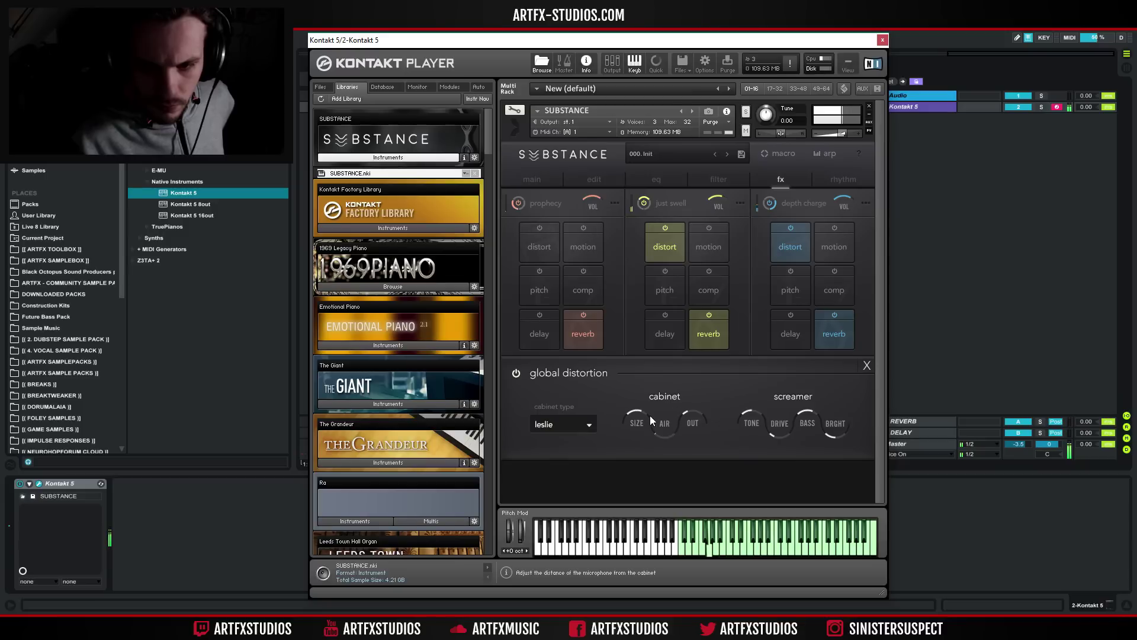
# - Try the tweed A cabinet, turn the global distortion off and return to the global effects overview
pyautogui.click(566, 425)
pyautogui.click(557, 479)
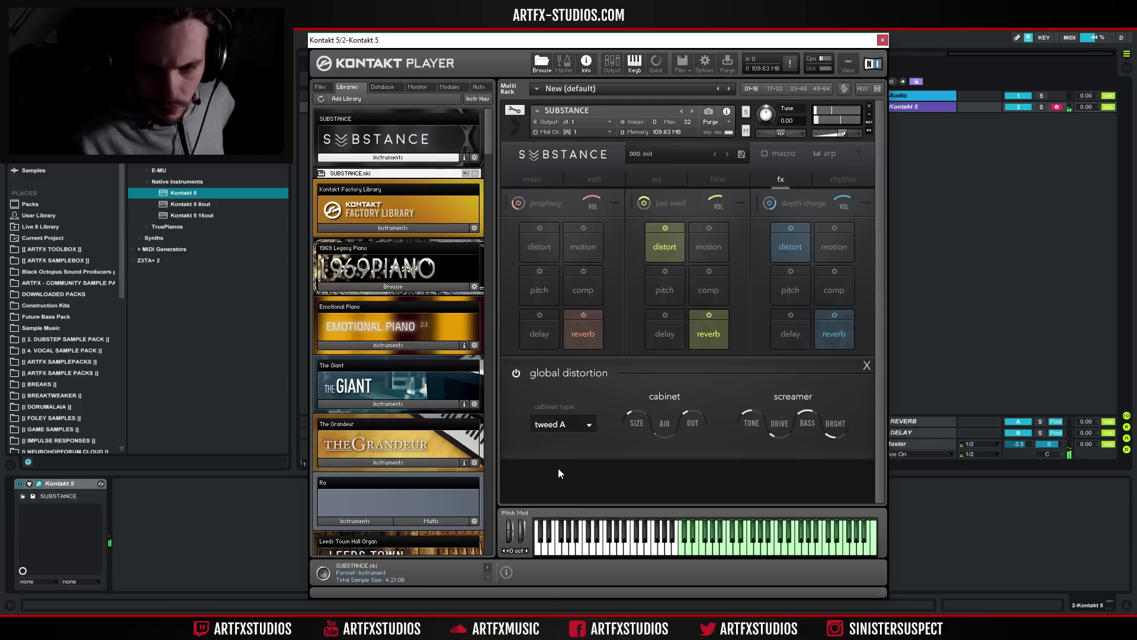
pyautogui.click(517, 372)
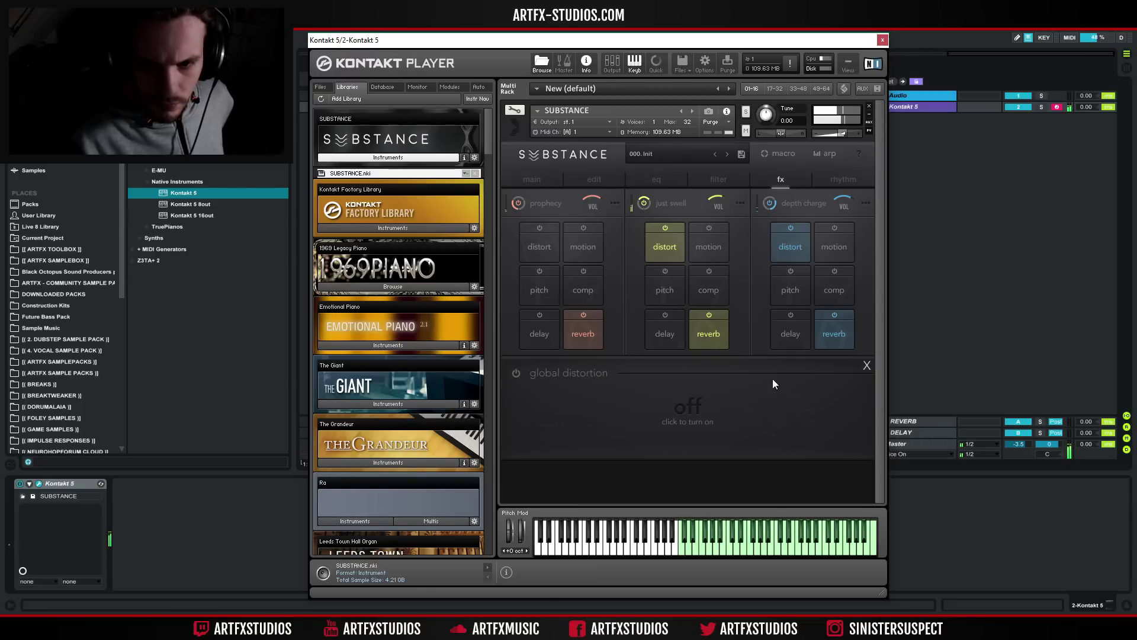
pyautogui.click(865, 366)
pyautogui.click(657, 410)
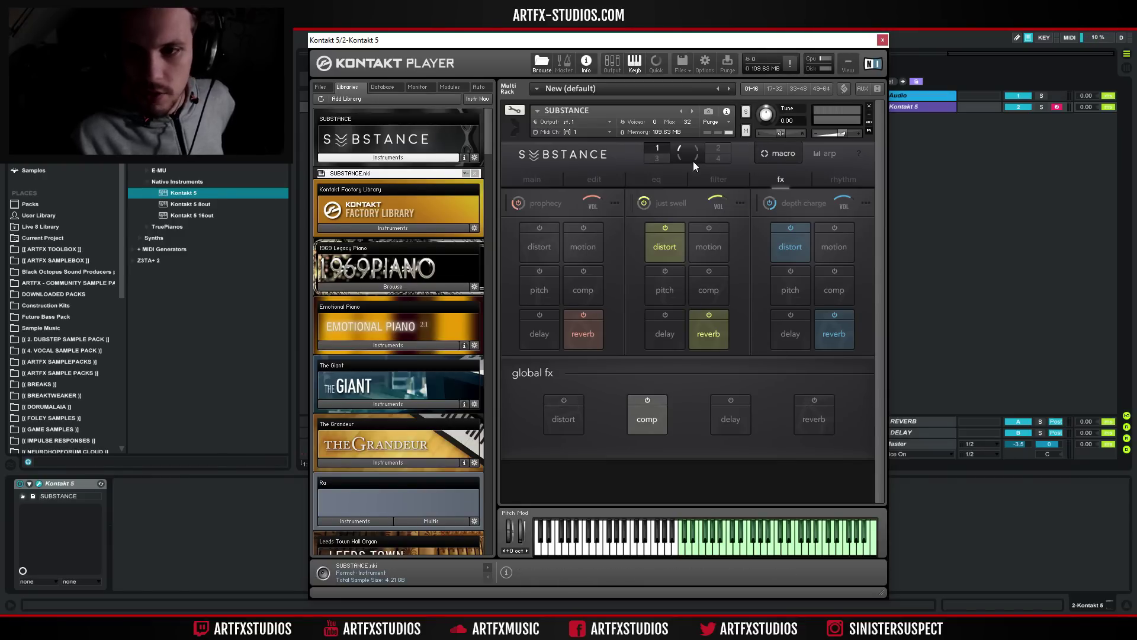
# - Assign the wet level of the prophecy layer's reverb to macro 1 and exit macro assignment
pyautogui.click(661, 149)
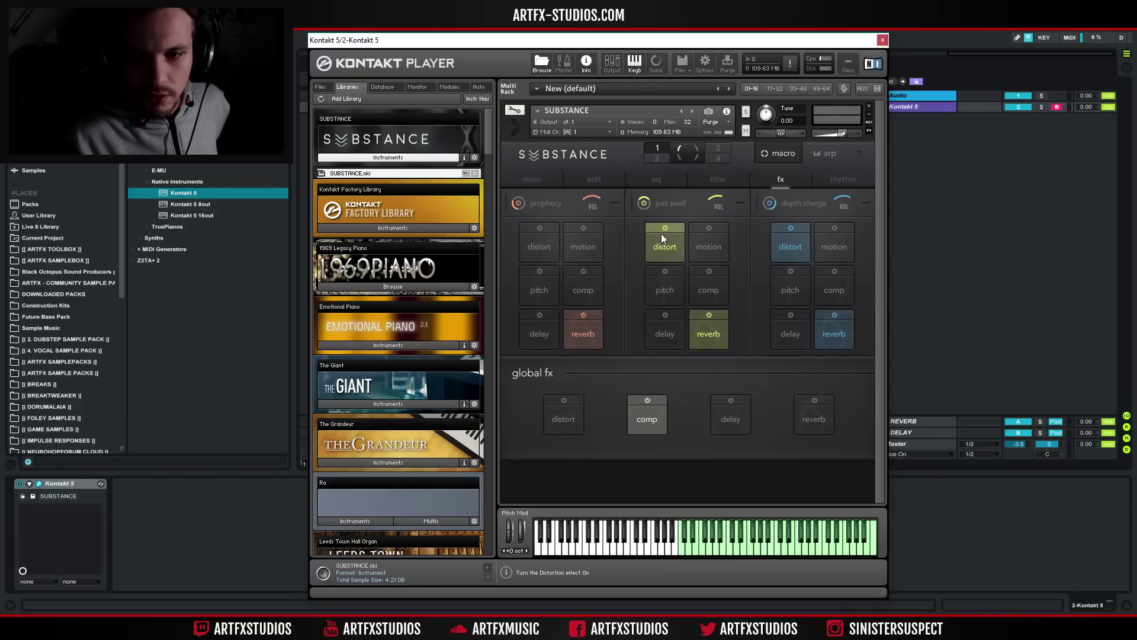
pyautogui.click(586, 329)
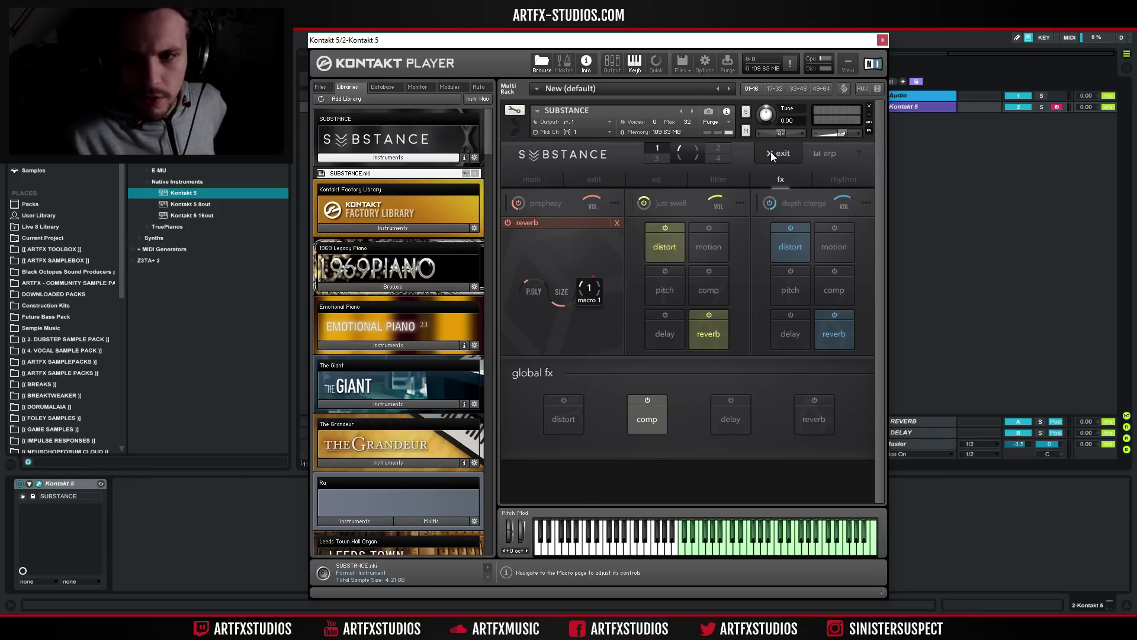
pyautogui.click(768, 153)
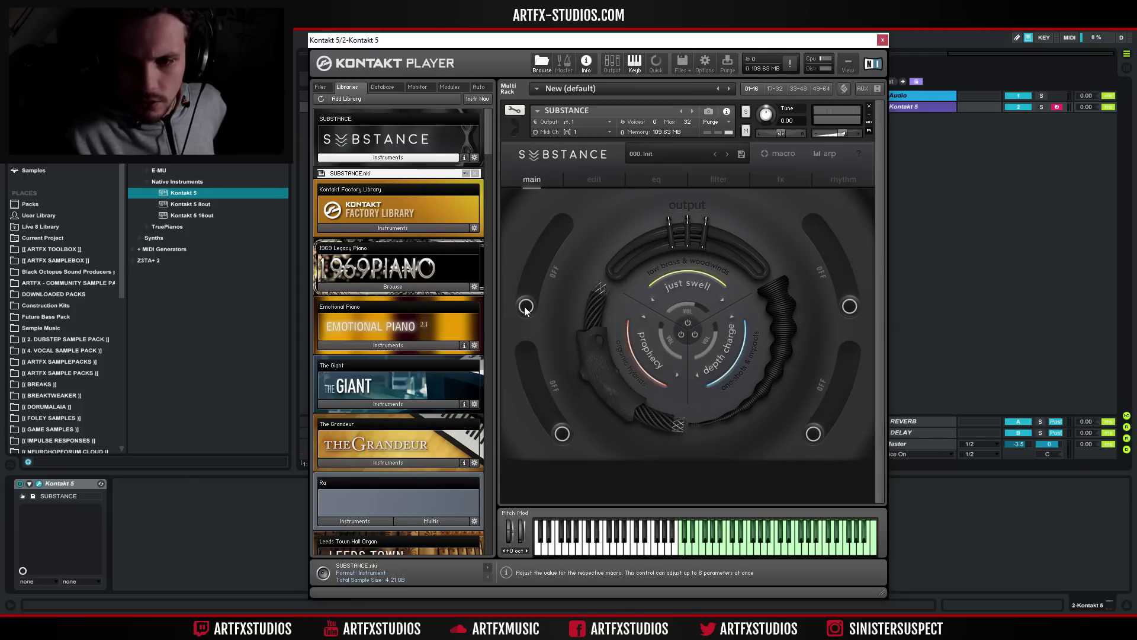
# - Sweep the macro 1 slider up, show the macro 1 slots, and return the slider to its minimum
pyautogui.moveTo(539, 272); pyautogui.dragTo(563, 268)
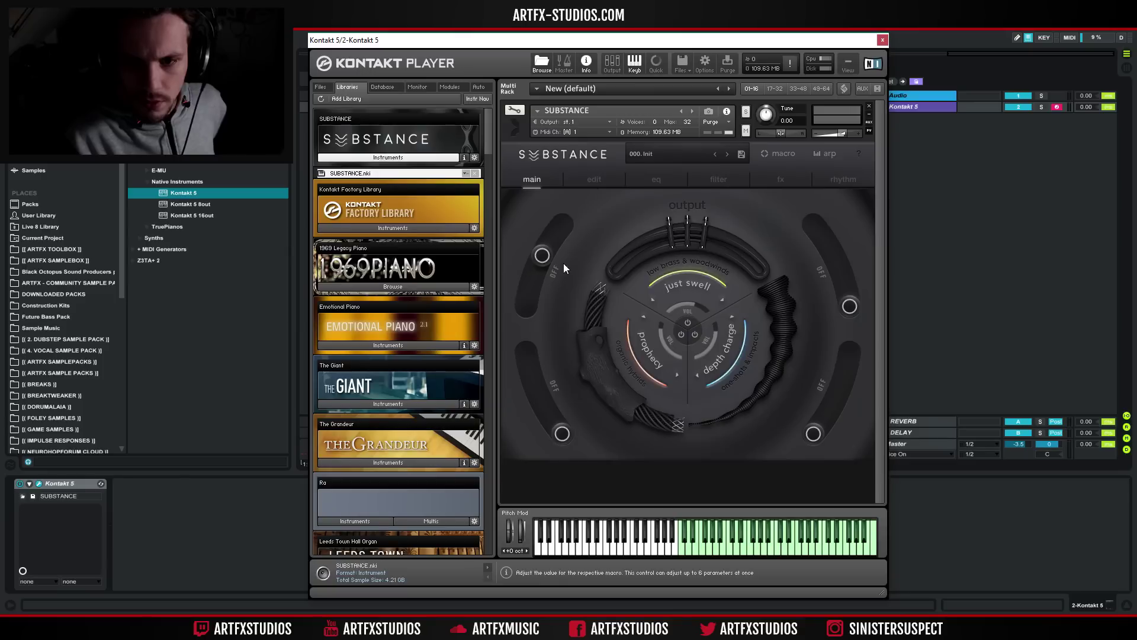
pyautogui.rightClick(555, 271)
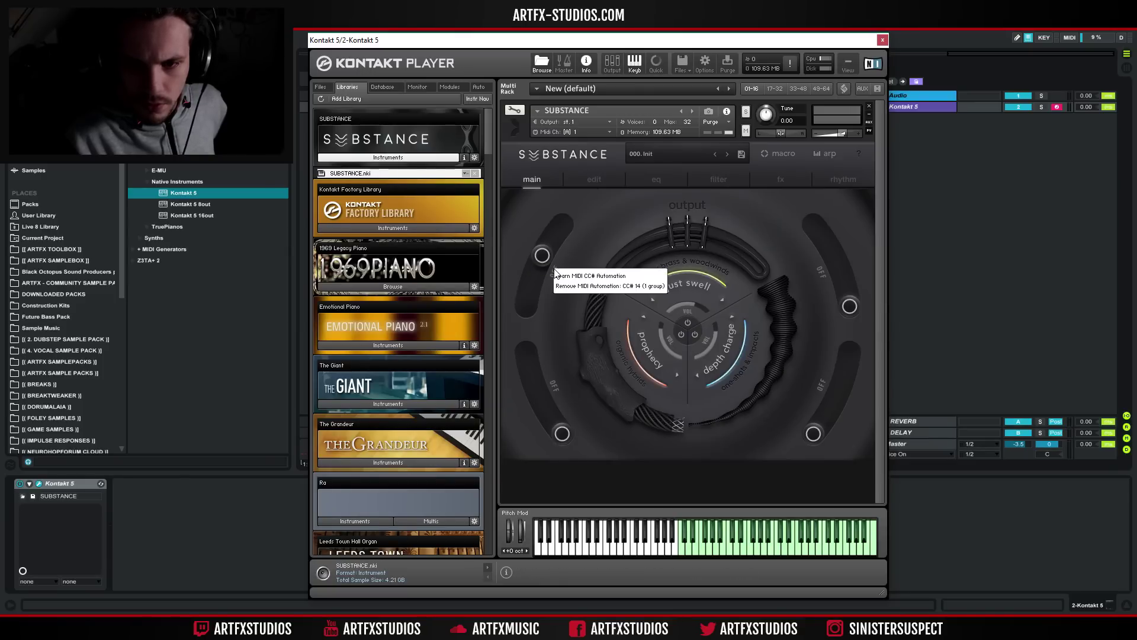
pyautogui.click(534, 253)
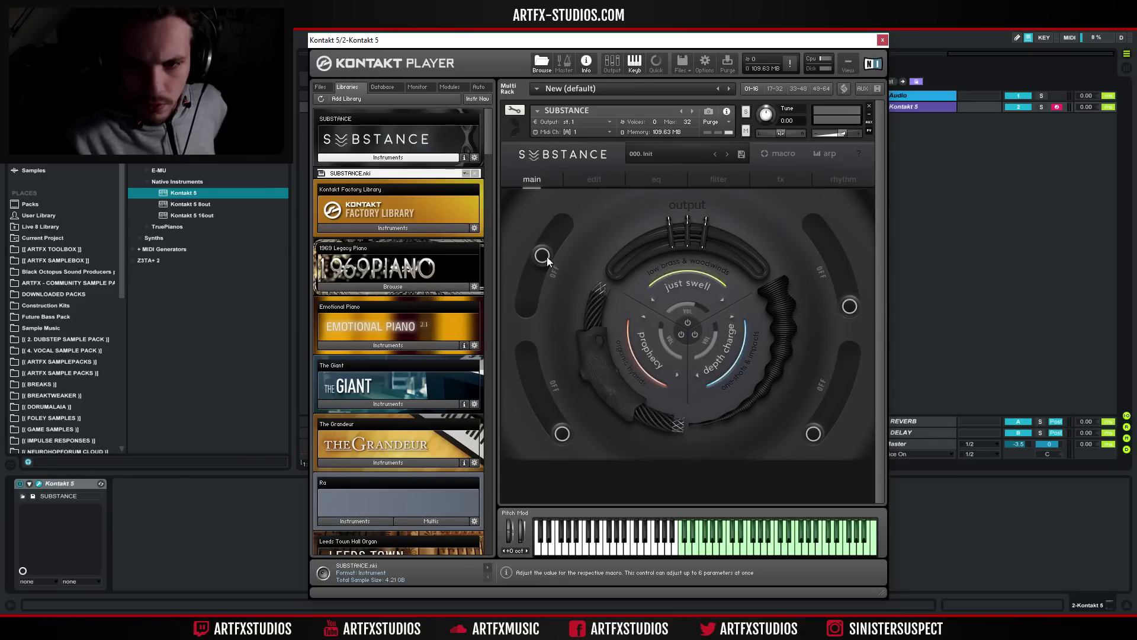
pyautogui.click(774, 150)
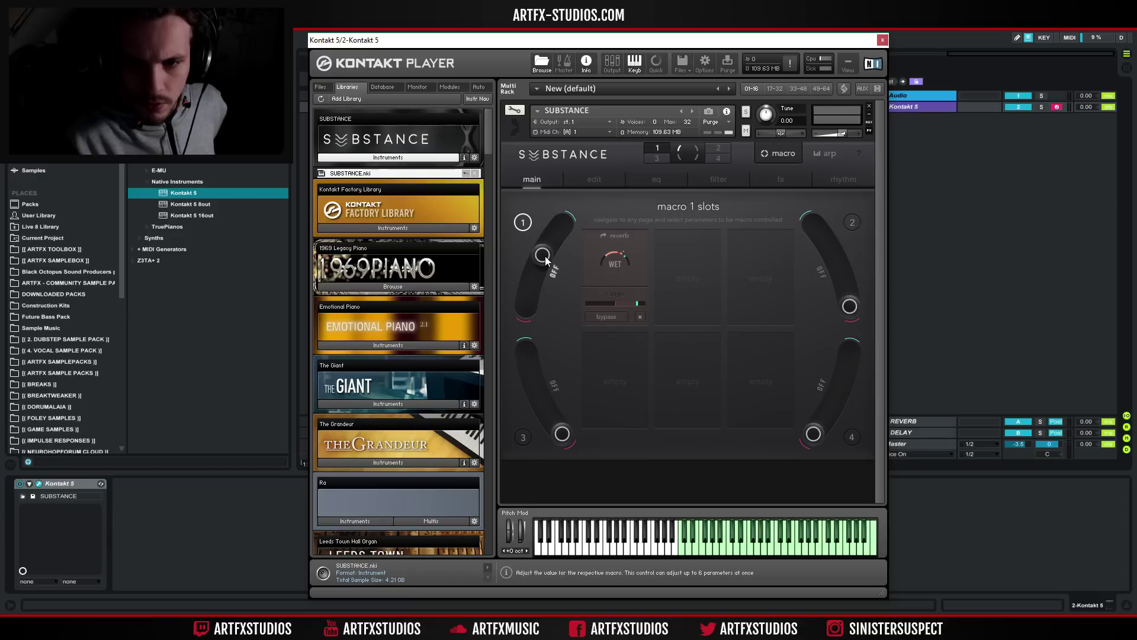
pyautogui.moveTo(545, 257); pyautogui.dragTo(580, 201)
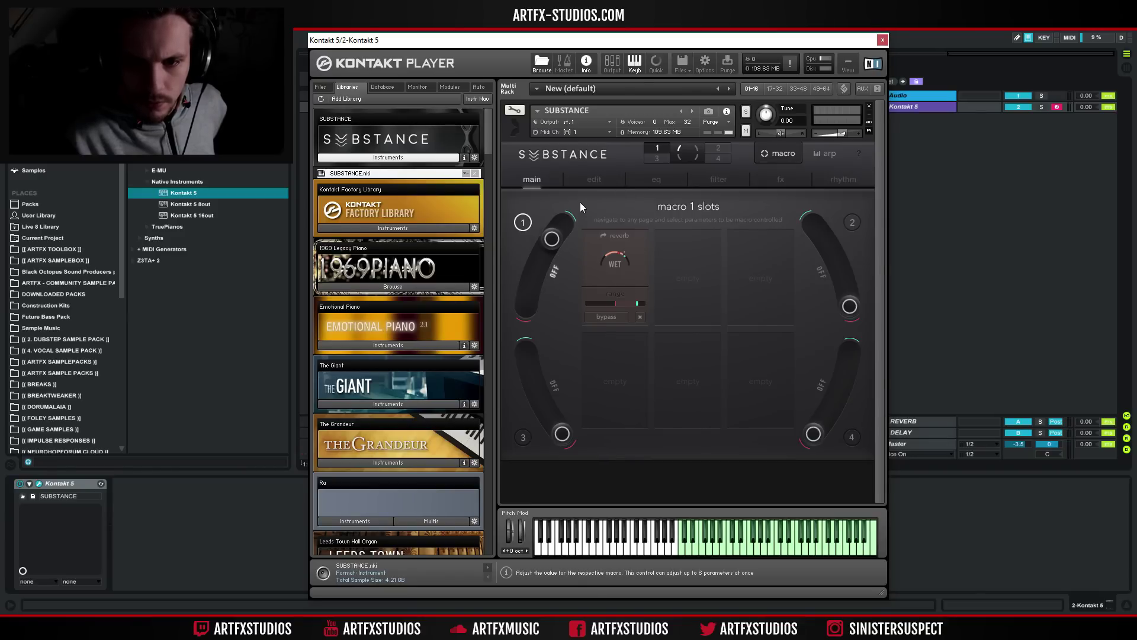
pyautogui.moveTo(543, 262); pyautogui.dragTo(516, 461)
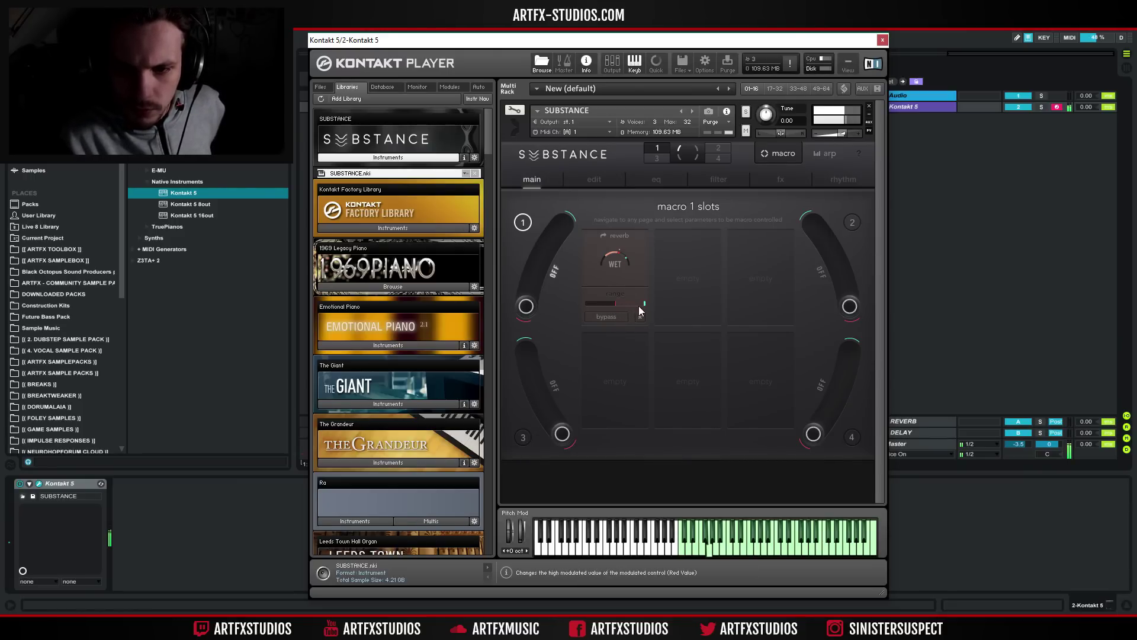
# - Adjust the modulation range of macro 1's reverb wet slot and test the slot by toggling its bypass and raising the slider
pyautogui.moveTo(631, 308); pyautogui.dragTo(623, 306)
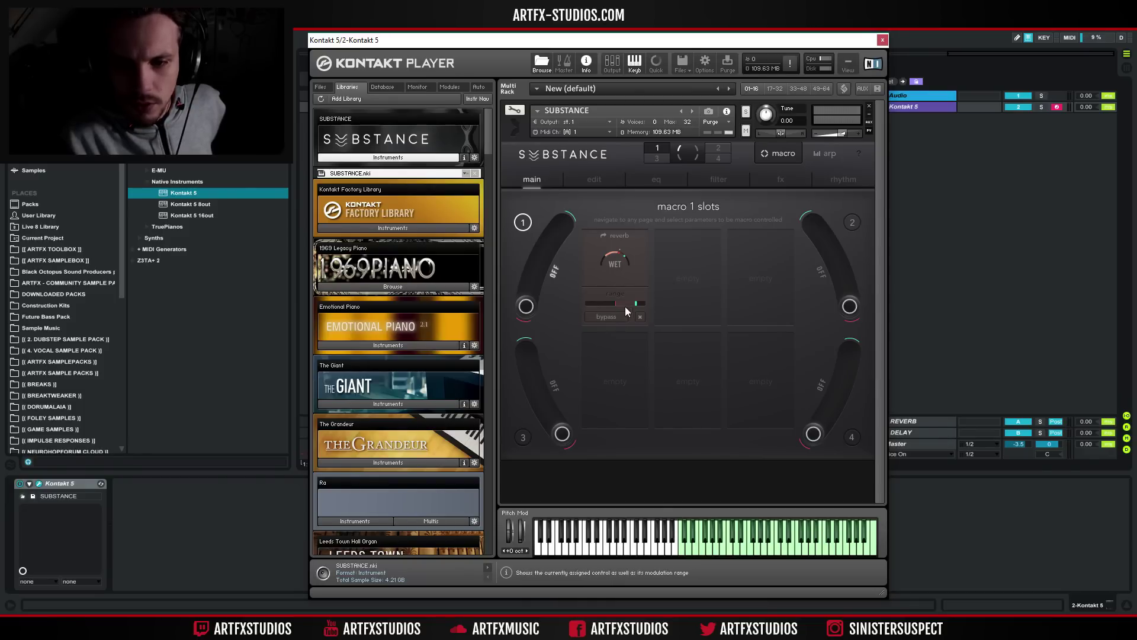
pyautogui.click(609, 314)
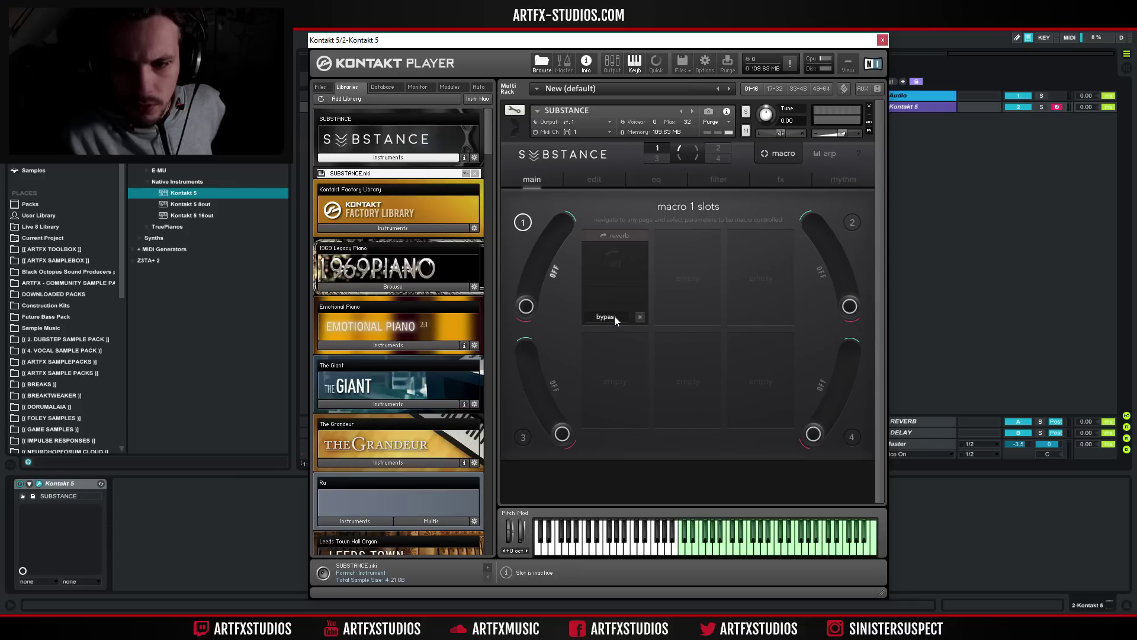
pyautogui.click(614, 315)
pyautogui.moveTo(528, 313); pyautogui.dragTo(556, 243)
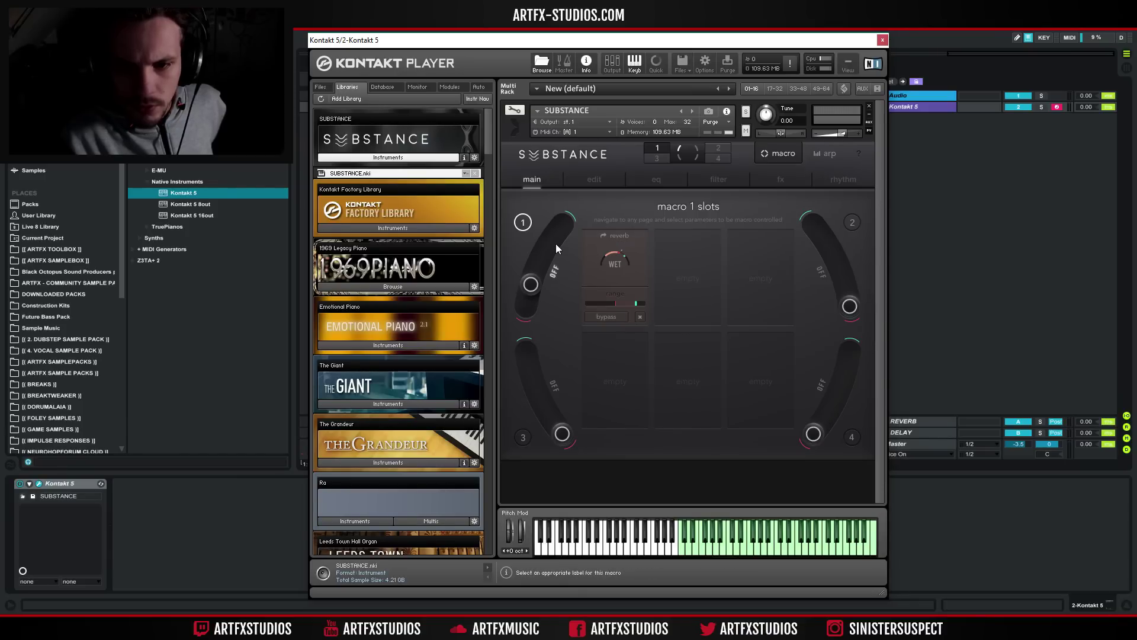
# - Label macro 1 as REVERB after trying the WET label
pyautogui.click(555, 272)
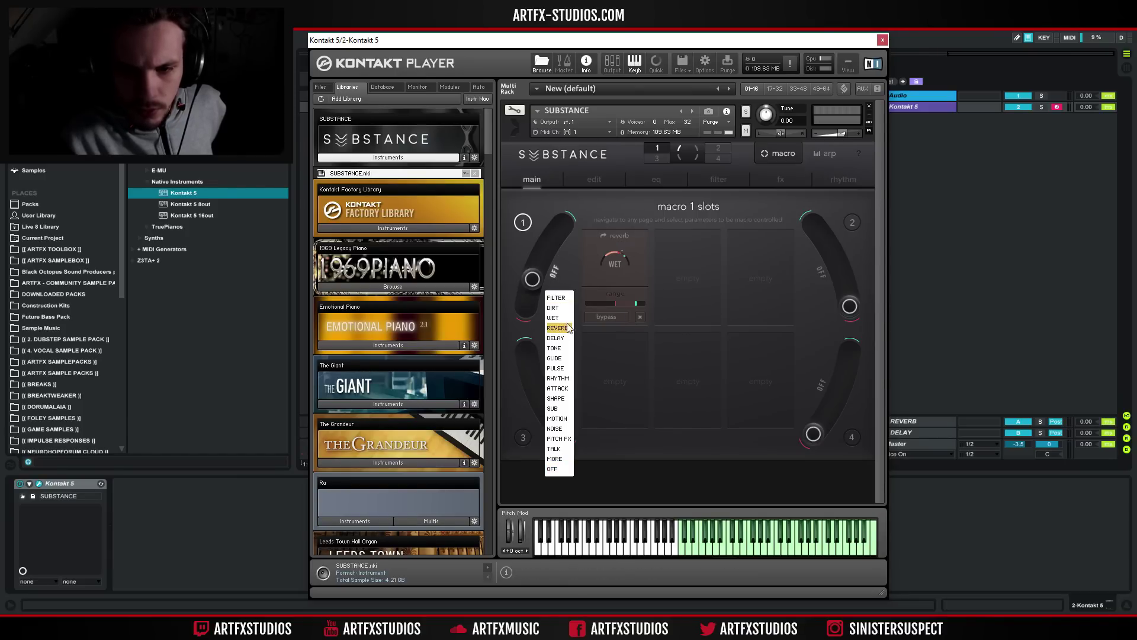
pyautogui.click(556, 318)
pyautogui.click(550, 273)
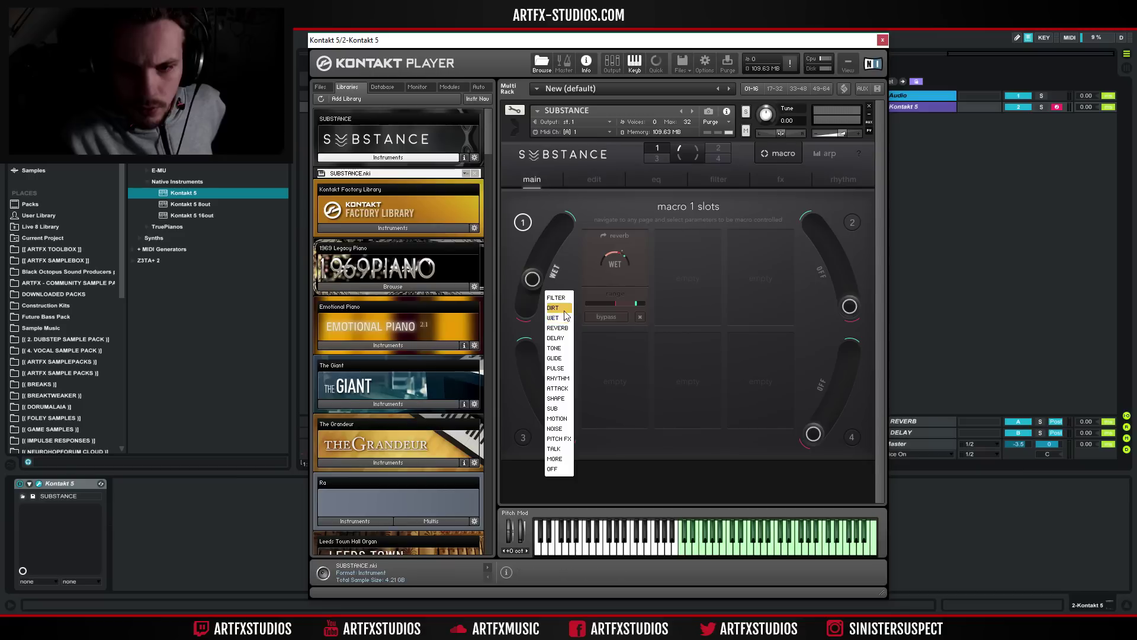
pyautogui.click(557, 328)
# - Raise the macro 1 slider to its maximum and extend the upper limit of the reverb wet range to full
pyautogui.moveTo(538, 278); pyautogui.dragTo(655, 105)
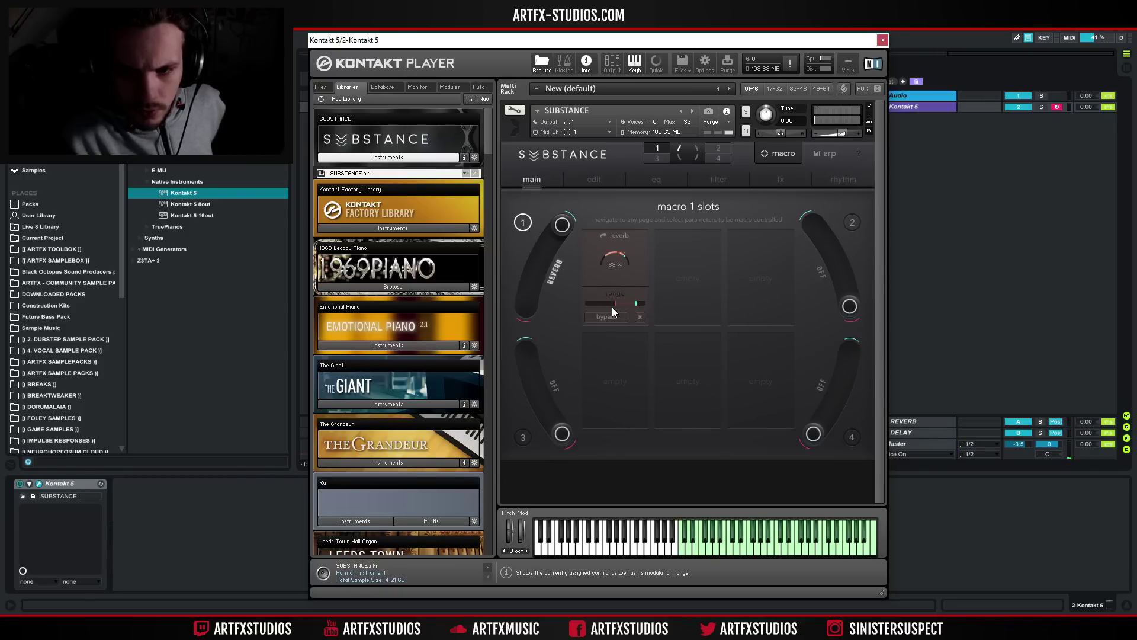
pyautogui.moveTo(598, 304); pyautogui.dragTo(642, 307)
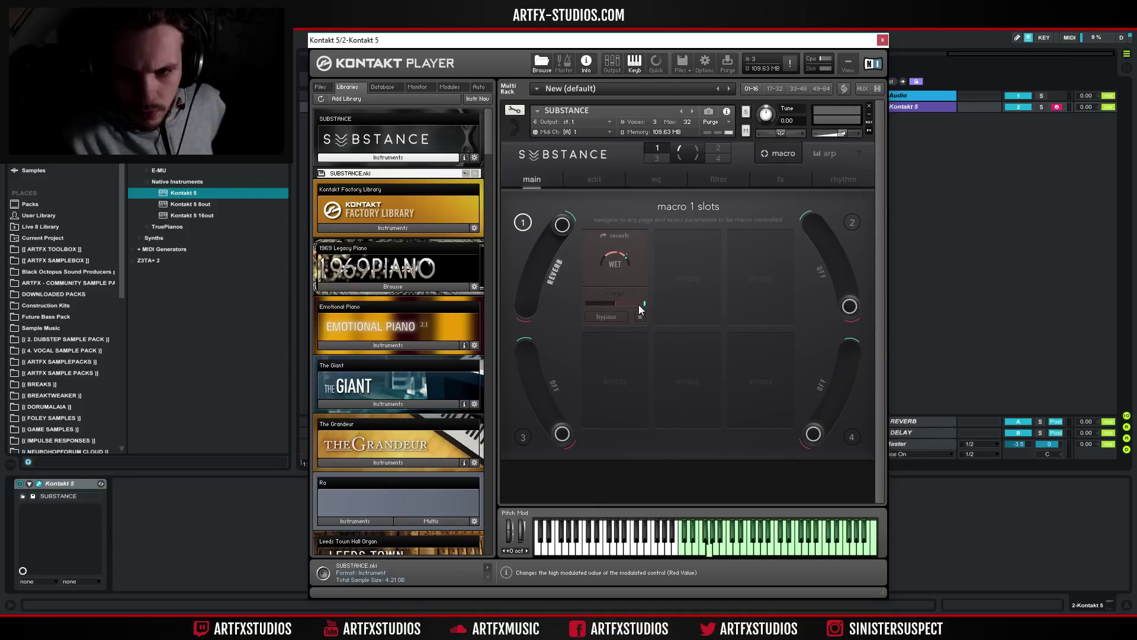
# - Sweep the macro 1 slider to test the reverb, then remove the reverb wet assignment from macro 1's slots
pyautogui.moveTo(547, 255); pyautogui.dragTo(507, 510)
pyautogui.moveTo(484, 568); pyautogui.dragTo(666, 102)
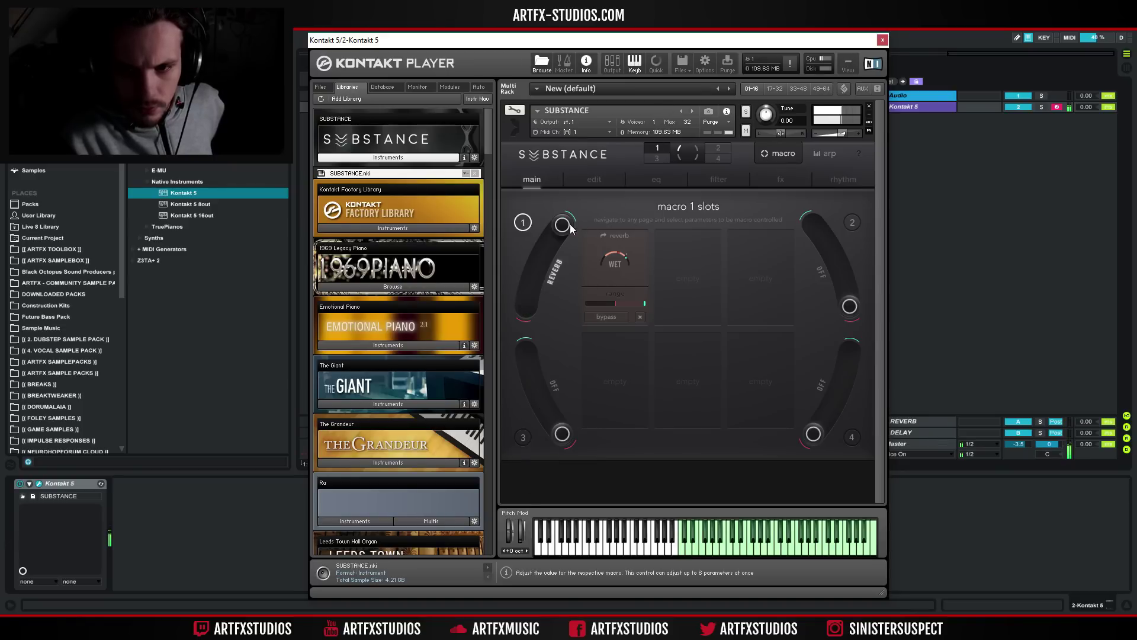
pyautogui.moveTo(563, 239); pyautogui.dragTo(542, 283)
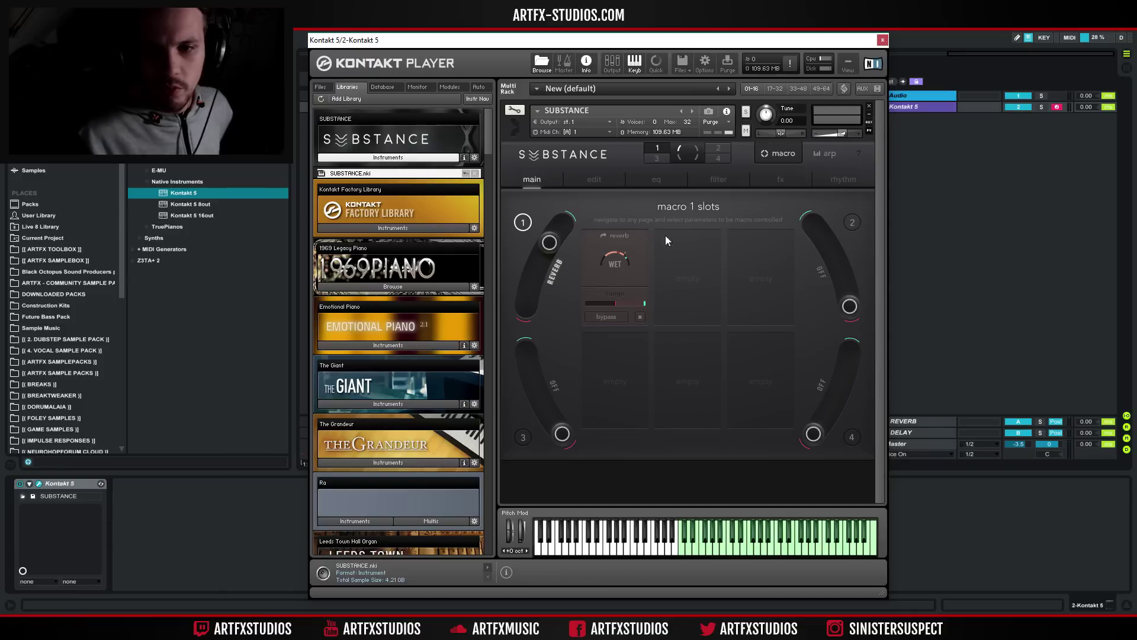
pyautogui.click(639, 317)
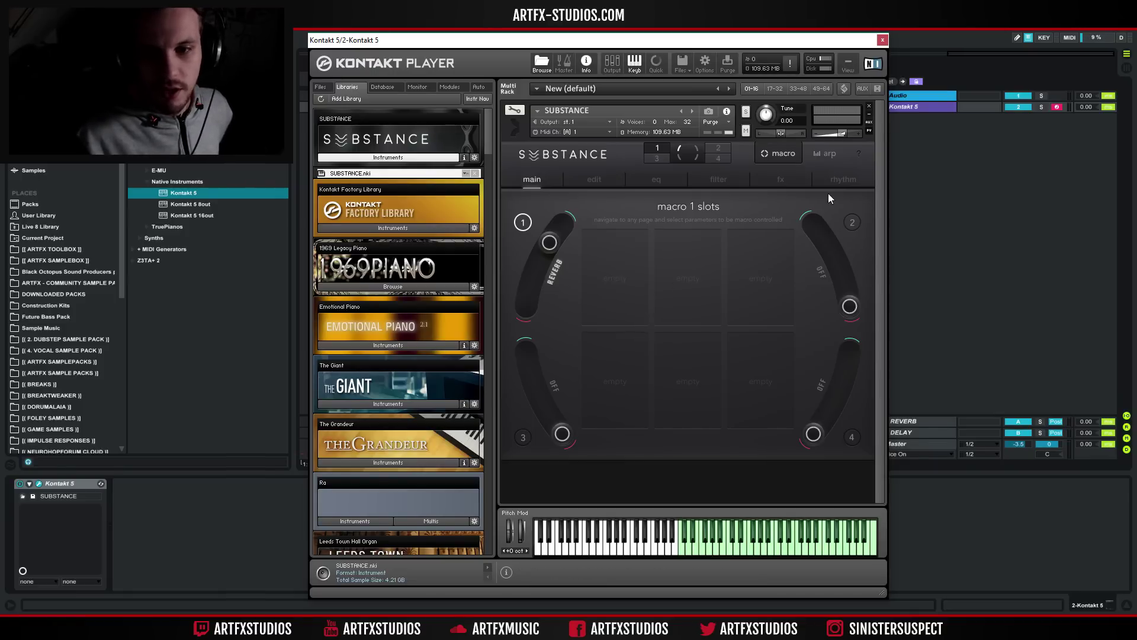
# - Close the Kontakt window and create a four-bar MIDI clip at bar 49 on the Kontakt 5 track, opened for note editing
pyautogui.click(883, 40)
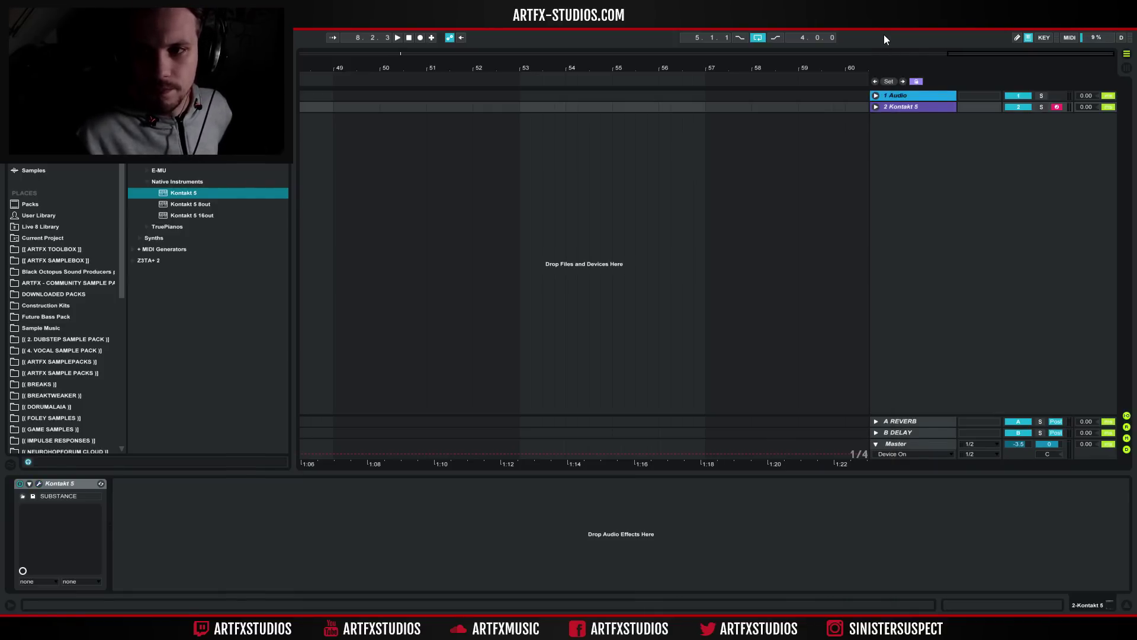
pyautogui.click(875, 107)
pyautogui.moveTo(340, 146); pyautogui.dragTo(518, 138)
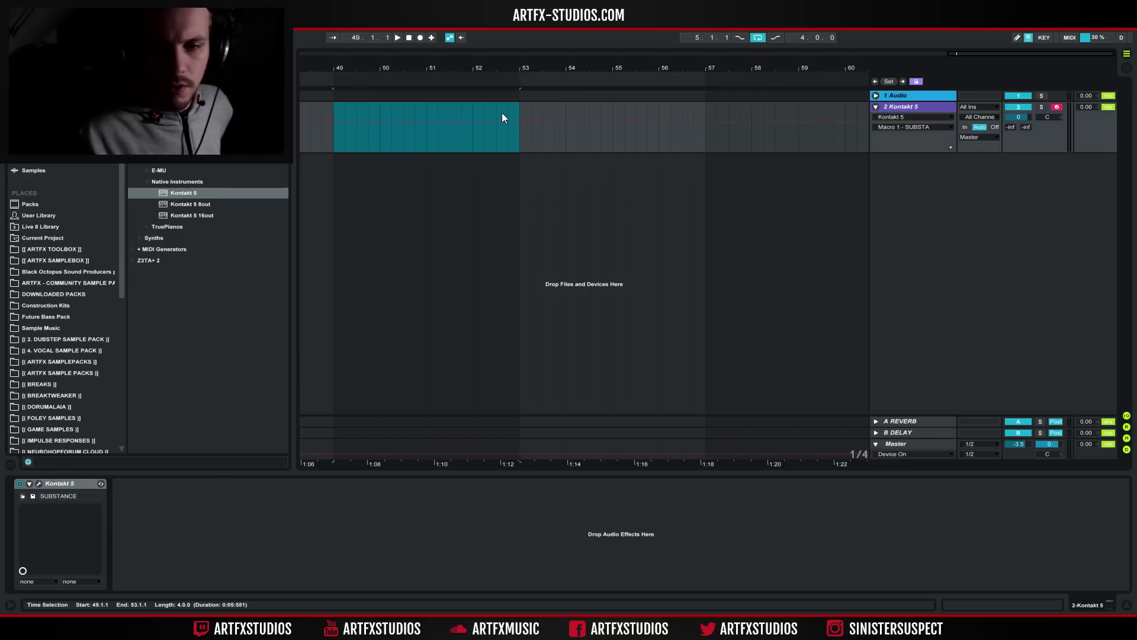
pyautogui.hotkey('ctrl', 'shift', 'm')
pyautogui.doubleClick(474, 106)
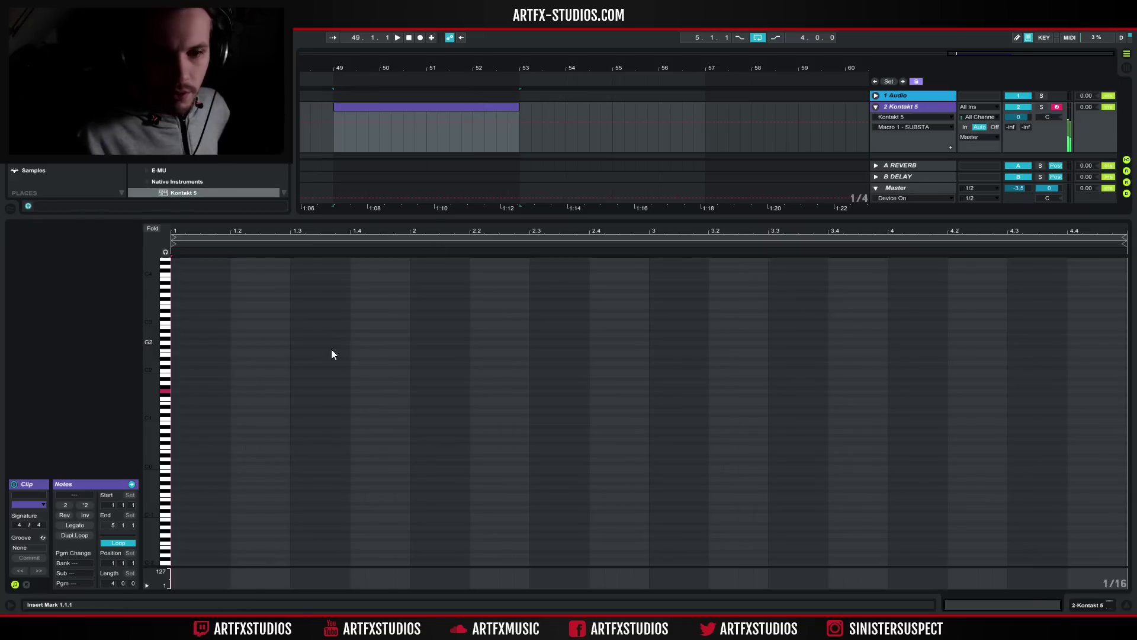
# - Draw a G1 note from the clip's start and lengthen it to three bars while auditioning the sound
pyautogui.moveTo(176, 390); pyautogui.dragTo(290, 390)
pyautogui.moveTo(295, 347); pyautogui.dragTo(413, 275)
pyautogui.press('space')
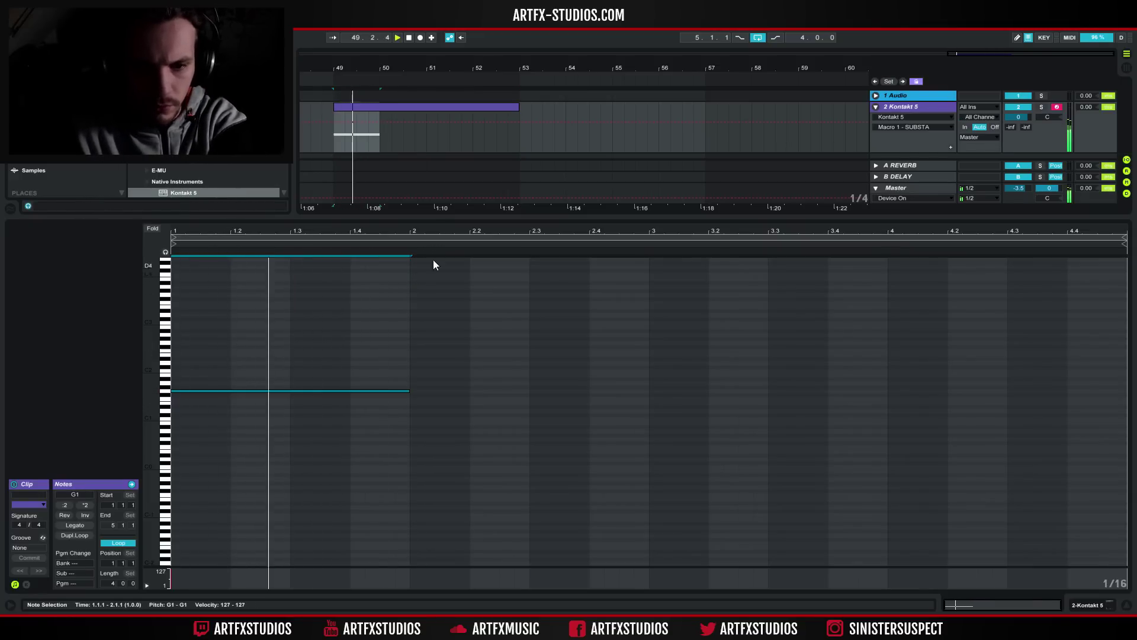
pyautogui.moveTo(409, 392); pyautogui.dragTo(649, 391)
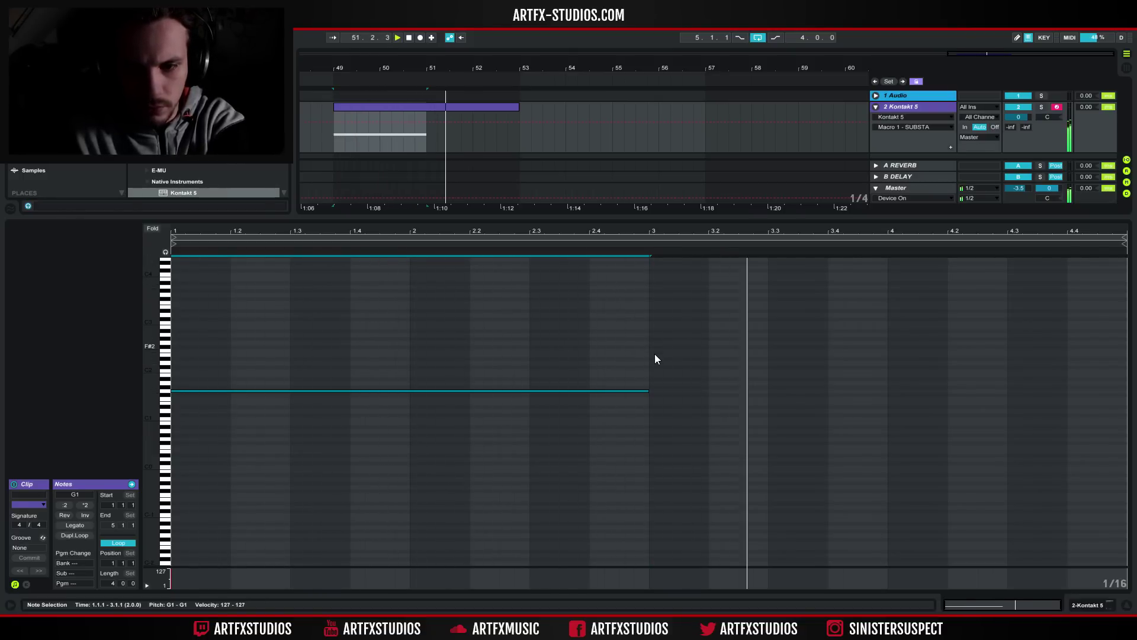
pyautogui.moveTo(649, 391); pyautogui.dragTo(886, 335)
pyautogui.press('space')
# - Duplicate the clip directly after the original and raise the note in the copy to A#1
pyautogui.moveTo(401, 70); pyautogui.dragTo(813, 60)
pyautogui.click(757, 108)
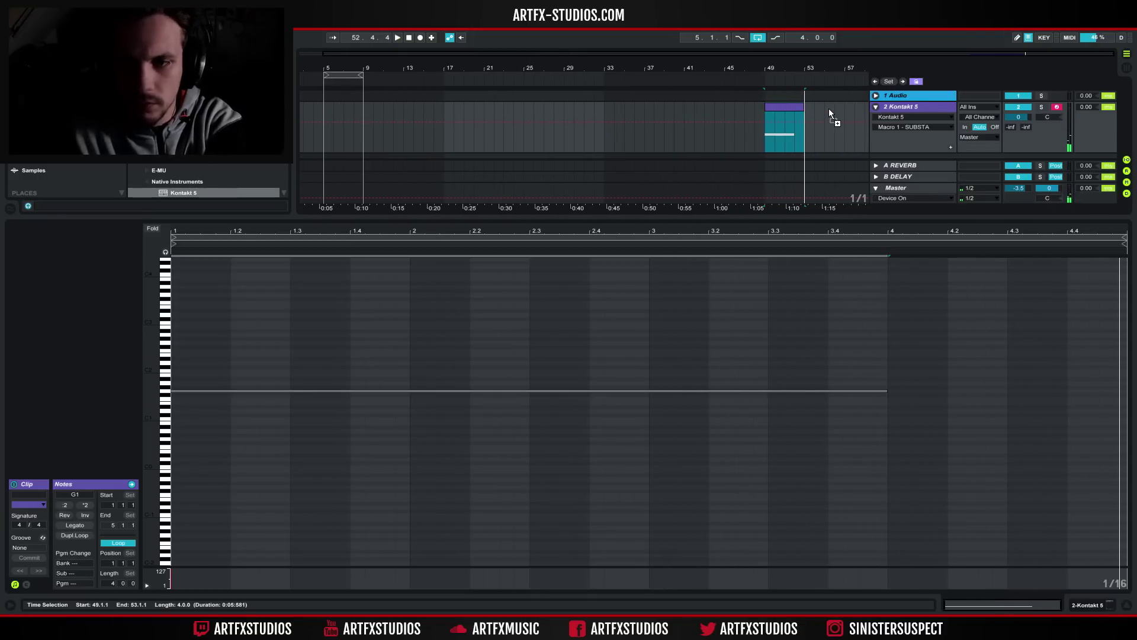
pyautogui.hotkey('ctrl', 'd')
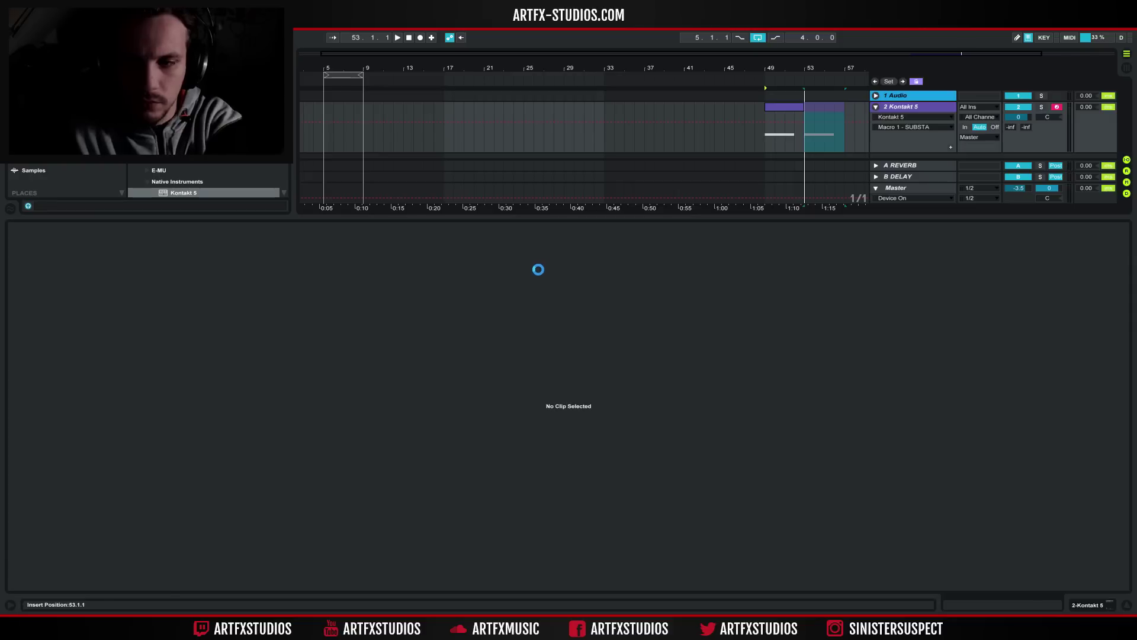
pyautogui.click(413, 389)
pyautogui.moveTo(411, 389); pyautogui.dragTo(411, 381)
# - Consolidate the two neighbouring clips into one eight-bar clip from bar 49 and play it
pyautogui.click(826, 104)
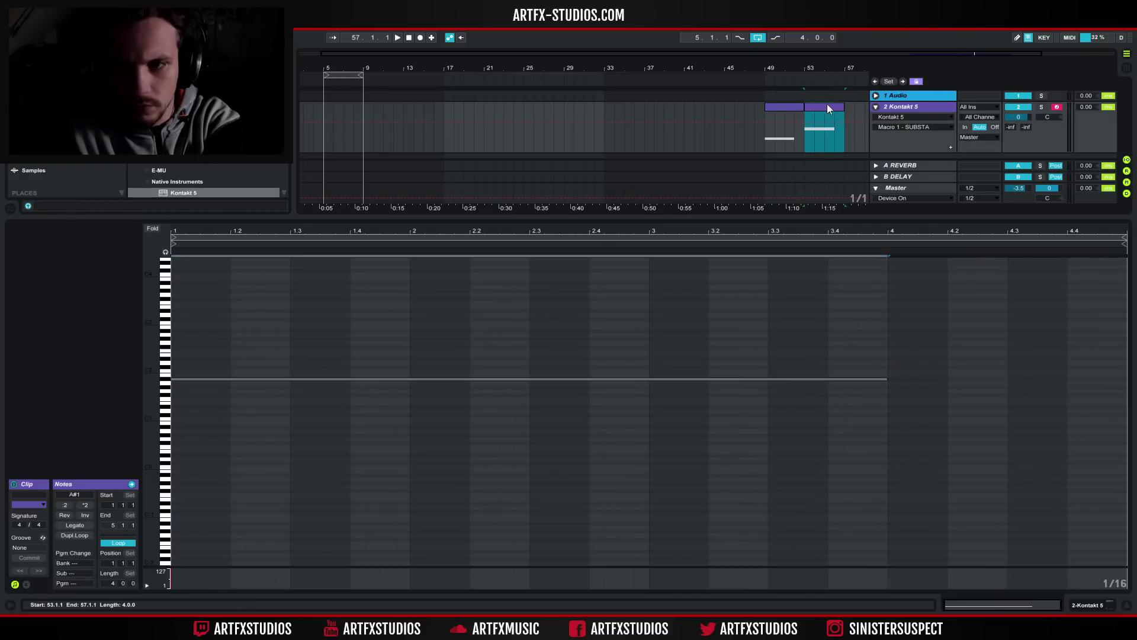
pyautogui.keyDown('shift'); pyautogui.click(772, 123); pyautogui.keyUp('shift')
pyautogui.press('space')
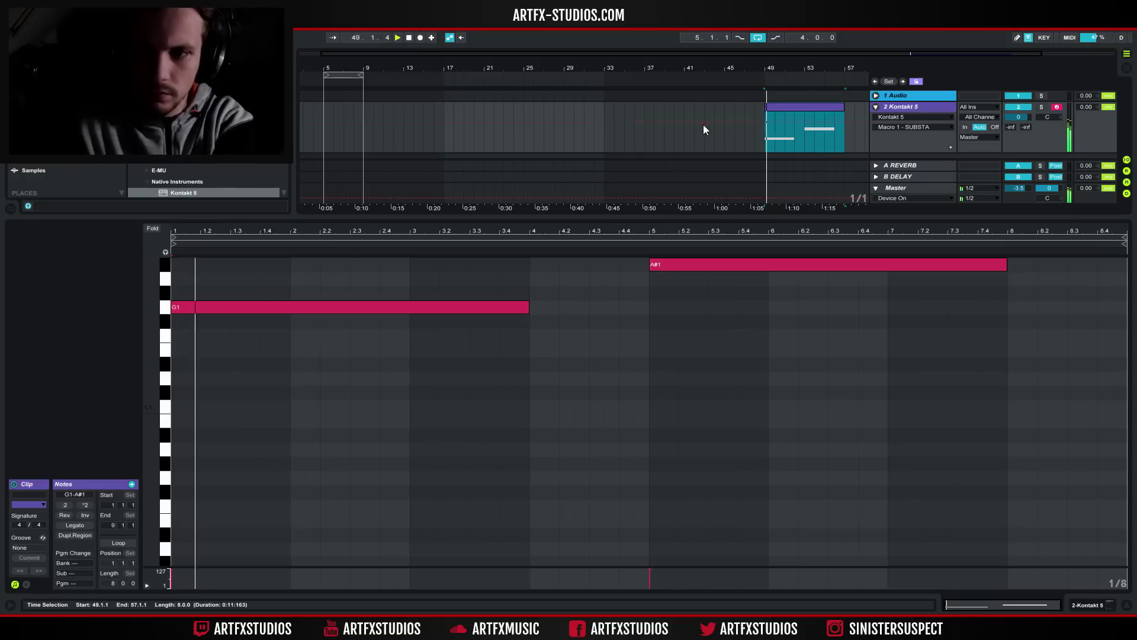
pyautogui.press('-')
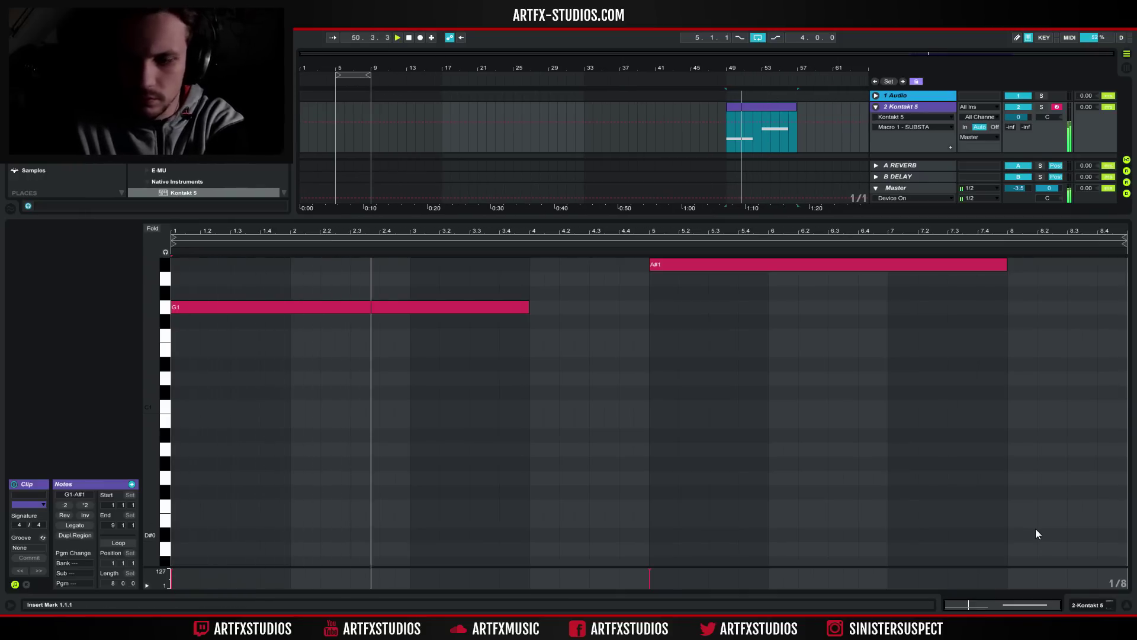
# - Reopen the Kontakt window and look through Substance's eq, fx and rhythm pages, toggling the global eq on and off
pyautogui.click(1087, 604)
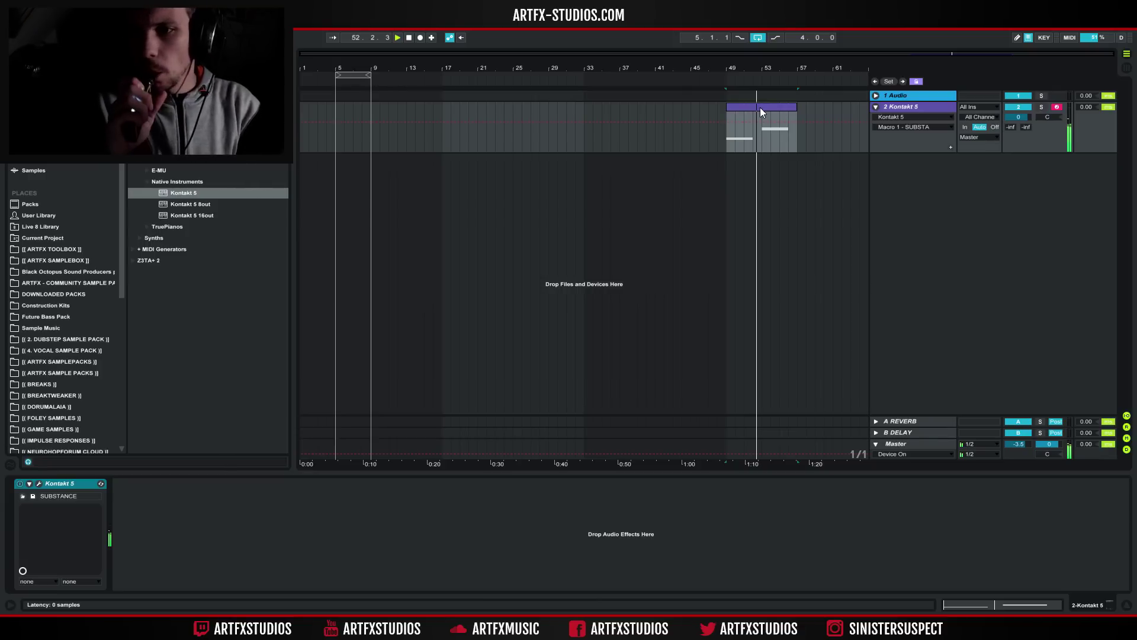
pyautogui.hotkey('ctrl', 'alt', 'p')
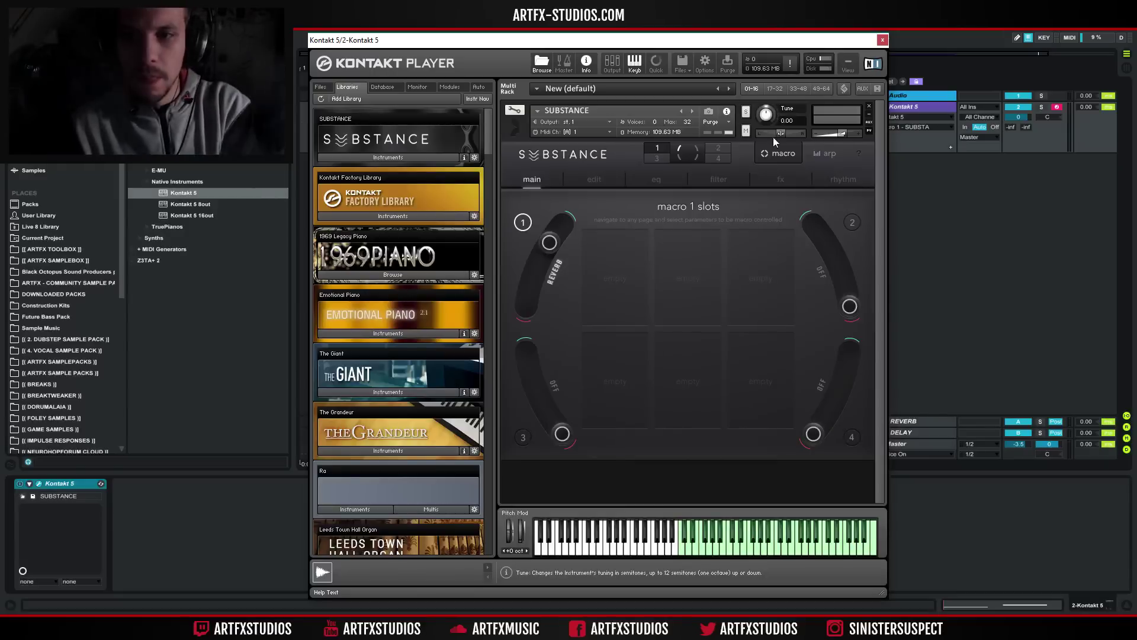
pyautogui.click(655, 179)
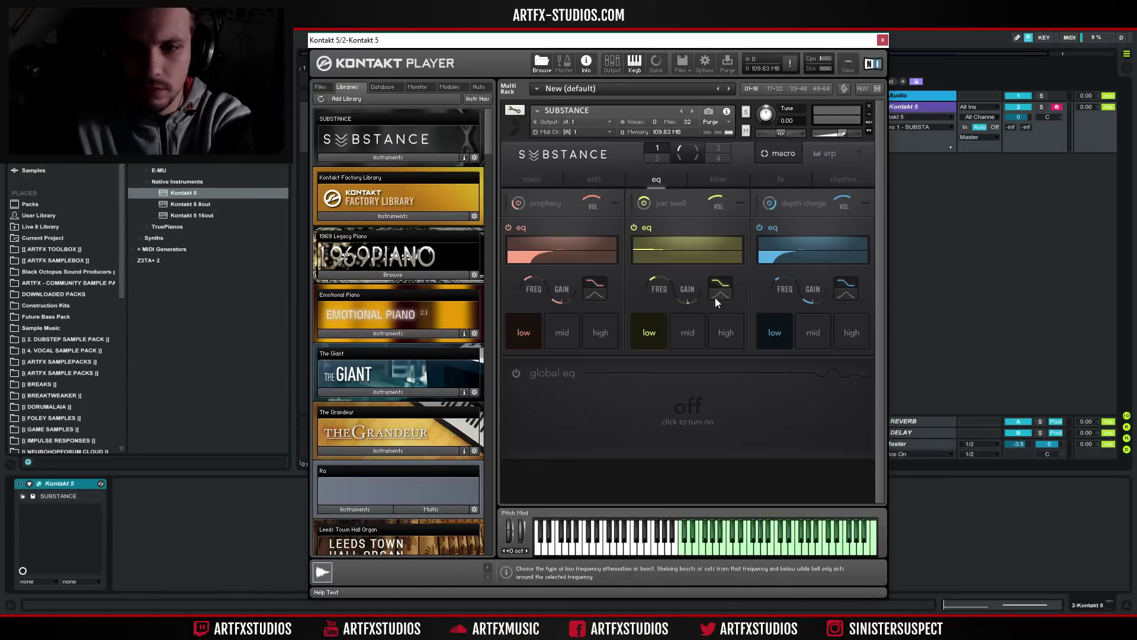
pyautogui.click(547, 379)
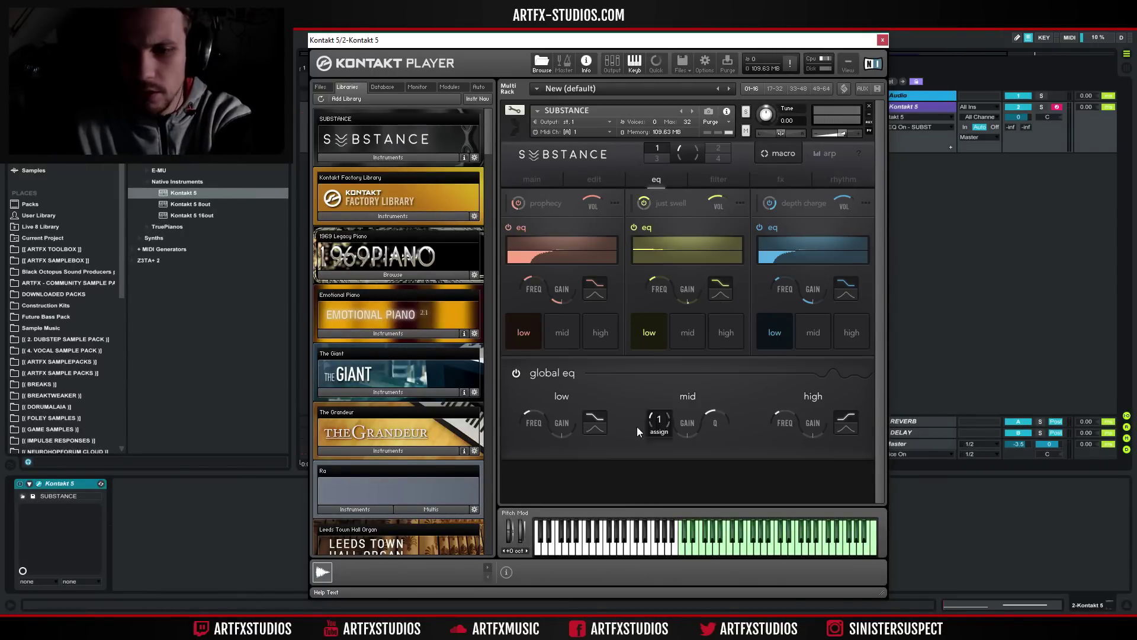
pyautogui.click(512, 373)
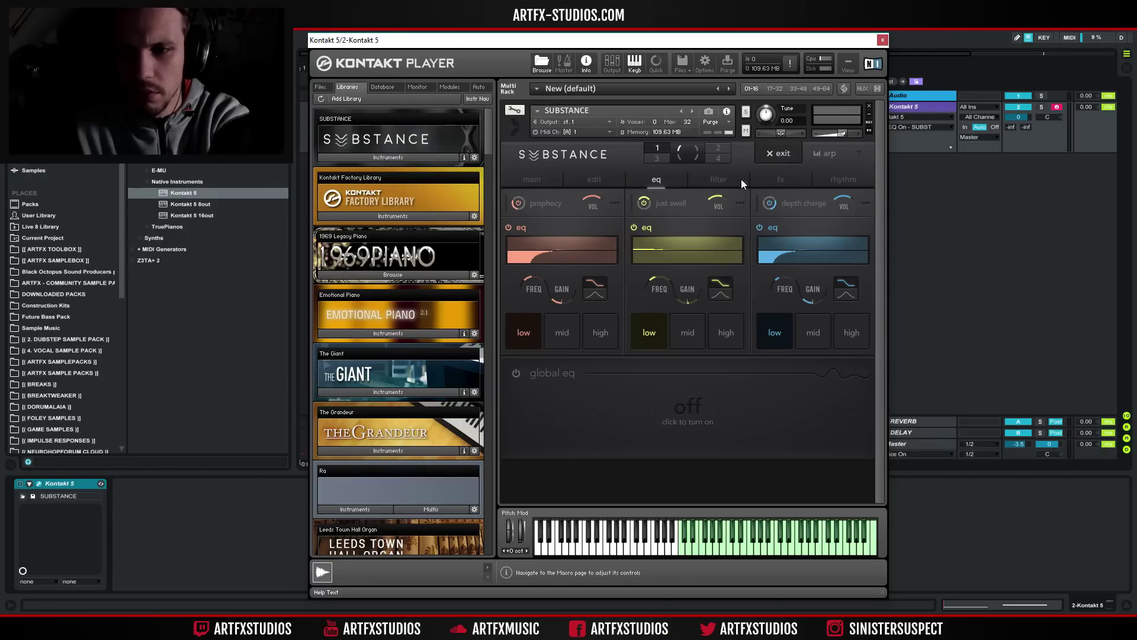
pyautogui.click(776, 178)
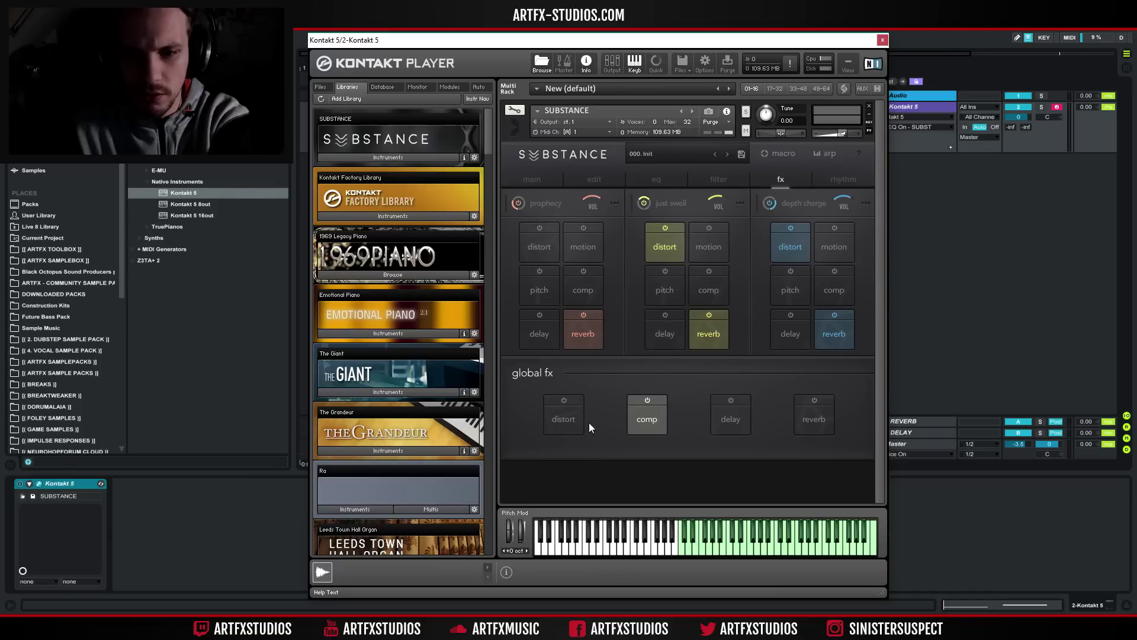
pyautogui.click(828, 184)
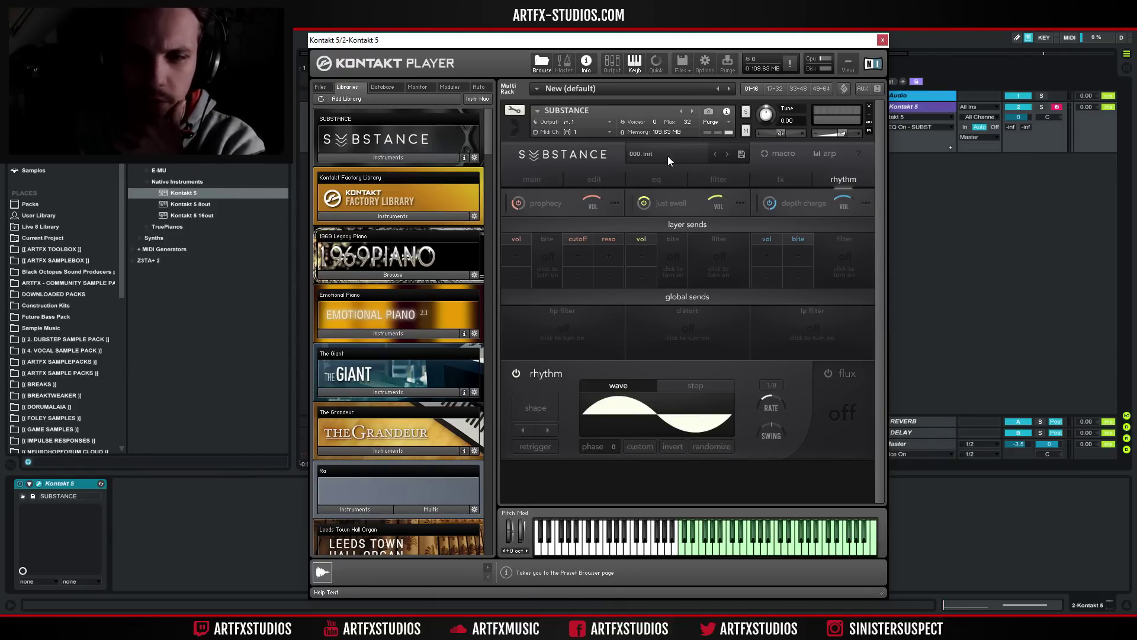
# - Load the preset 241. Vastness from the preset menu, discarding the current changes, and filter the list to favorites
pyautogui.click(649, 155)
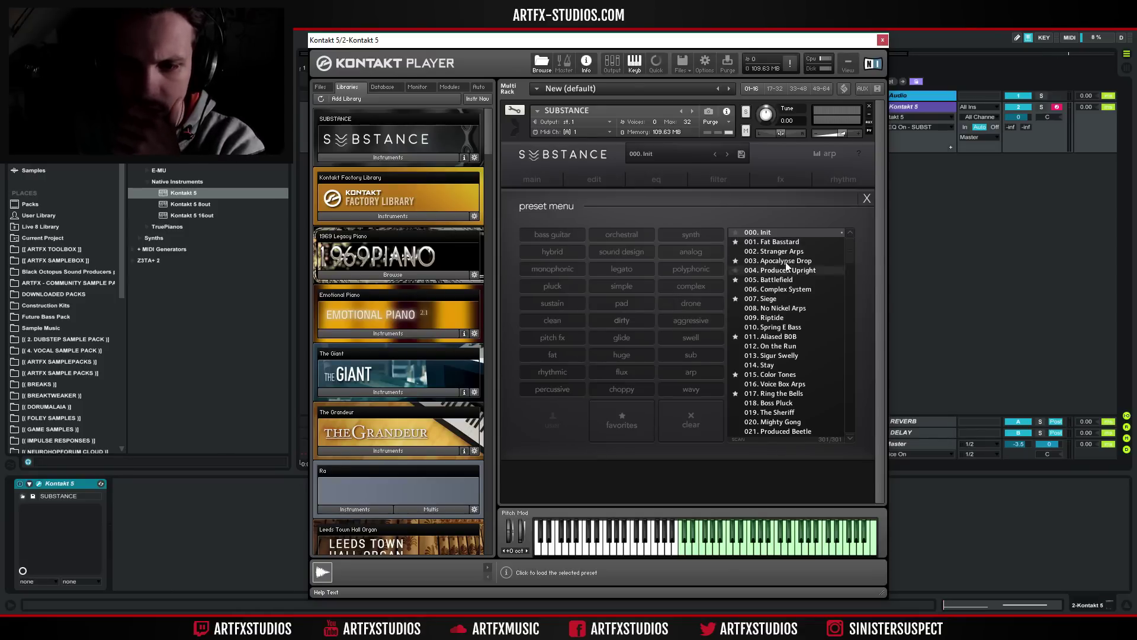
pyautogui.moveTo(851, 249); pyautogui.dragTo(861, 388)
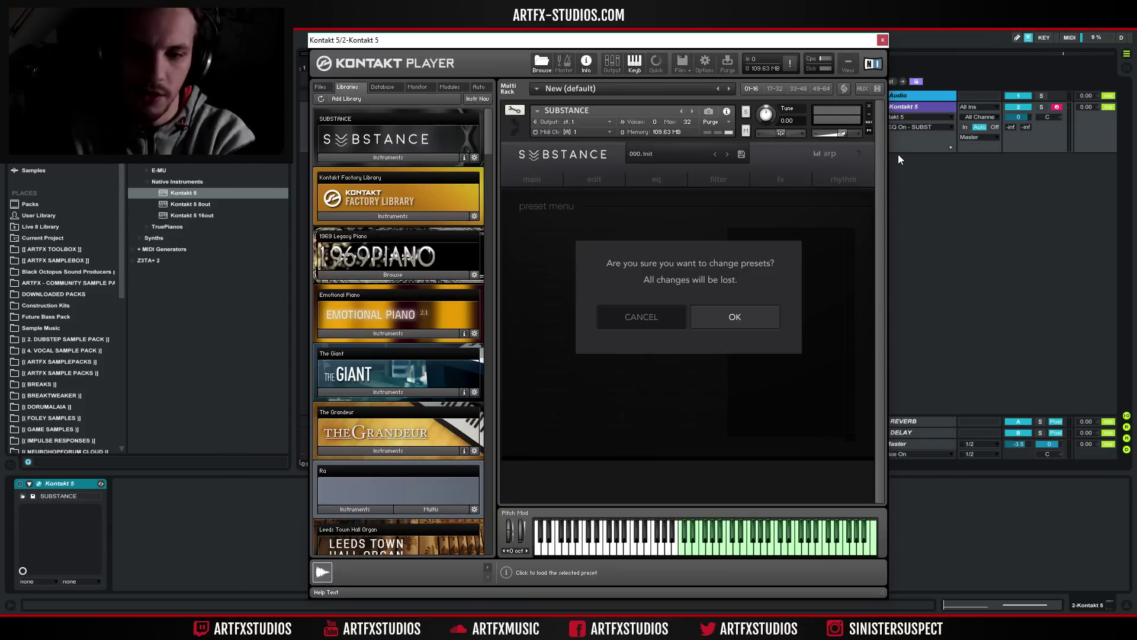
pyautogui.click(757, 313)
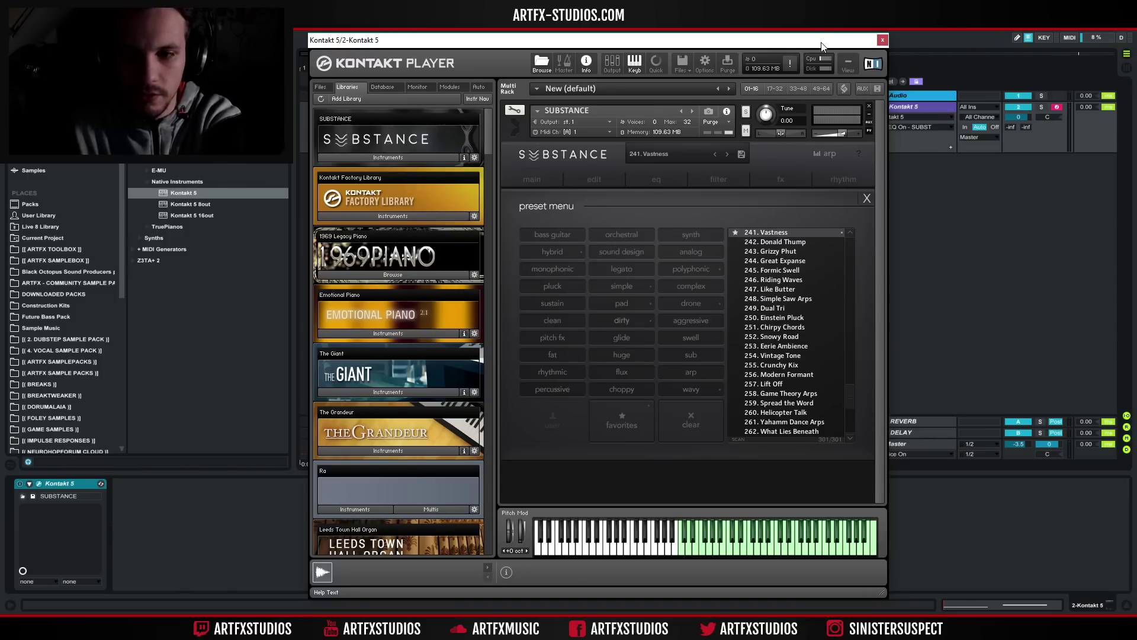
pyautogui.click(612, 424)
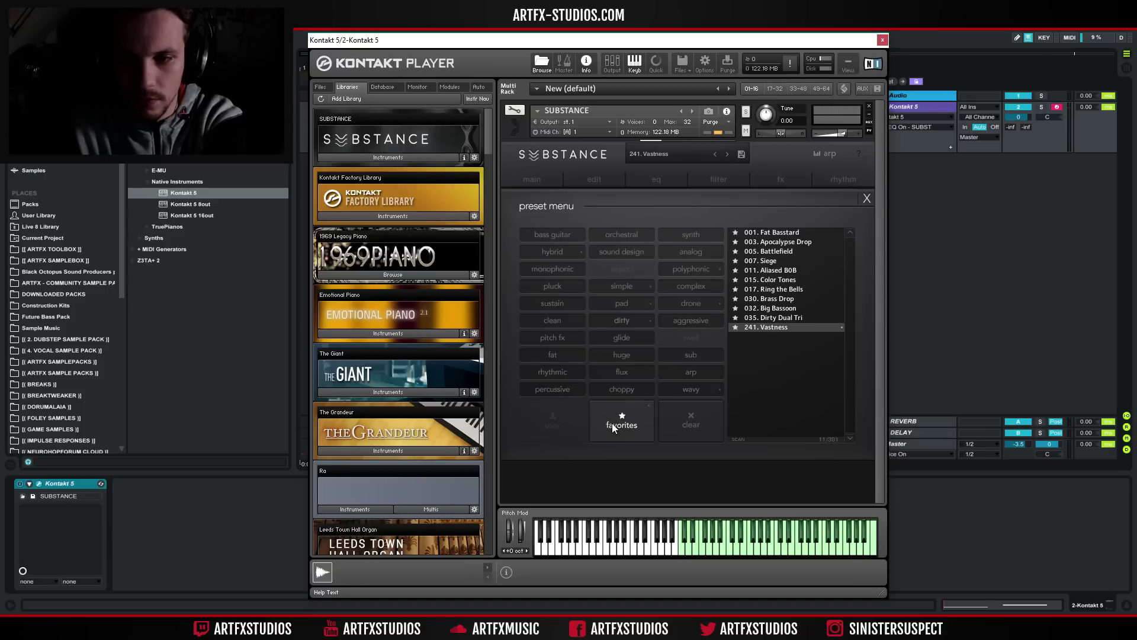
# - Move the Kontakt window down to uncover the arrangement and play the clip from bar 49
pyautogui.moveTo(837, 40); pyautogui.dragTo(763, 390)
pyautogui.click(762, 106)
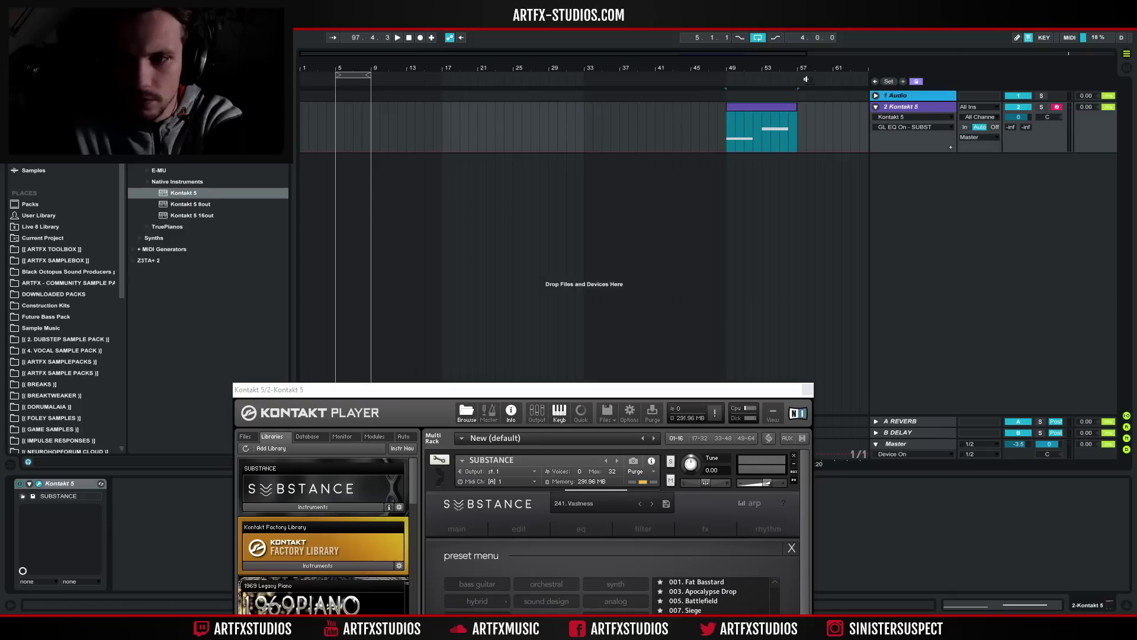
pyautogui.click(773, 105)
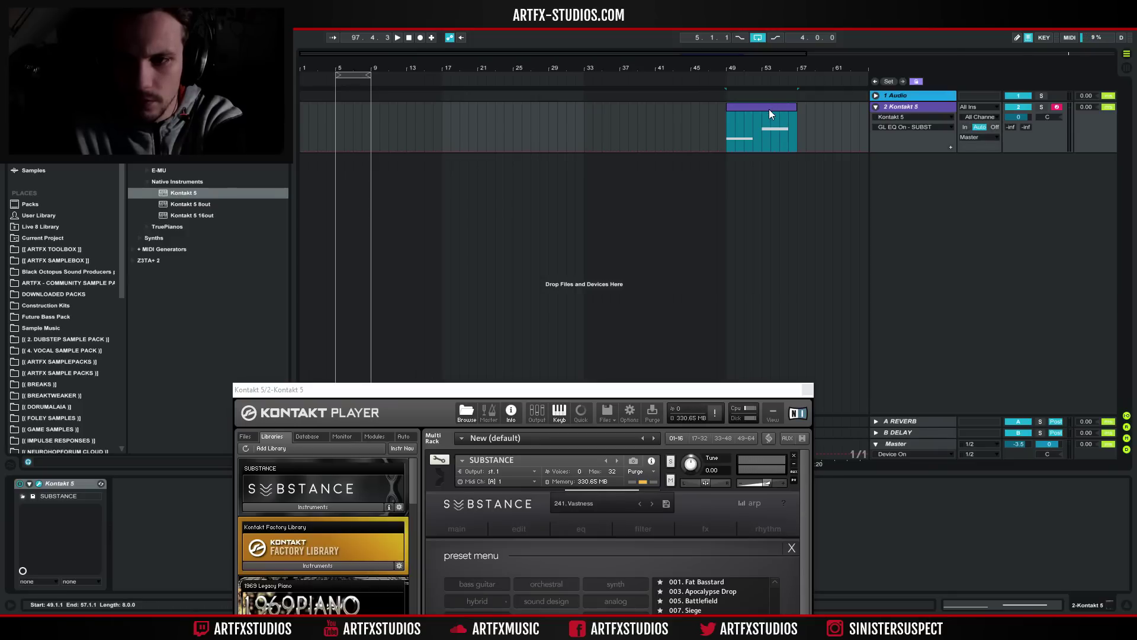
pyautogui.click(399, 37)
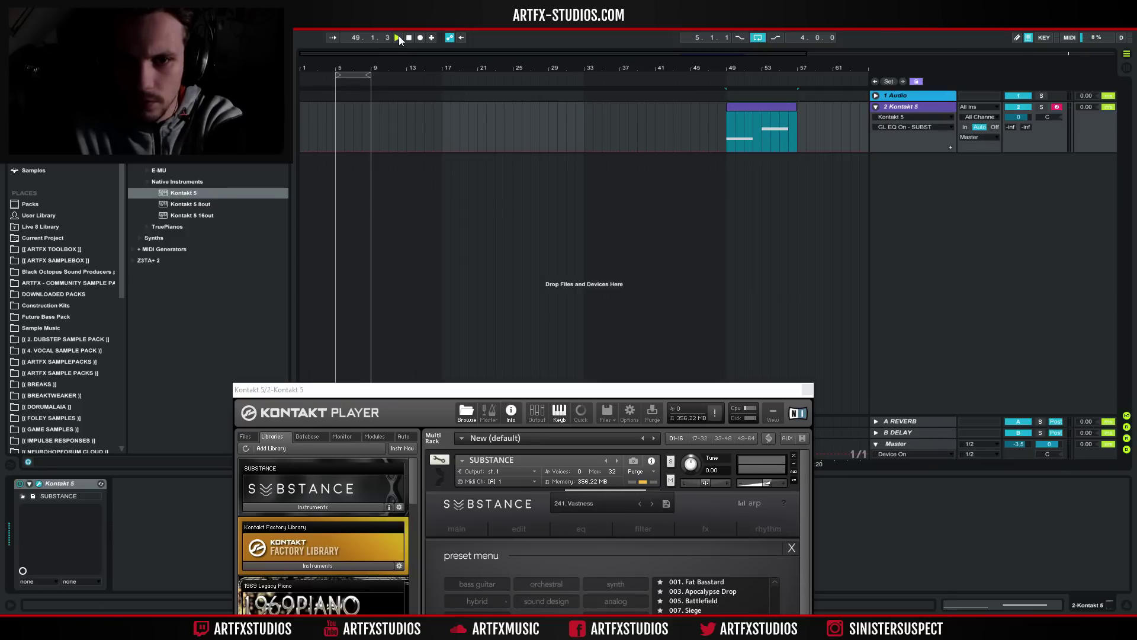
# - Transpose both clip notes up an octave to G2 and A#2 and lower the Kontakt 5 track volume during playback
pyautogui.doubleClick(759, 109)
pyautogui.hotkey('ctrl', 'a')
pyautogui.hotkey('shift', 'Up')
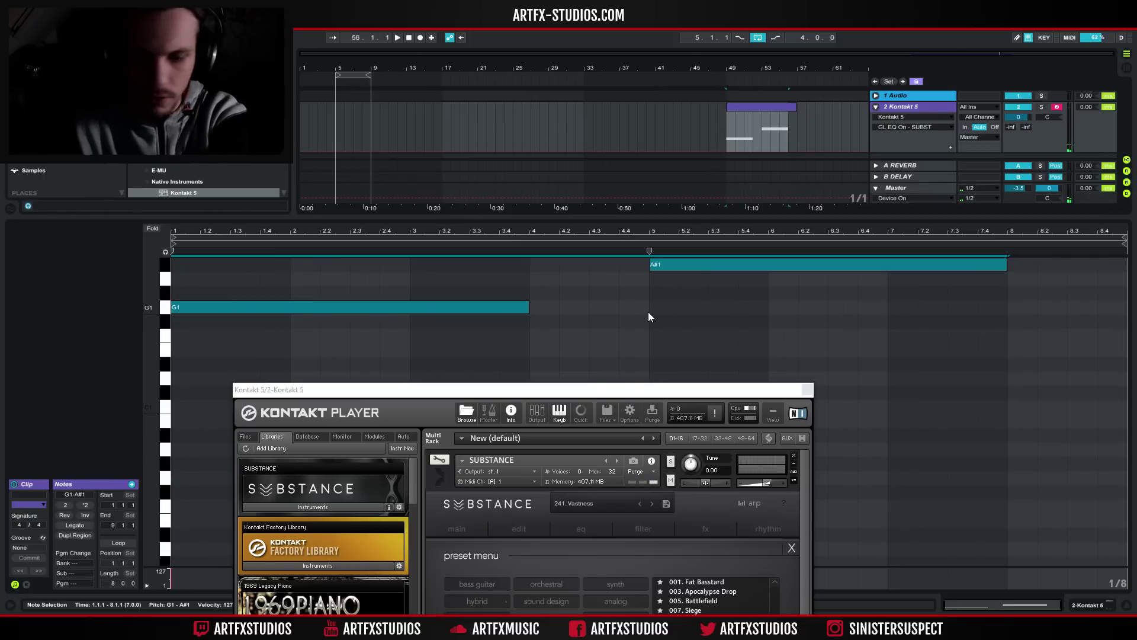
pyautogui.press('space')
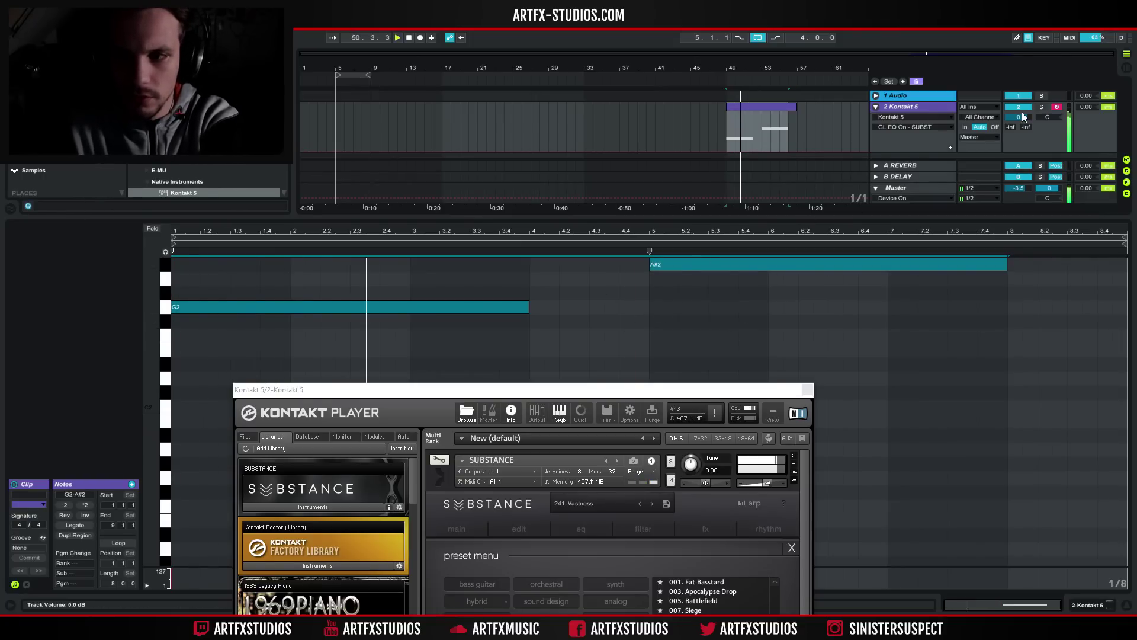
pyautogui.moveTo(1020, 117); pyautogui.dragTo(1020, 130)
# - Replace the favorites filter with complex in the preset menu, then load 239. From the Mind and audition it
pyautogui.moveTo(660, 389); pyautogui.dragTo(737, 86)
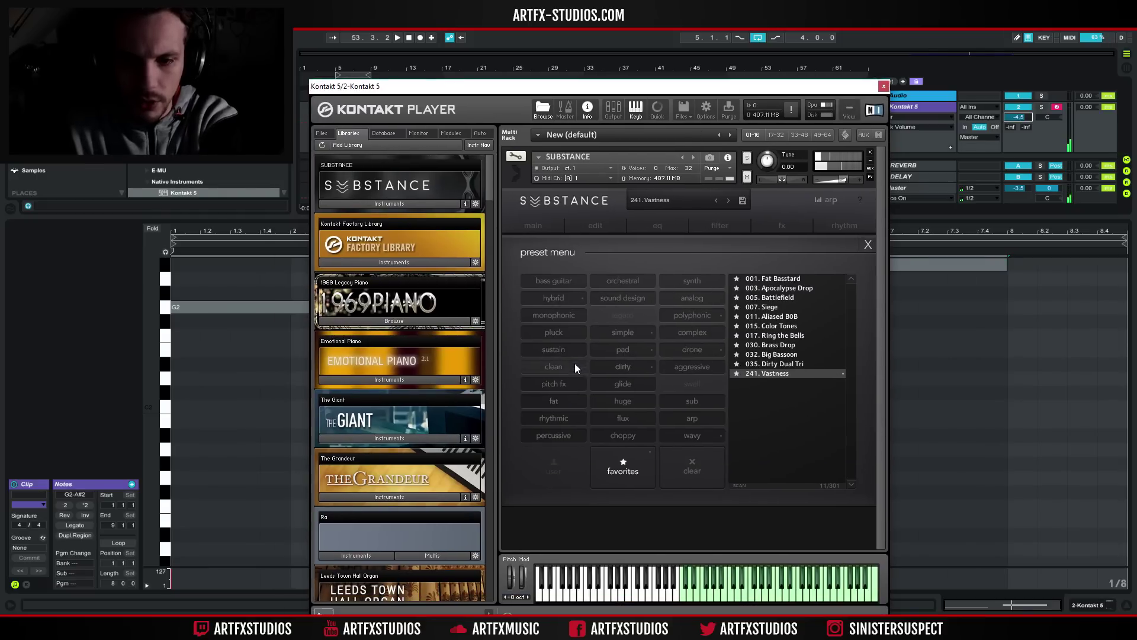
pyautogui.click(594, 449)
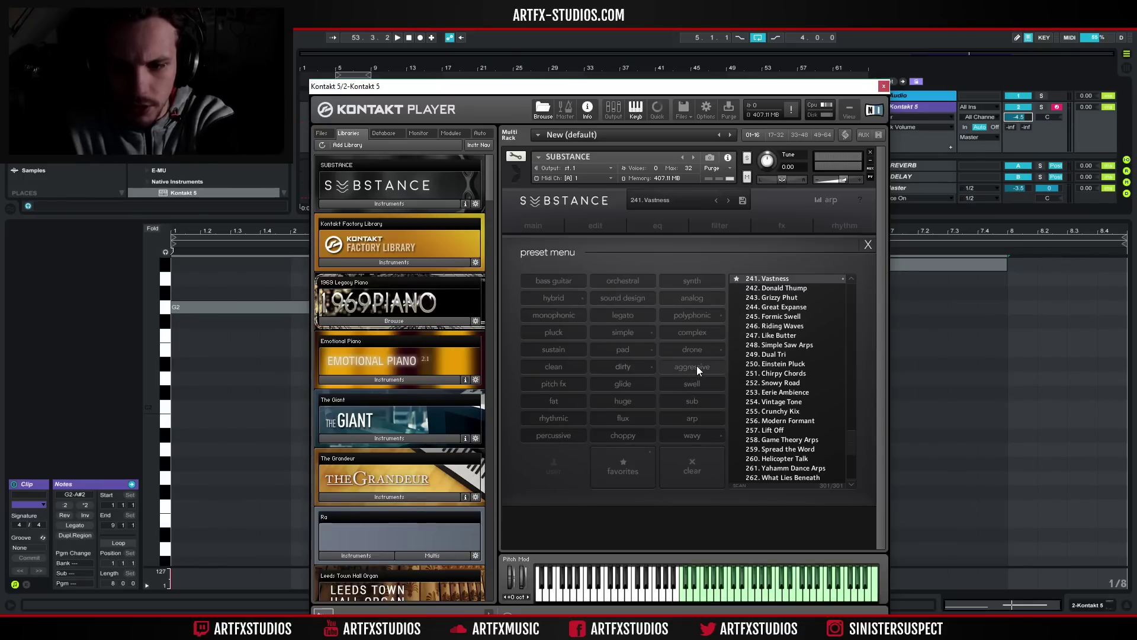
pyautogui.click(689, 330)
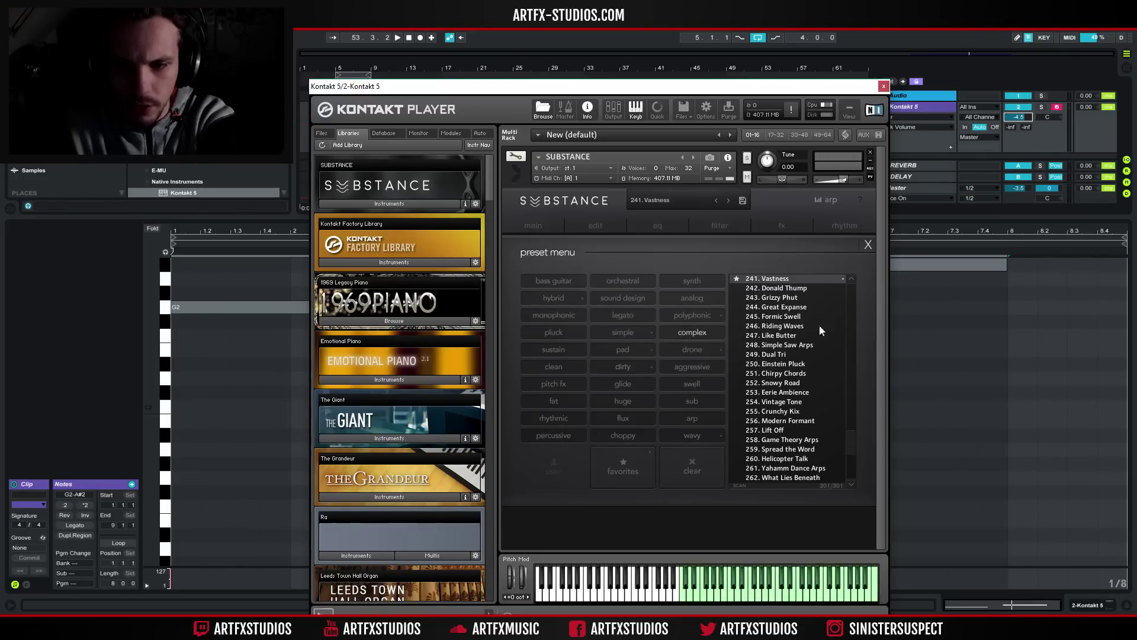
pyautogui.click(788, 374)
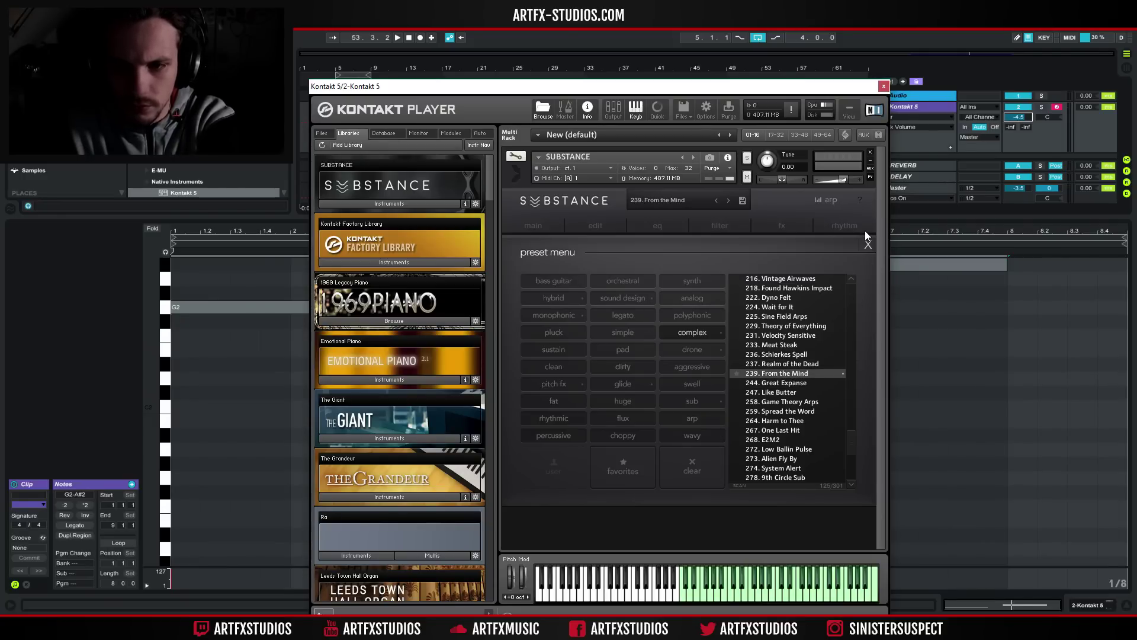
pyautogui.press('space')
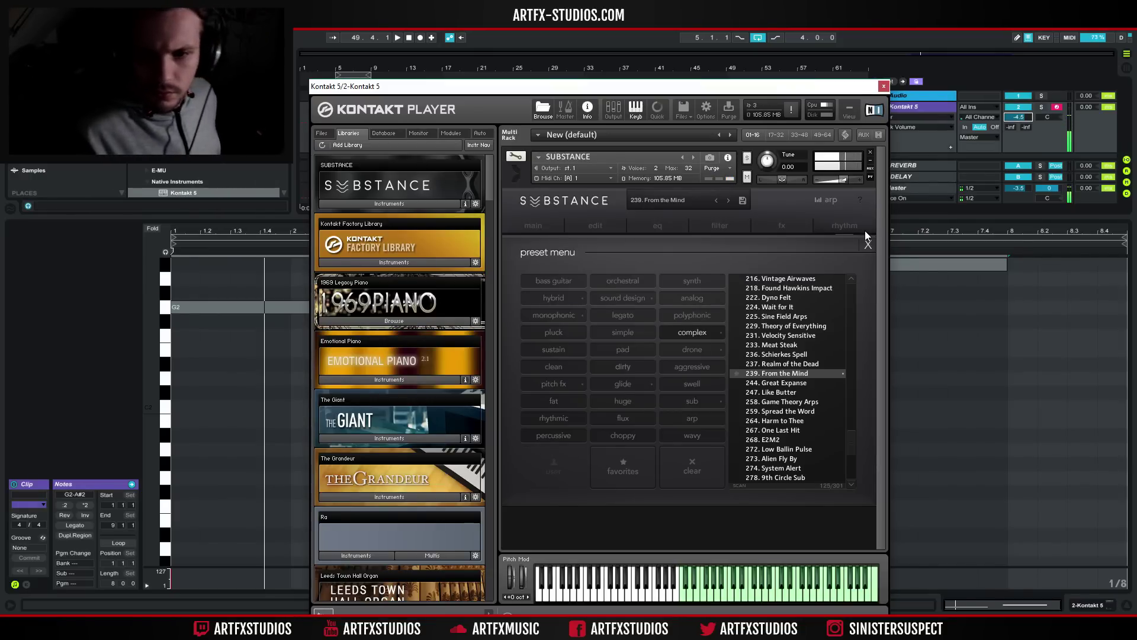
# - Swap the complex filter for polyphonic in the preset menu, then audition presets such as 237. Realm of the Dead and 253. Eerie Ambience
pyautogui.click(690, 315)
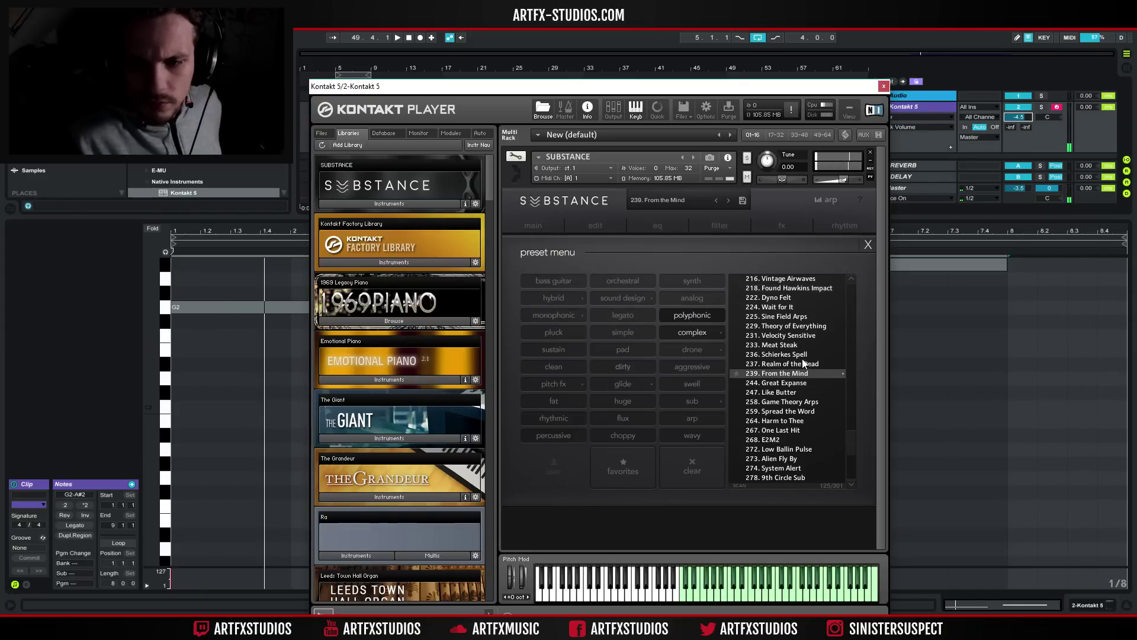
pyautogui.click(714, 330)
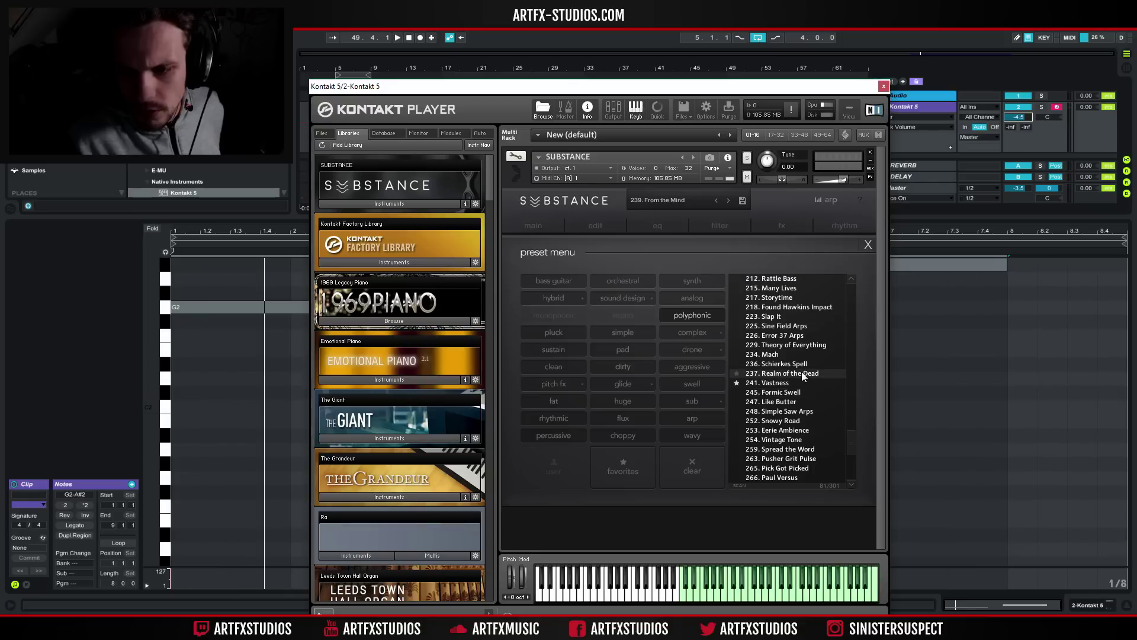
pyautogui.click(780, 373)
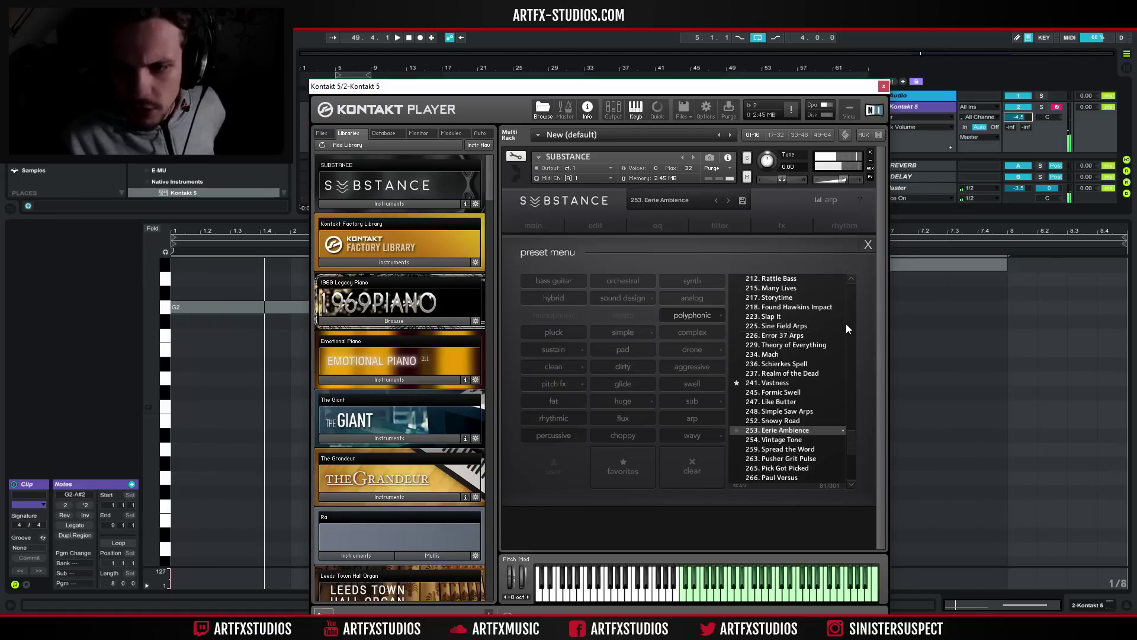
# - Narrow the polyphonic presets with the pluck and synth filters, then remove the pluck filter
pyautogui.moveTo(851, 436); pyautogui.dragTo(841, 392)
pyautogui.scroll(2, 841, 390)
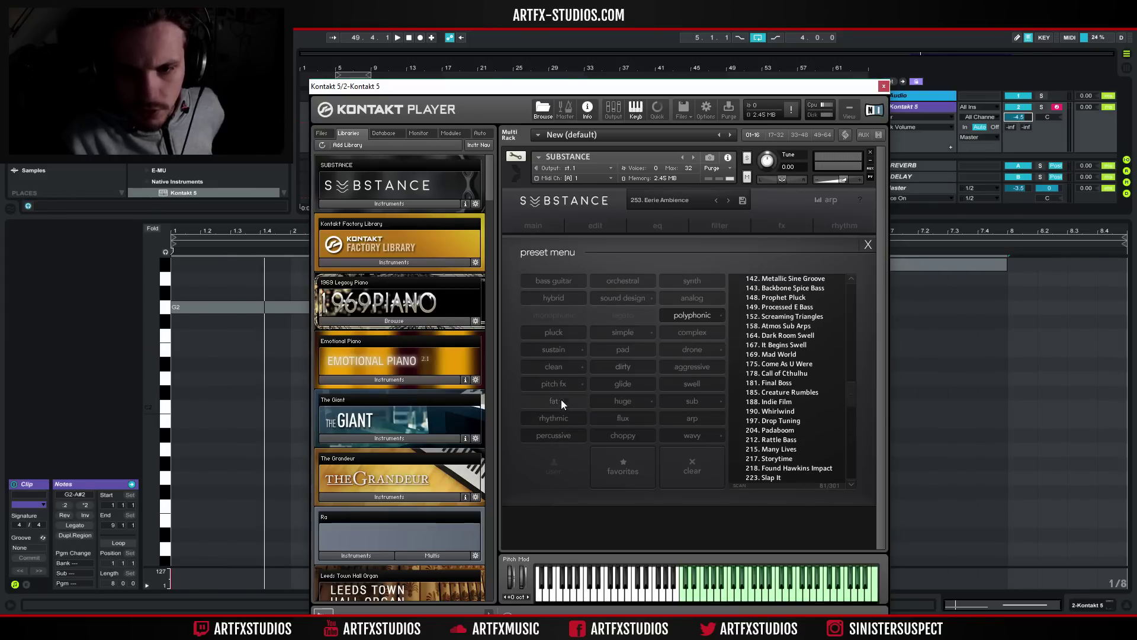
pyautogui.click(570, 336)
pyautogui.click(693, 278)
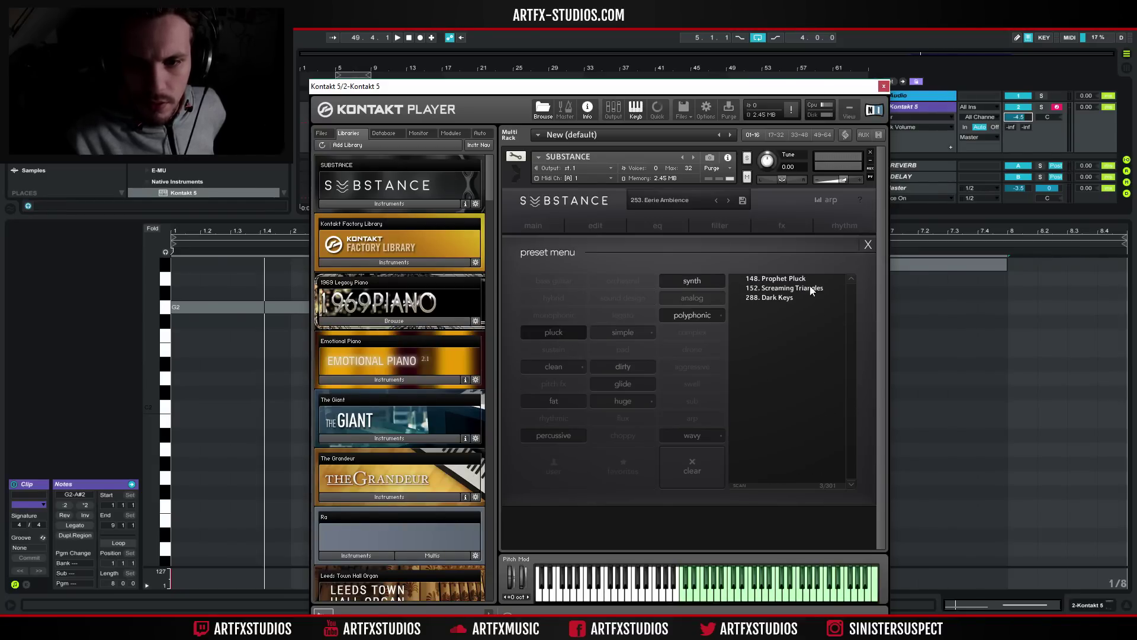
pyautogui.click(562, 332)
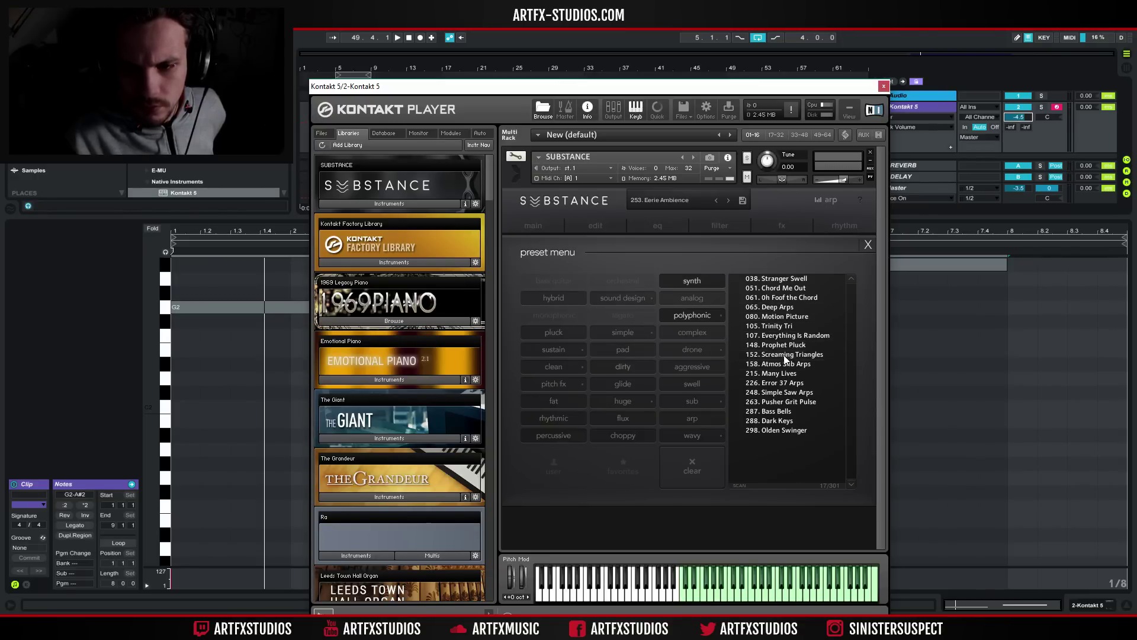
# - Audition the filtered synth presets, including 215. Many Lives, 288. Dark Keys and 152. Screaming Triangles, lowering the Substance instrument volume during playback
pyautogui.click(781, 374)
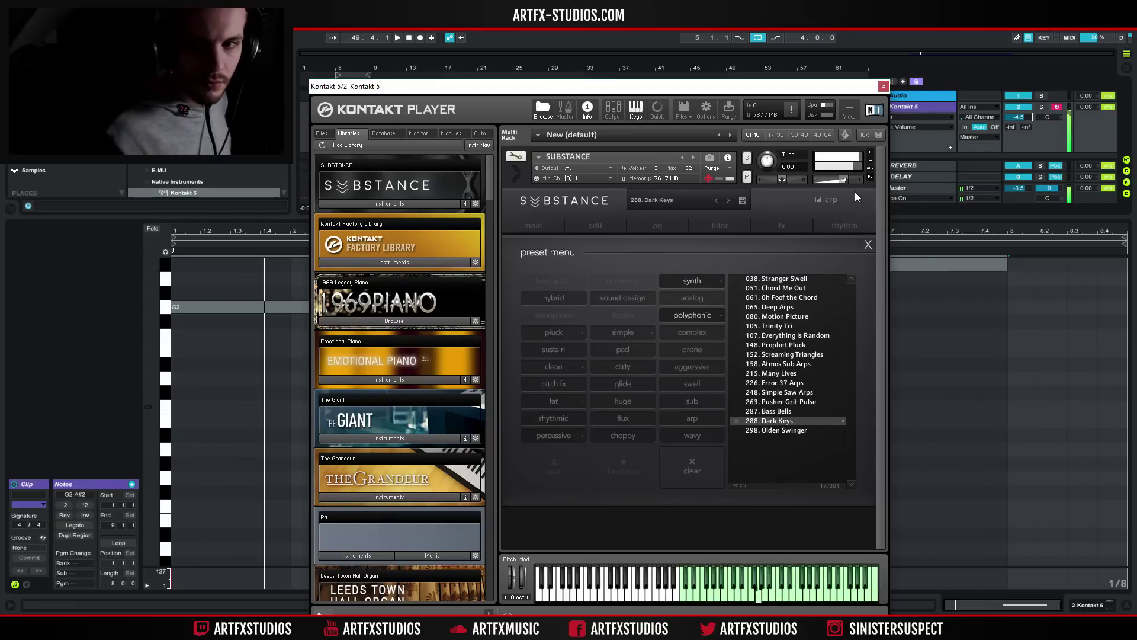
pyautogui.moveTo(843, 176); pyautogui.dragTo(834, 177)
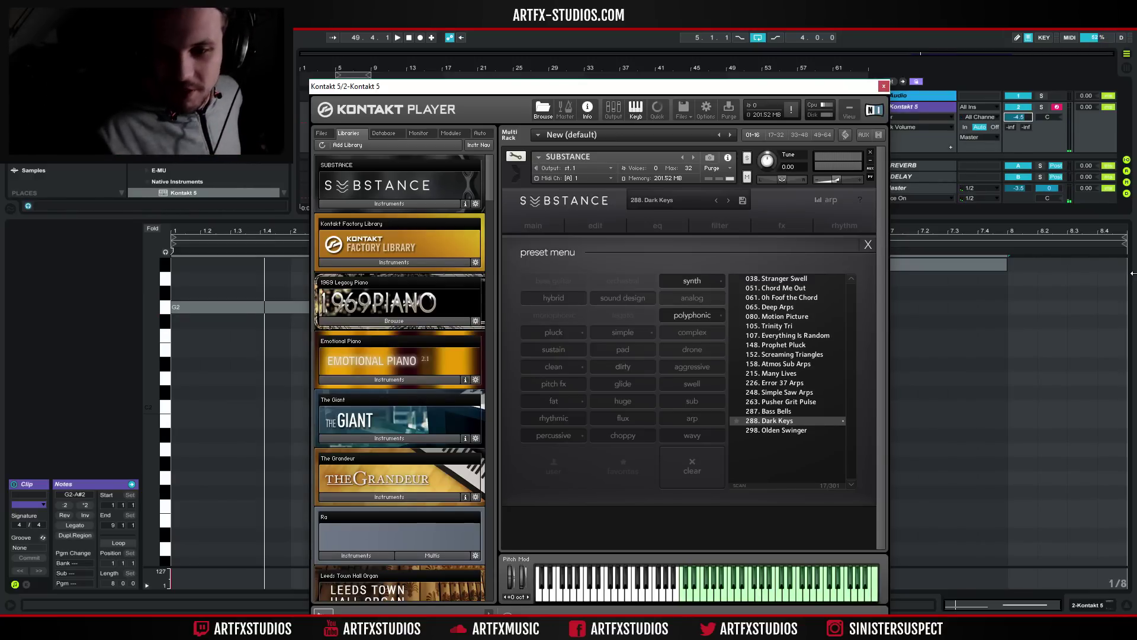
pyautogui.click(808, 354)
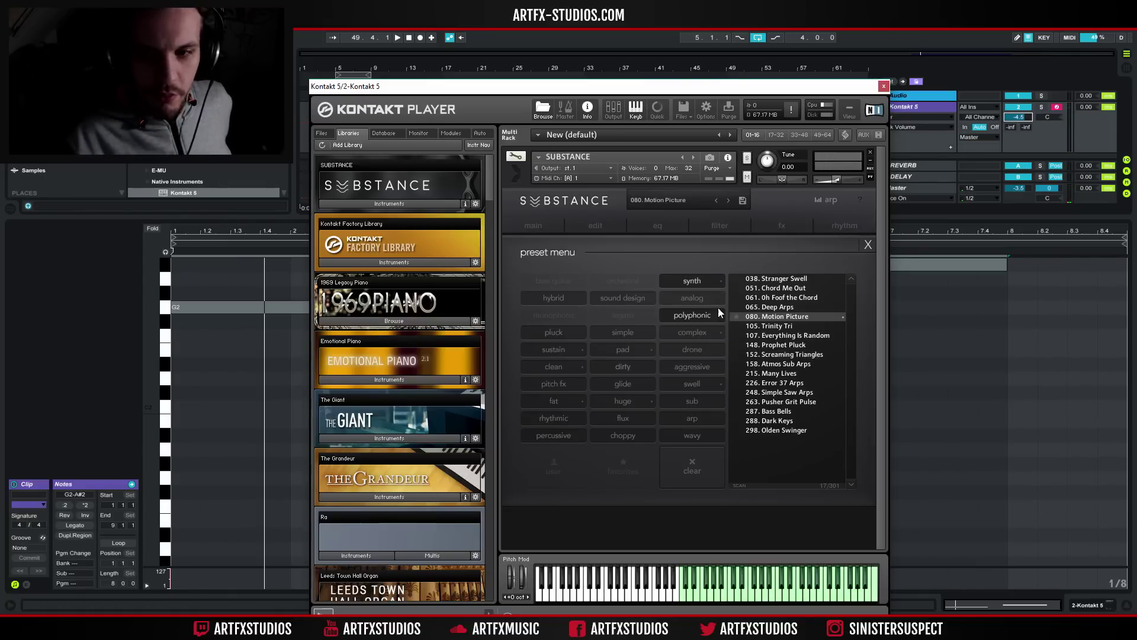
# - Remove the synth filter, load 175. Come As U Were from the polyphonic presets and browse the rest of the list
pyautogui.click(704, 285)
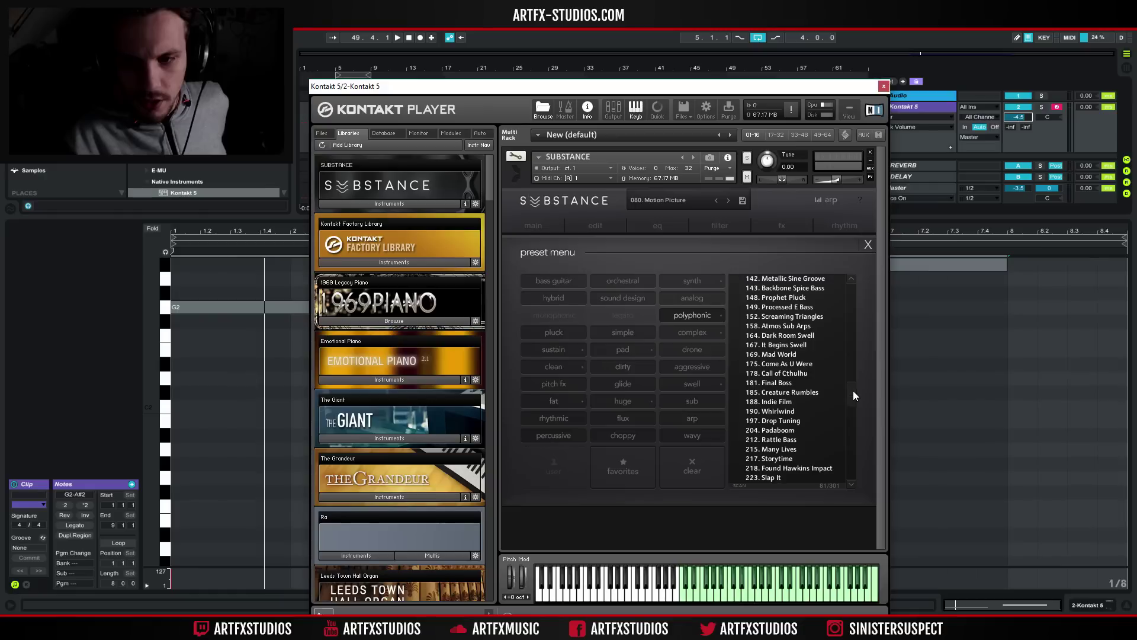
pyautogui.scroll(-1, 855, 393)
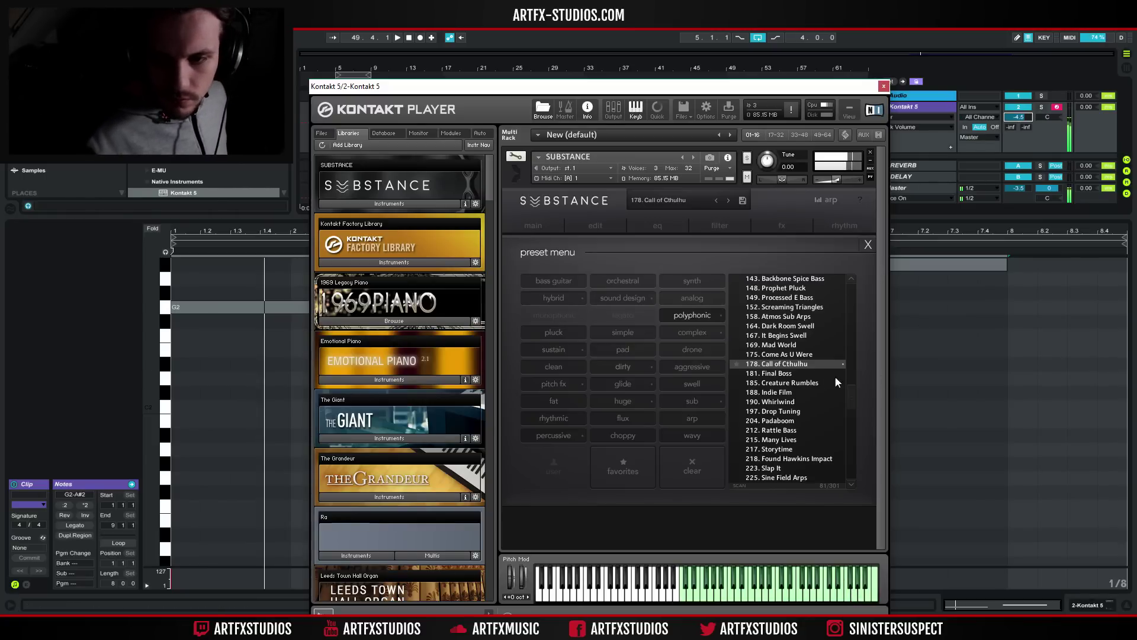
pyautogui.click(794, 354)
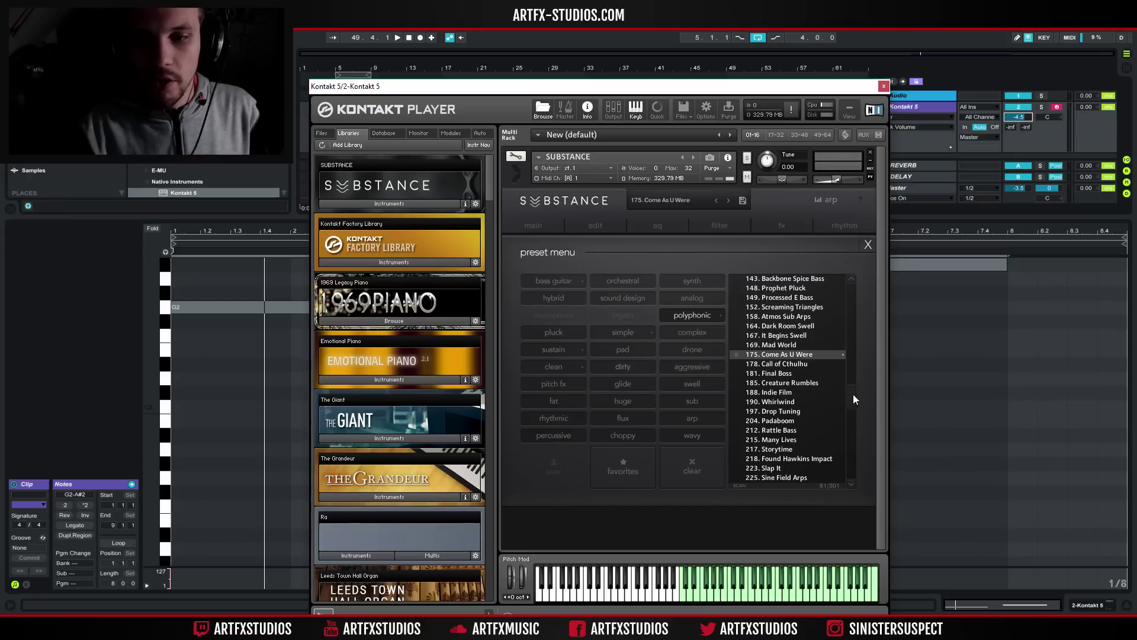
pyautogui.scroll(-5, 854, 409)
pyautogui.moveTo(851, 376); pyautogui.dragTo(865, 280)
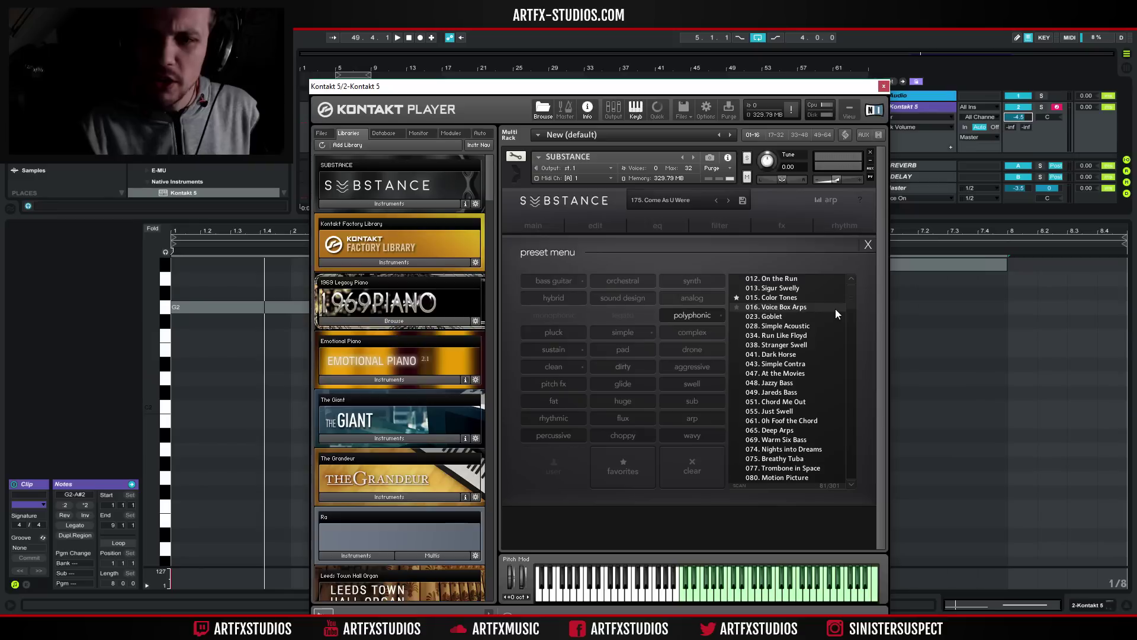
# - Turn on the arpeggiator for the loaded preset, set it to up mode and randomize its step pattern
pyautogui.click(829, 208)
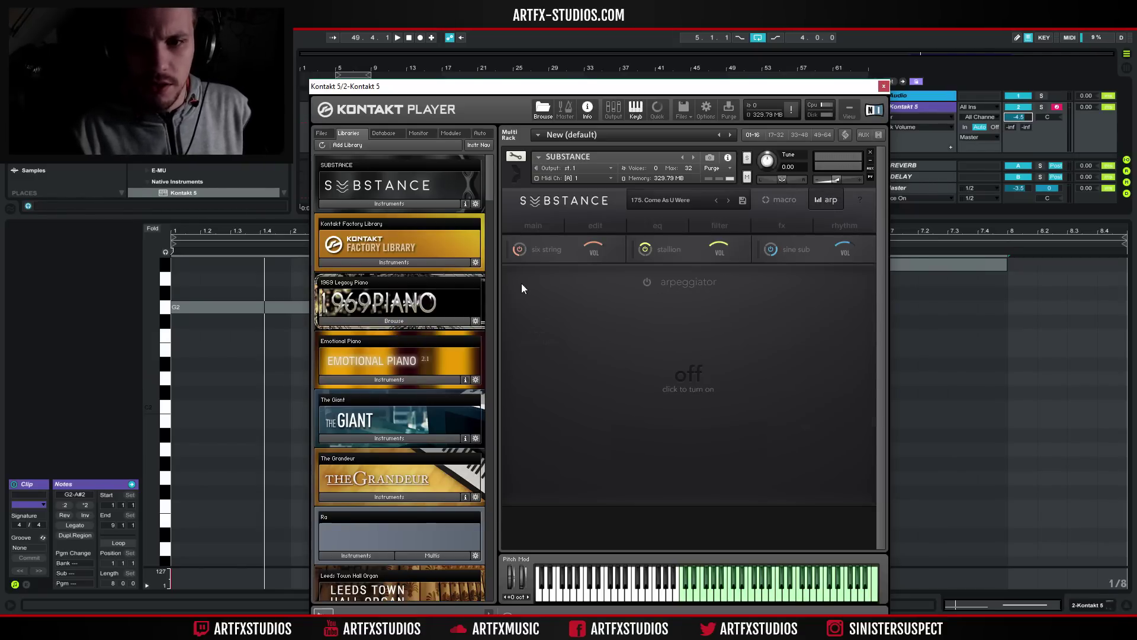
pyautogui.click(645, 285)
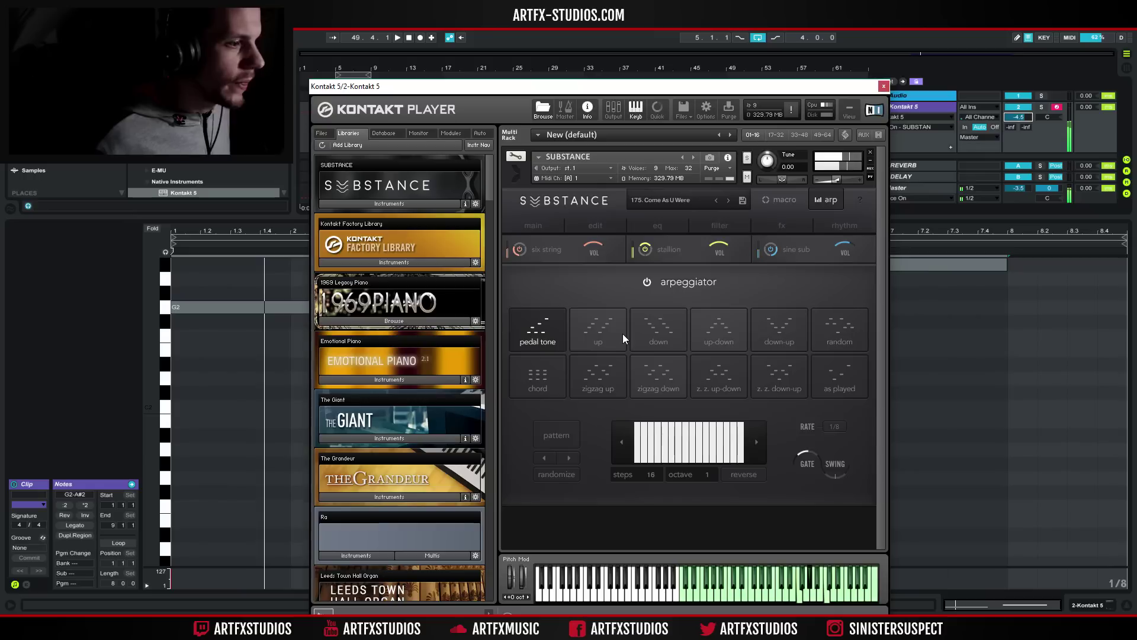
pyautogui.click(605, 326)
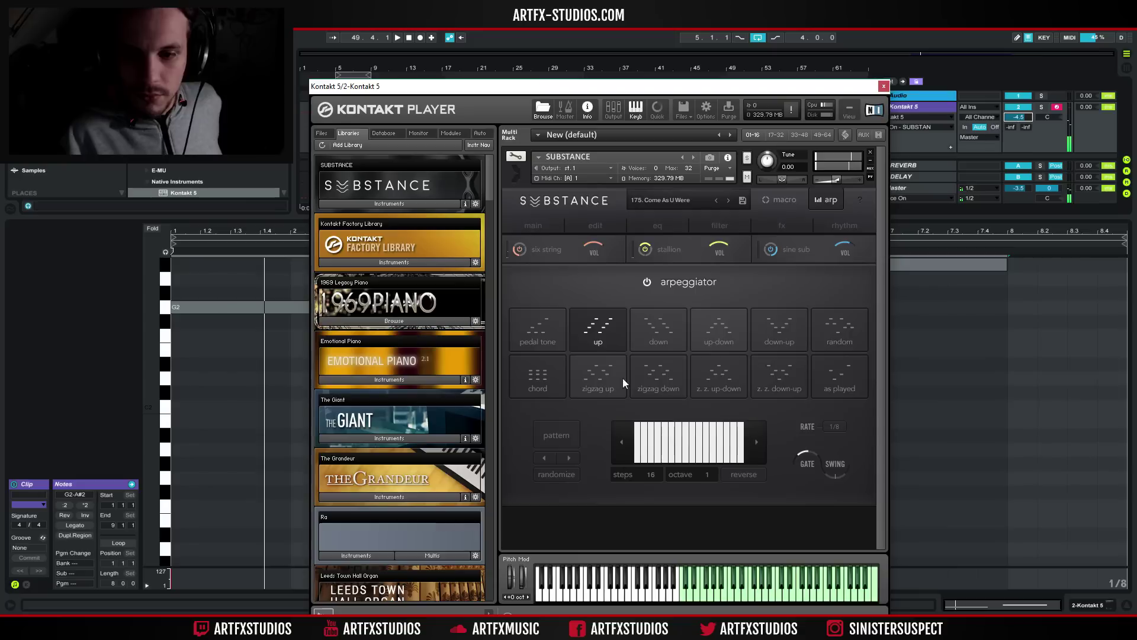
pyautogui.click(560, 474)
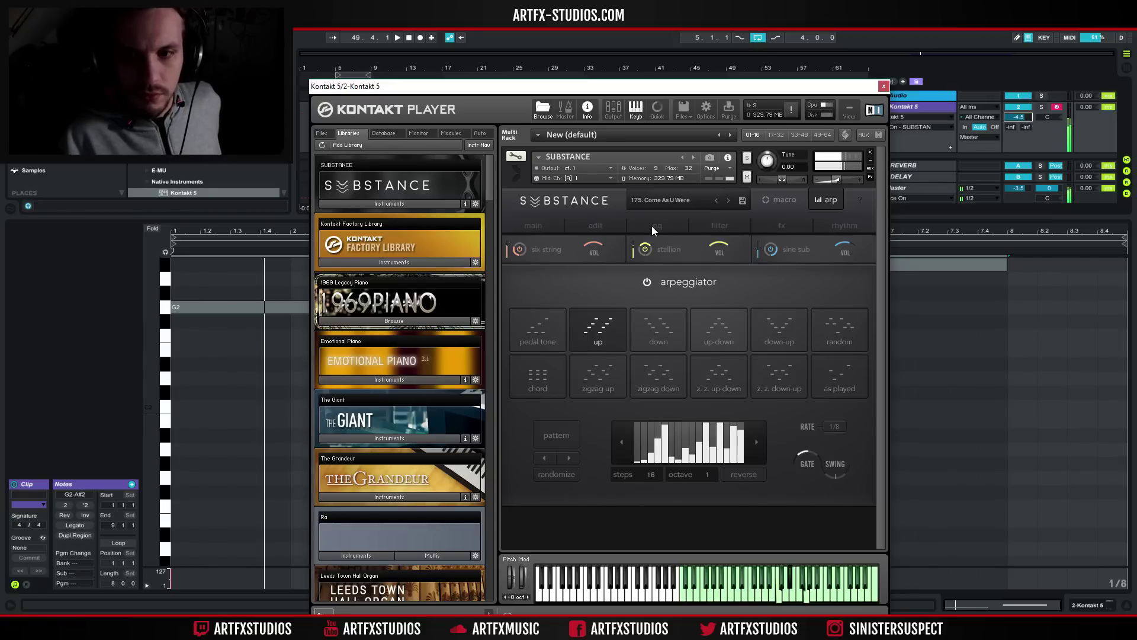
# - Raise the wet level of the global reverb and change its type to huge hall
pyautogui.click(782, 224)
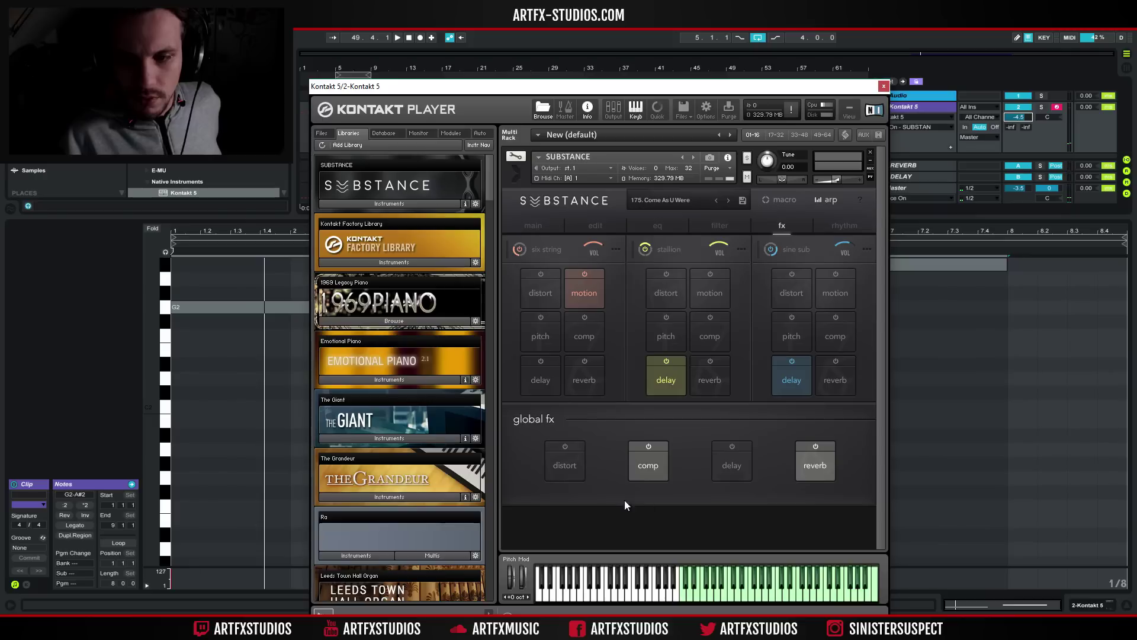
pyautogui.click(829, 465)
pyautogui.moveTo(799, 470); pyautogui.dragTo(801, 453)
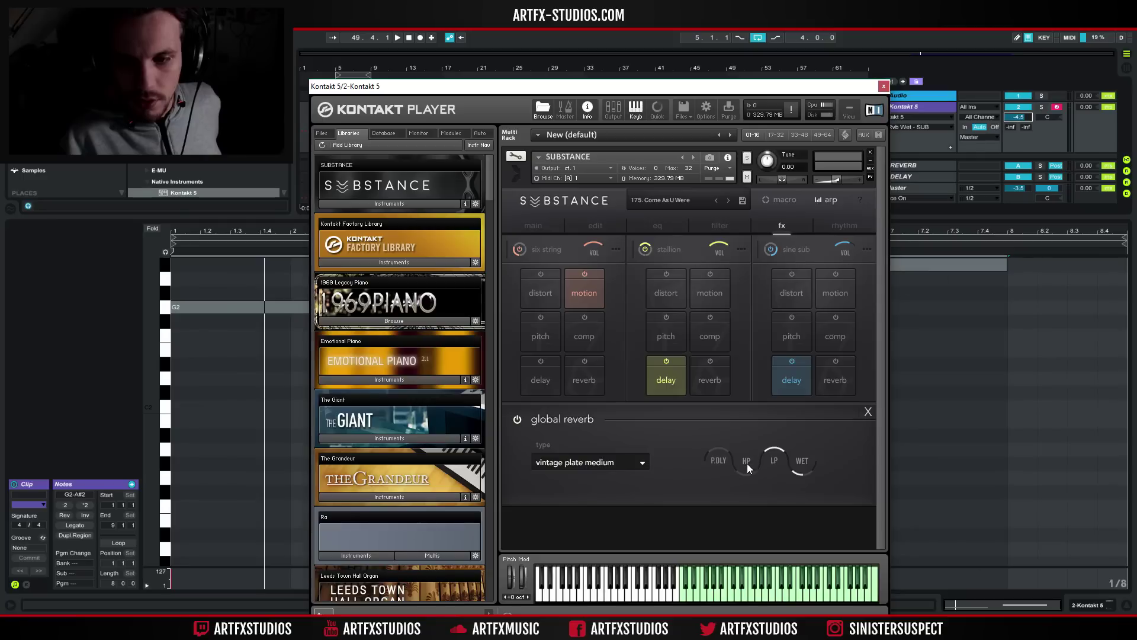
pyautogui.click(604, 462)
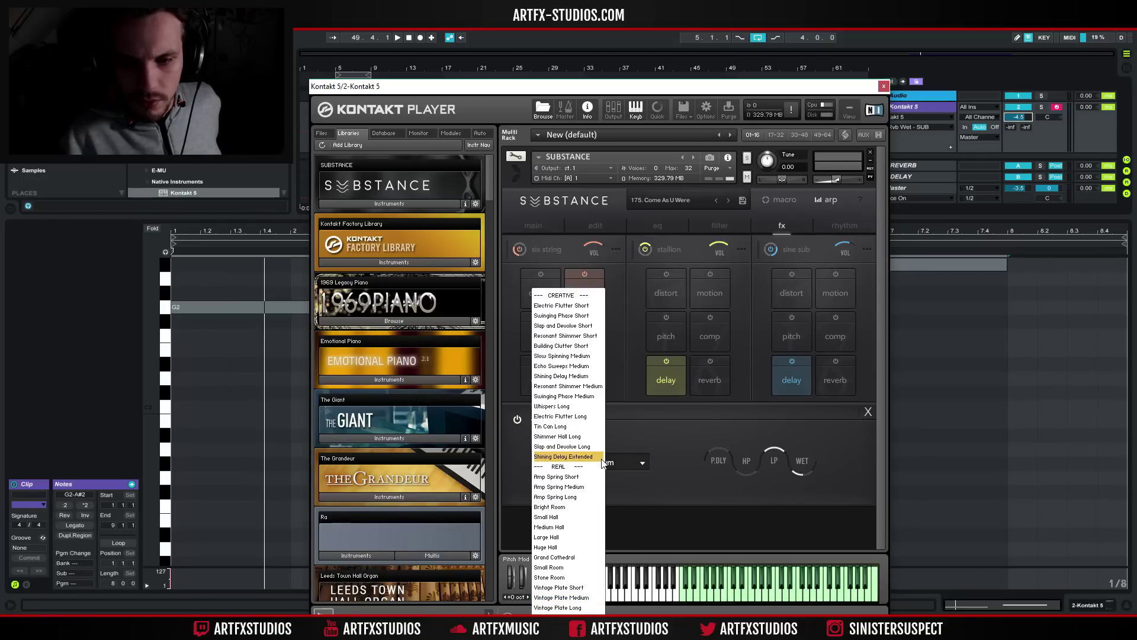
pyautogui.click(564, 547)
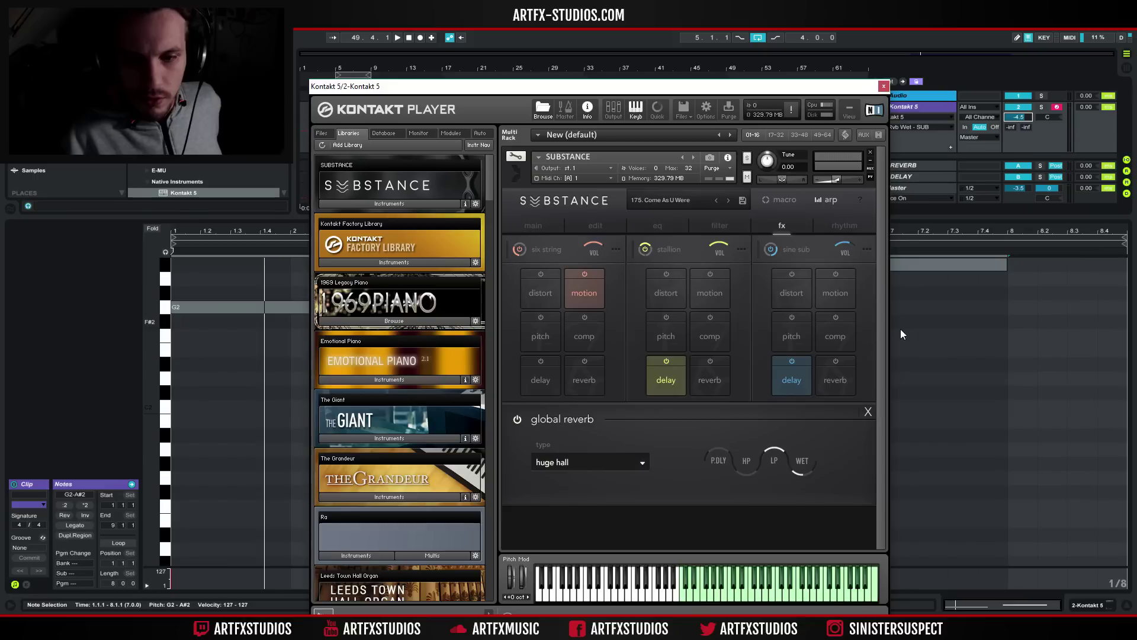